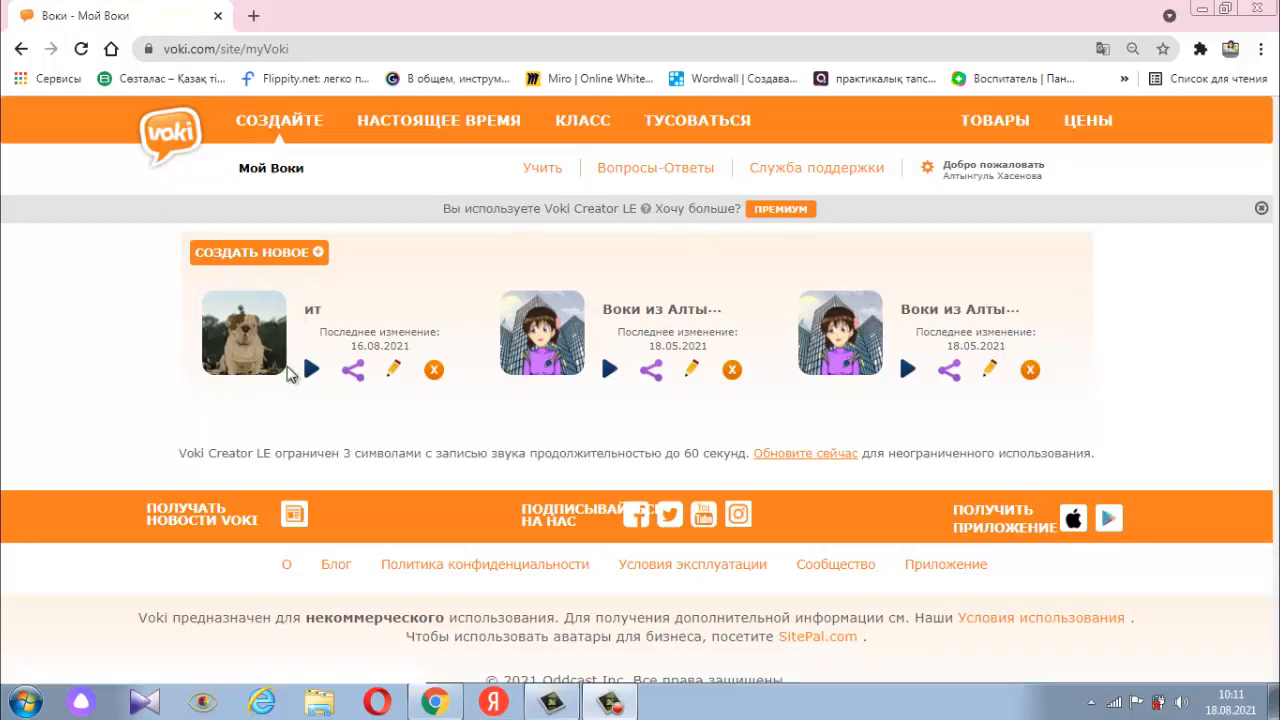
- Play the saved "ит" Voki, close its preview, and highlight the site's web address
left_click(312, 369)
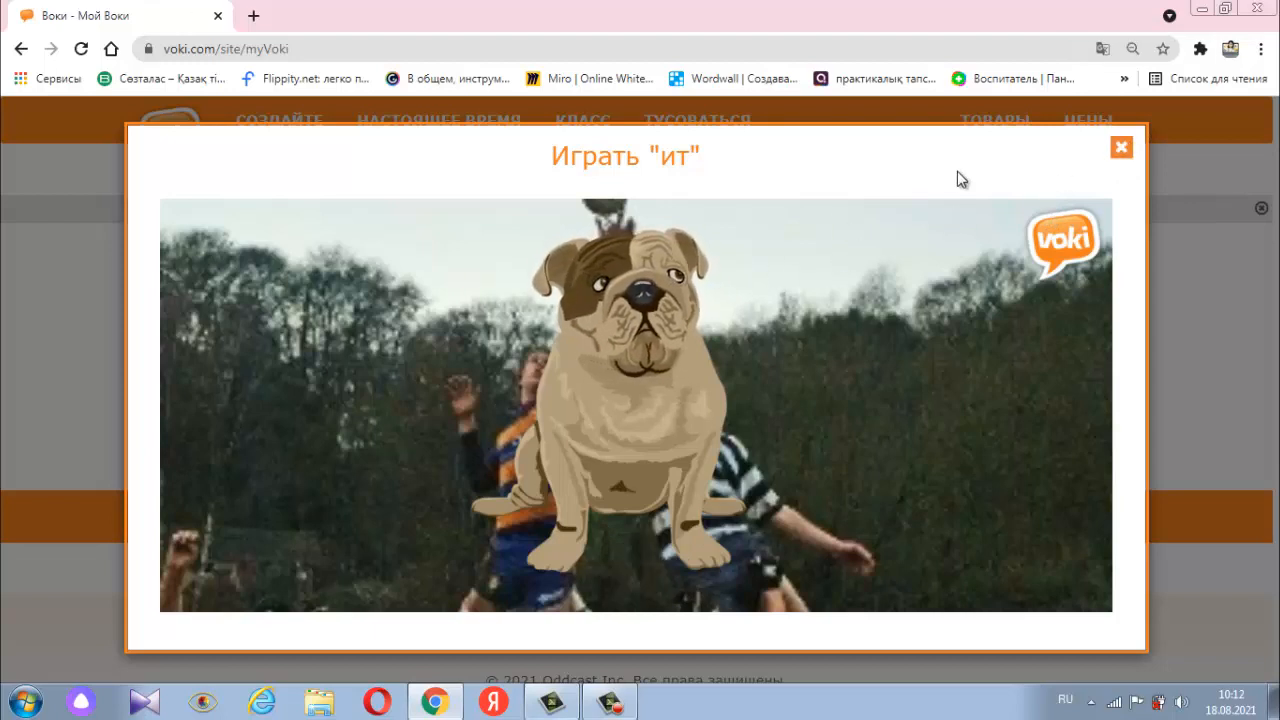
left_click(1122, 148)
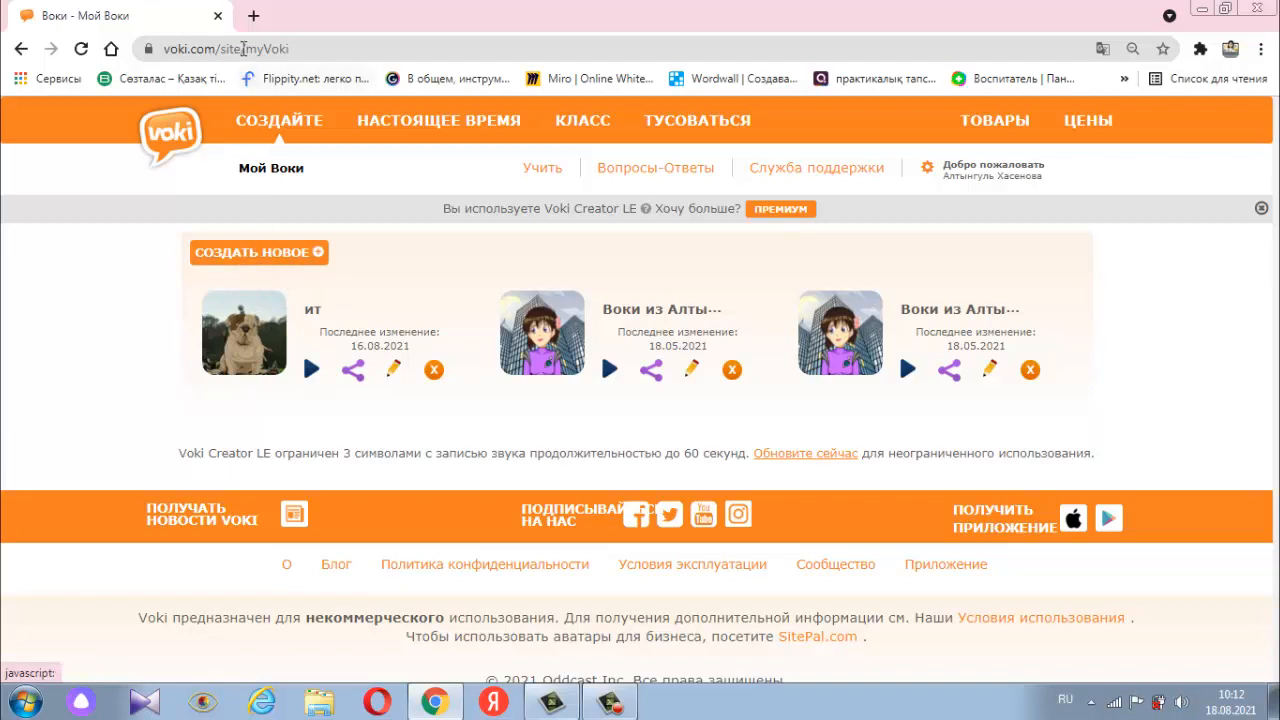
left_click(307, 48)
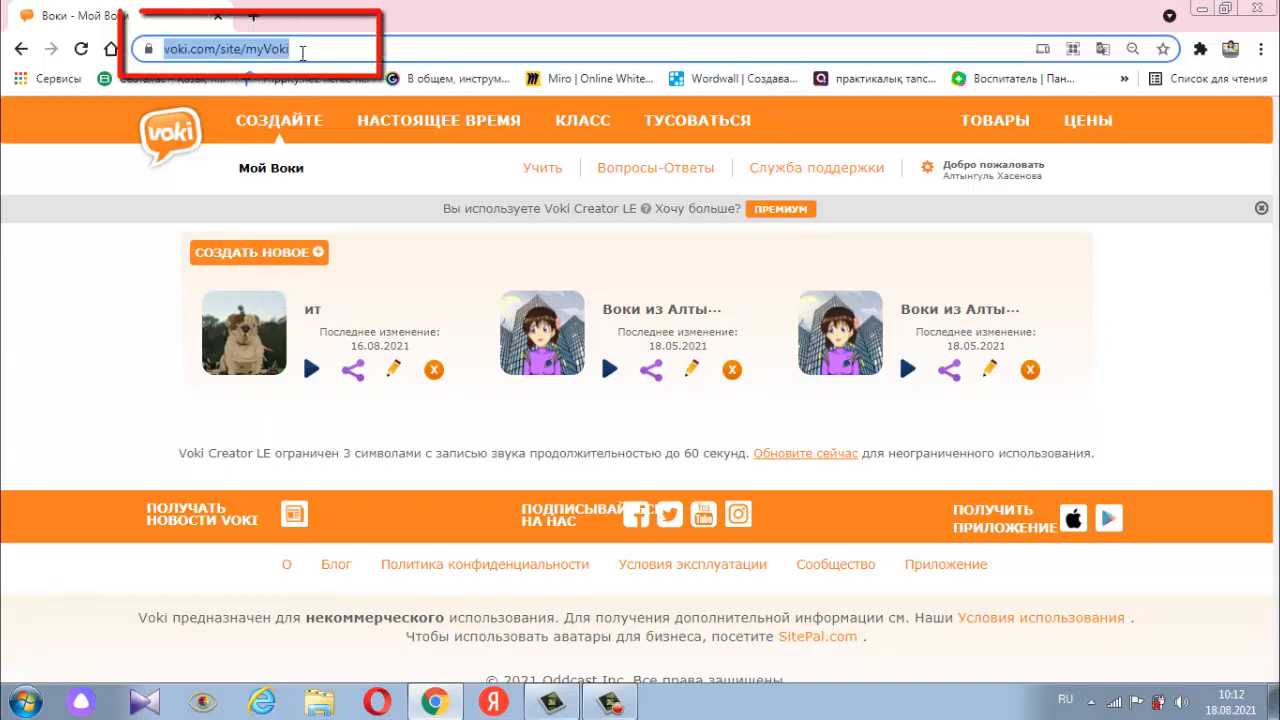
left_click(302, 49)
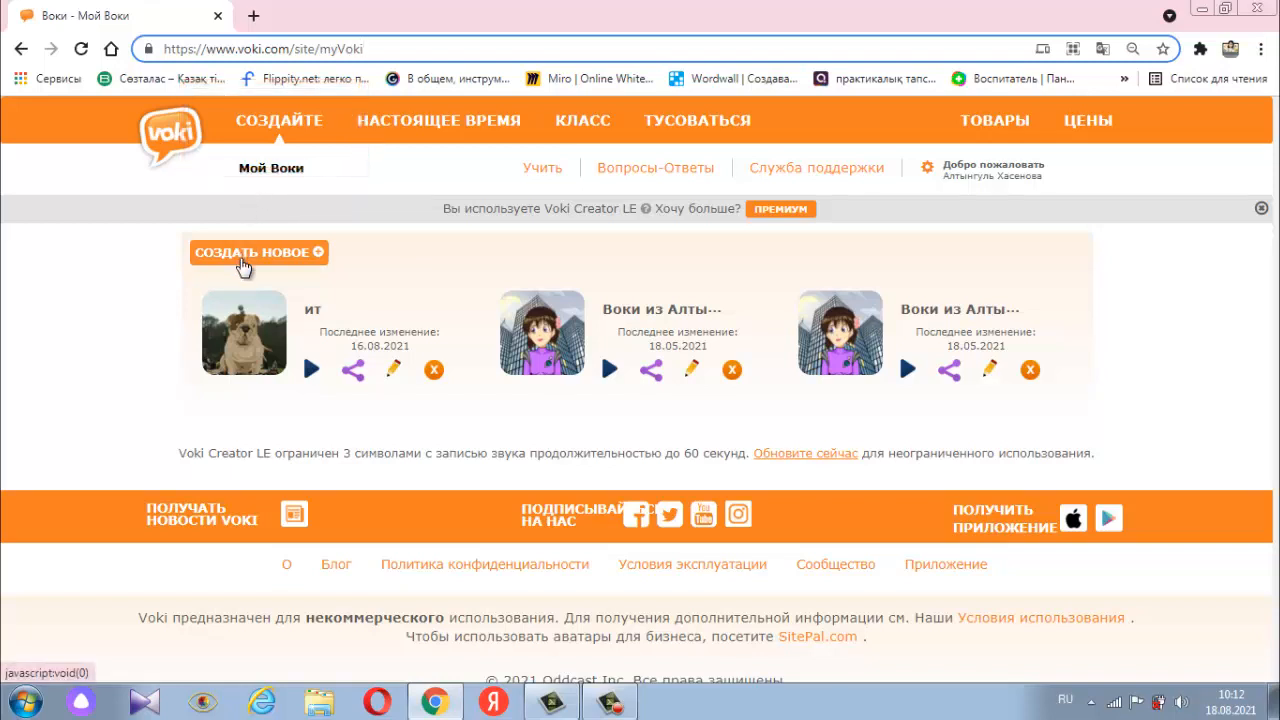
- Start creating a new Voki and look over the character editor
left_click(243, 264)
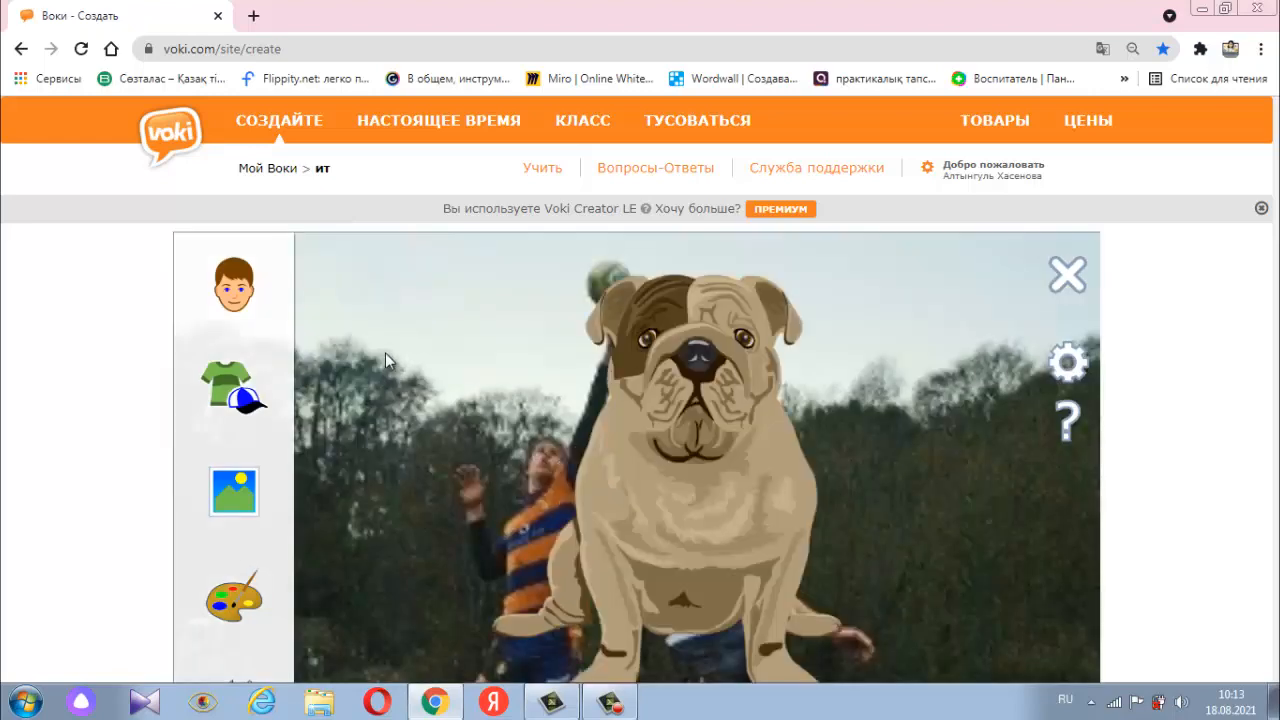
scroll(692, 347, "down", 3)
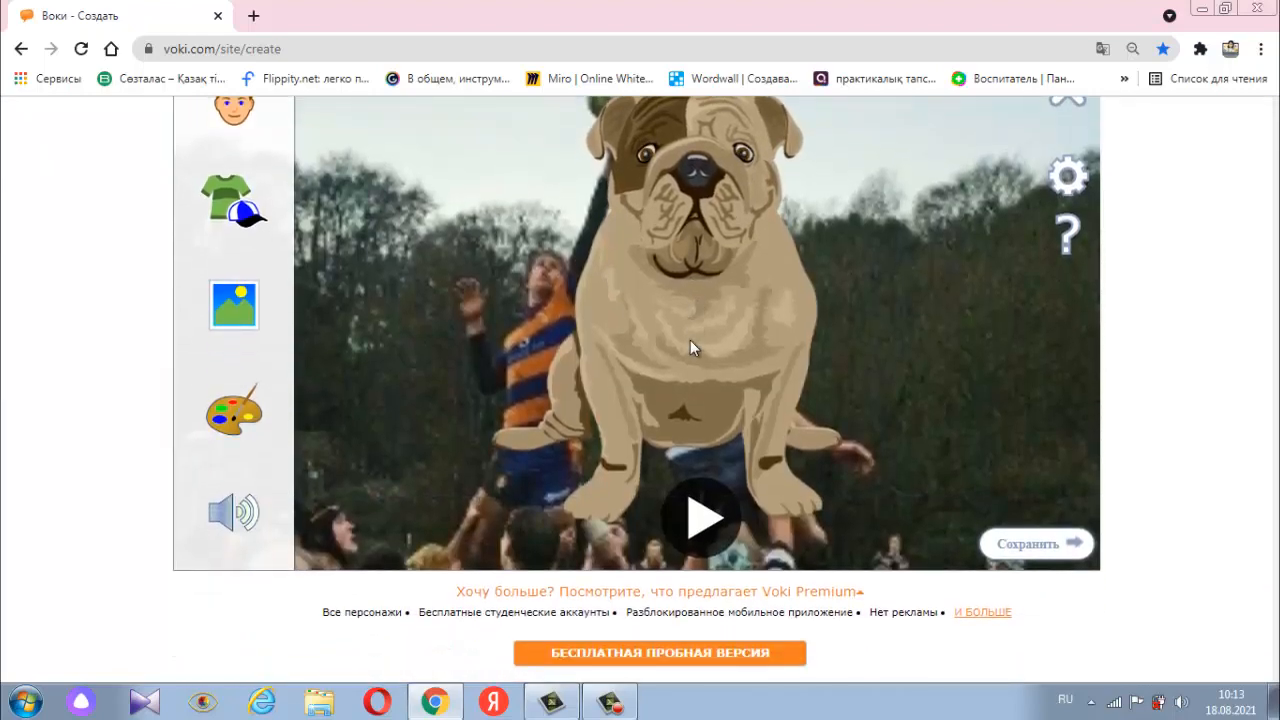
scroll(690, 340, "up", 3)
- Examine the character categories, including the dog, punk, fantasy and business-person collections
left_click(248, 290)
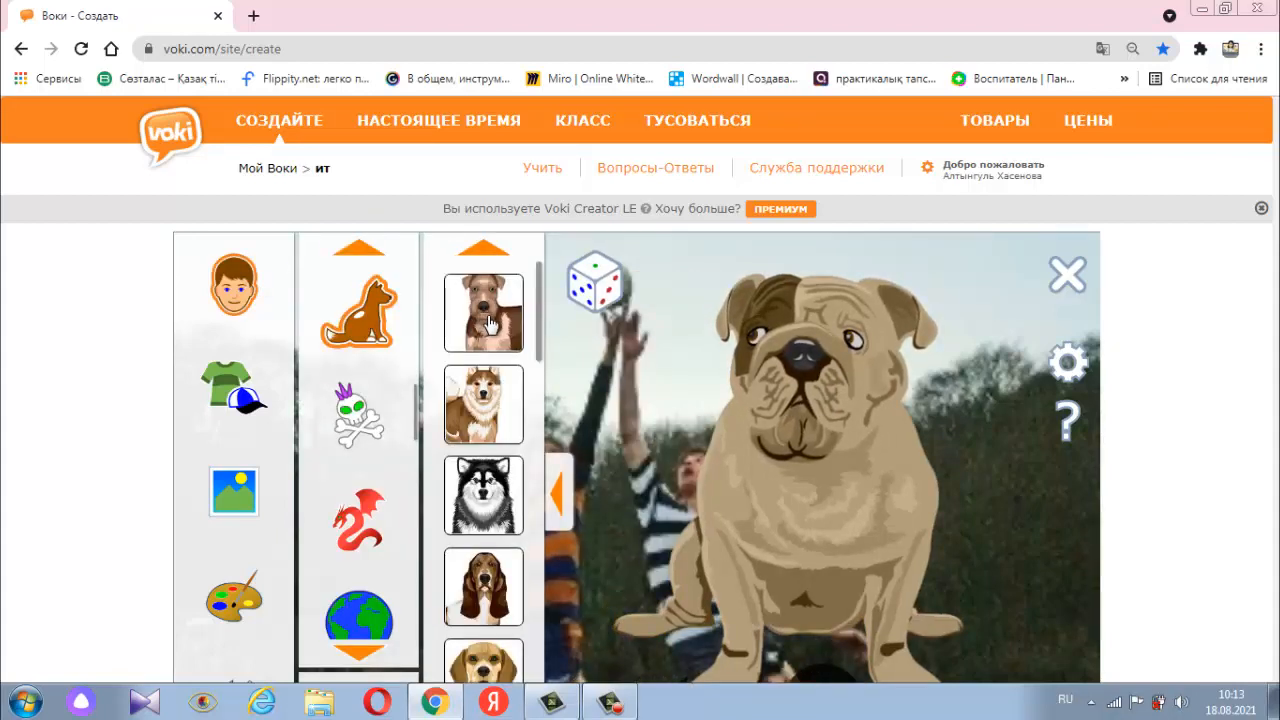
scroll(490, 322, "down", 10)
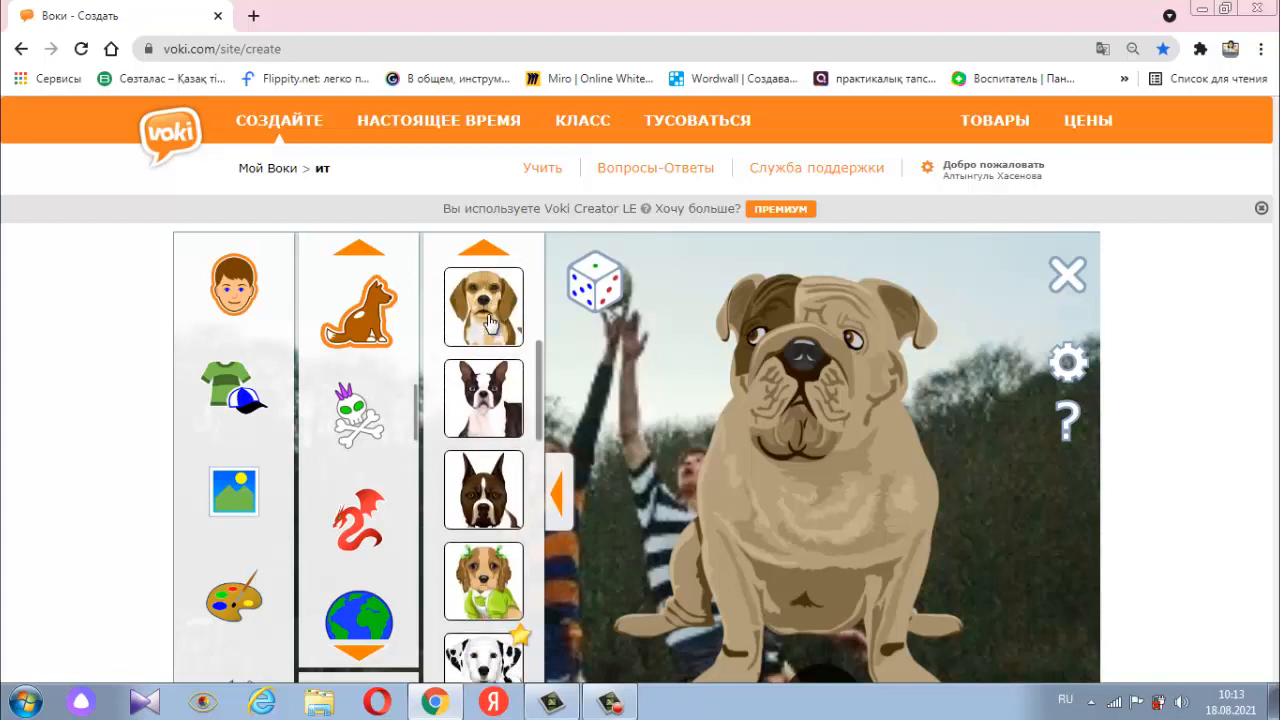
scroll(490, 322, "down", 2)
left_click(377, 424)
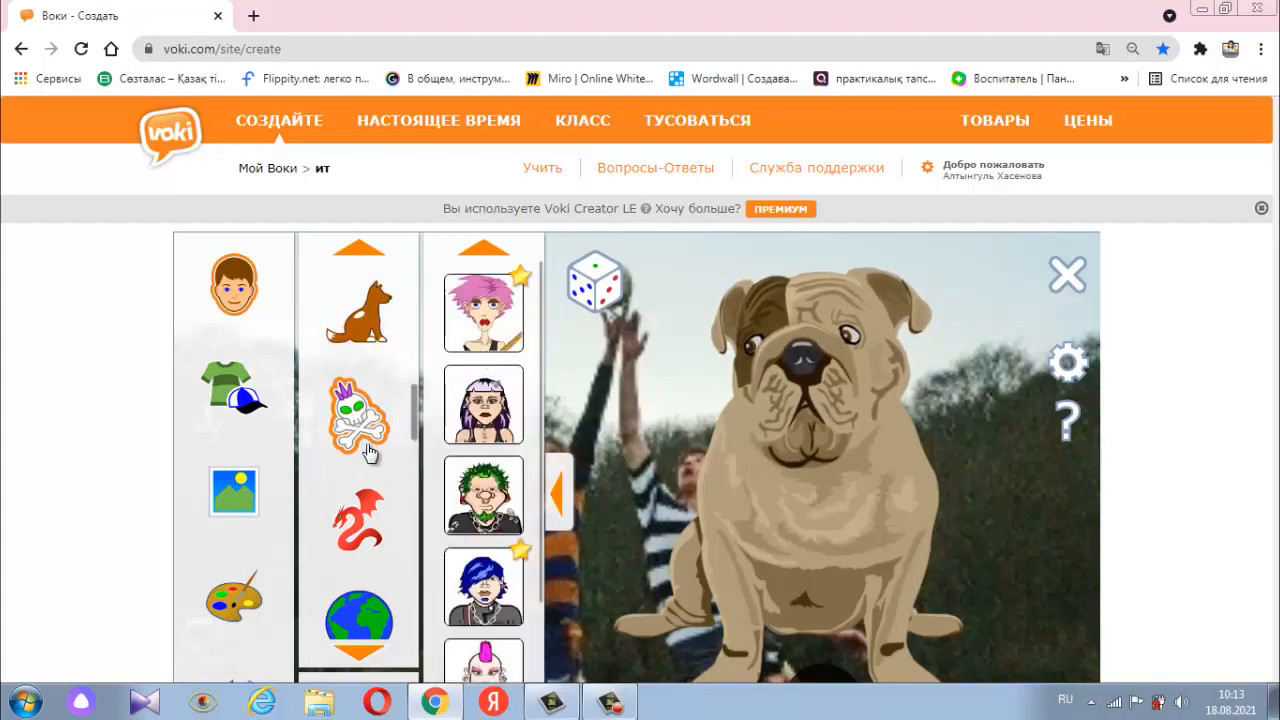
scroll(368, 452, "down", 1)
left_click(366, 452)
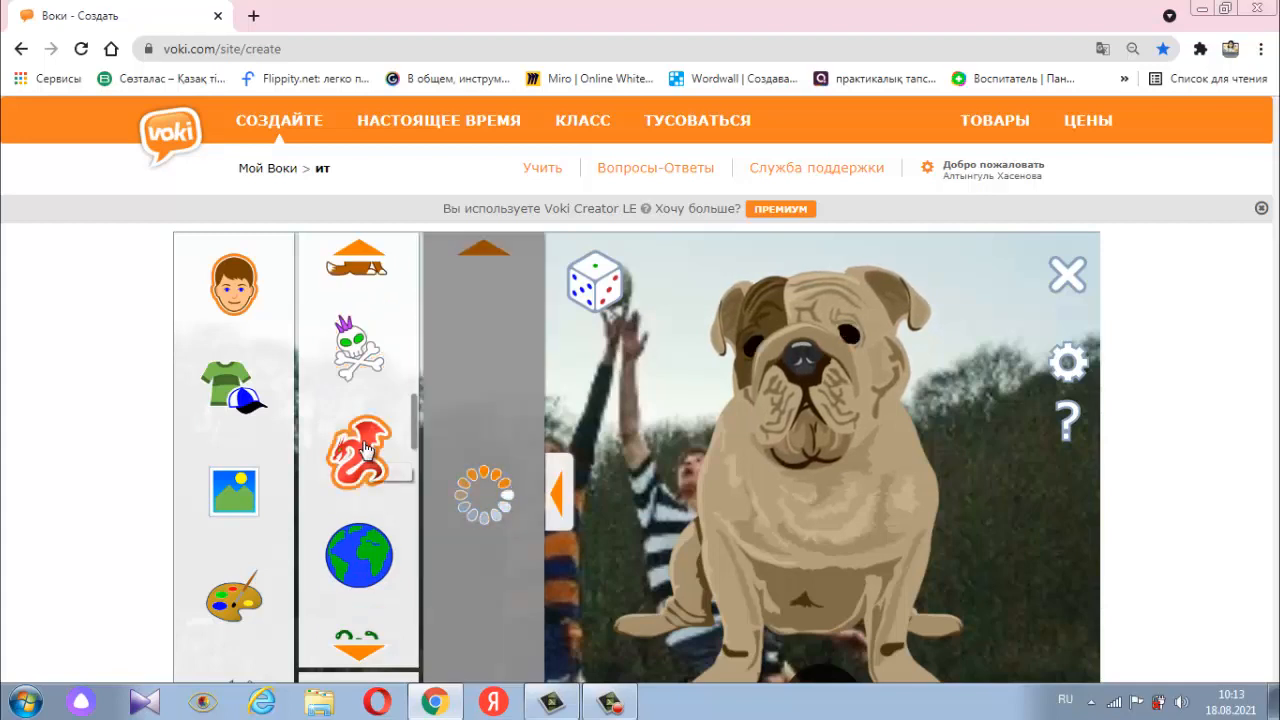
scroll(367, 449, "down", 1)
scroll(366, 449, "down", 2)
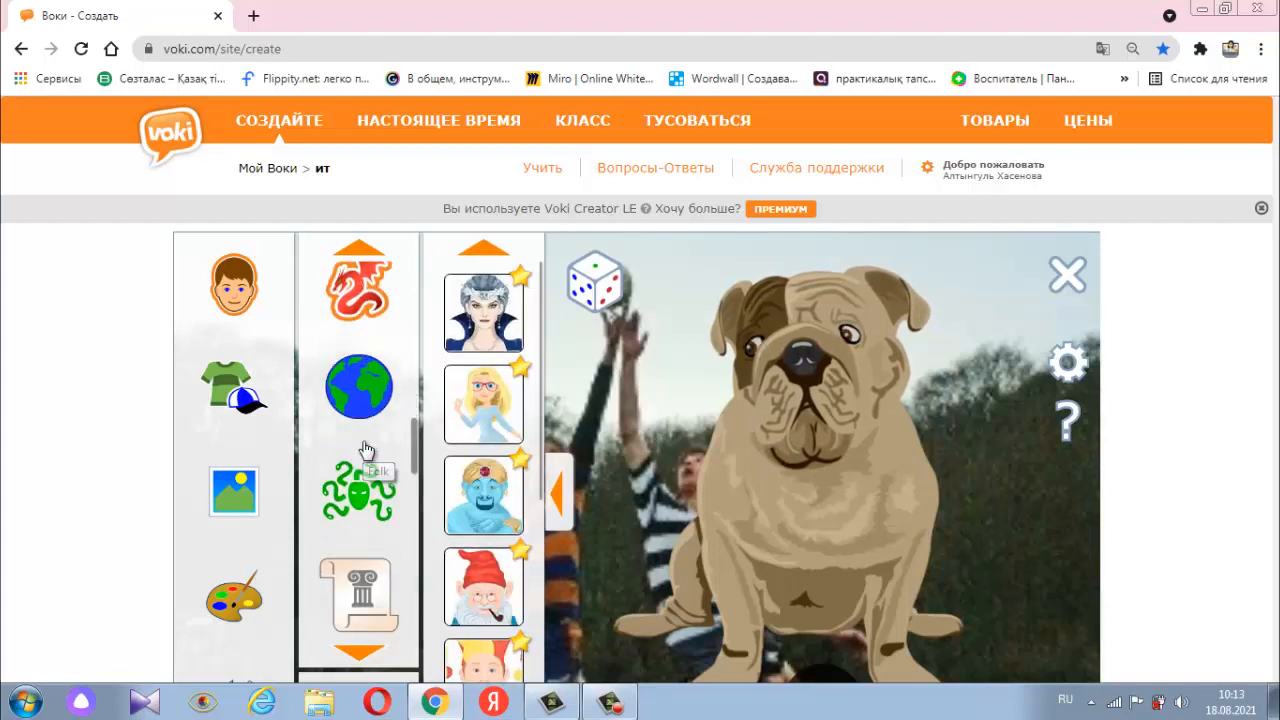
scroll(367, 445, "up", 6)
left_click(366, 332)
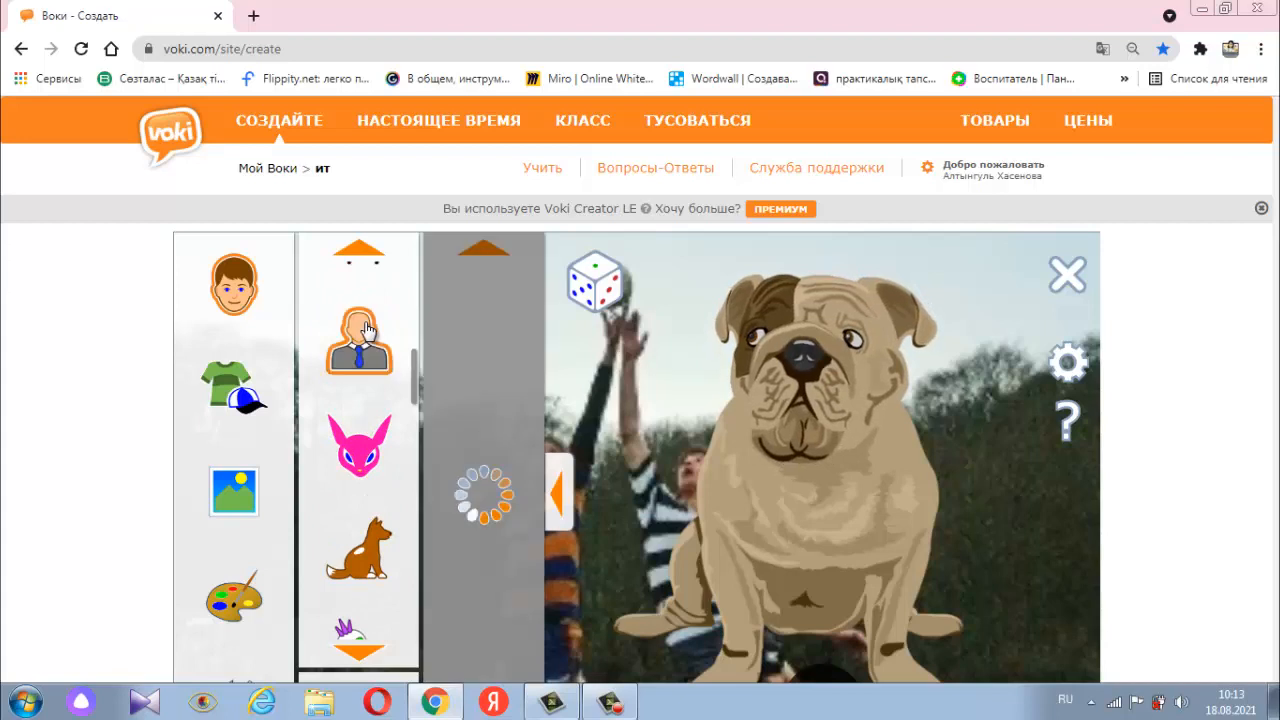
scroll(368, 328, "up", 3)
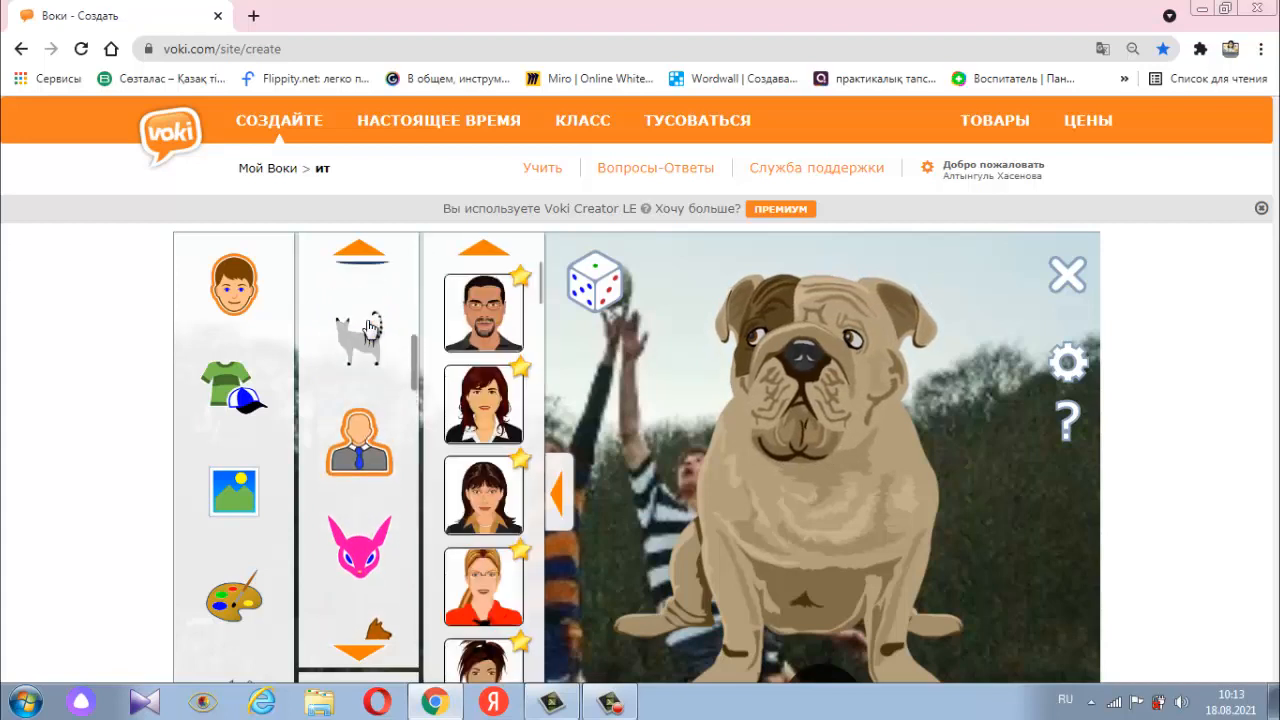
scroll(368, 326, "up", 3)
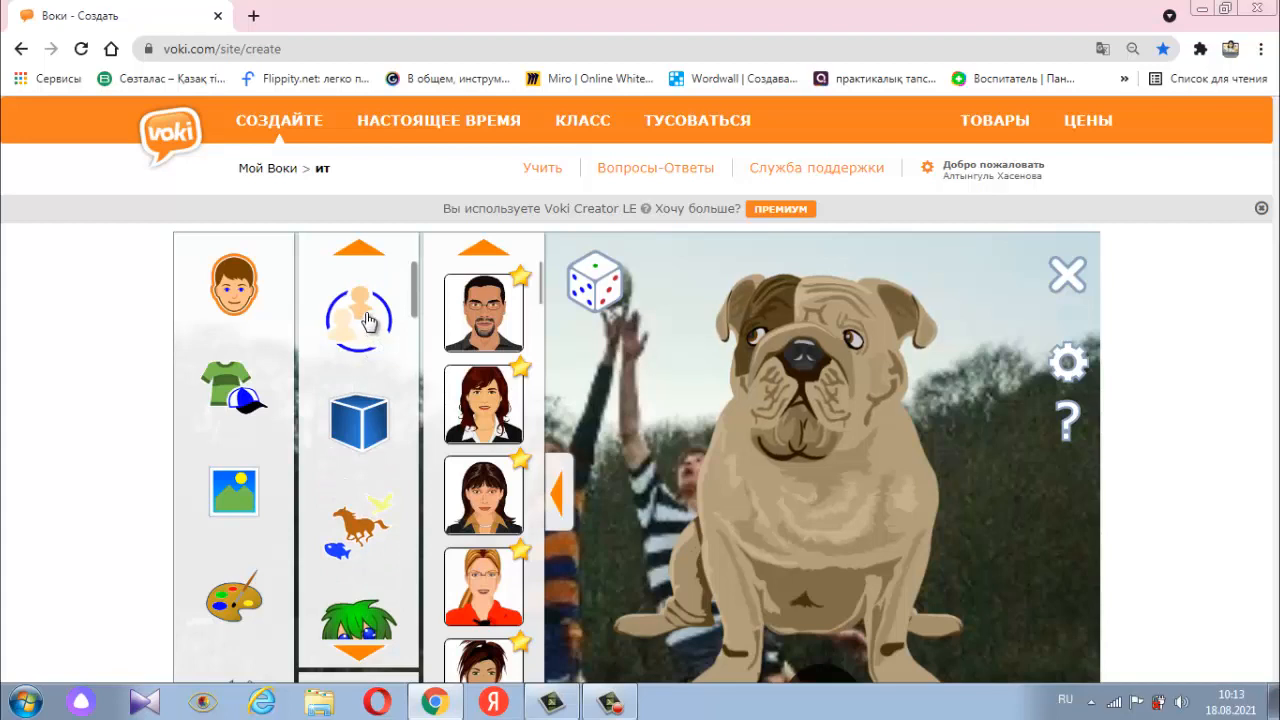
- Show the gallery of all characters and look through it, including the selection filtered to male characters
left_click(368, 320)
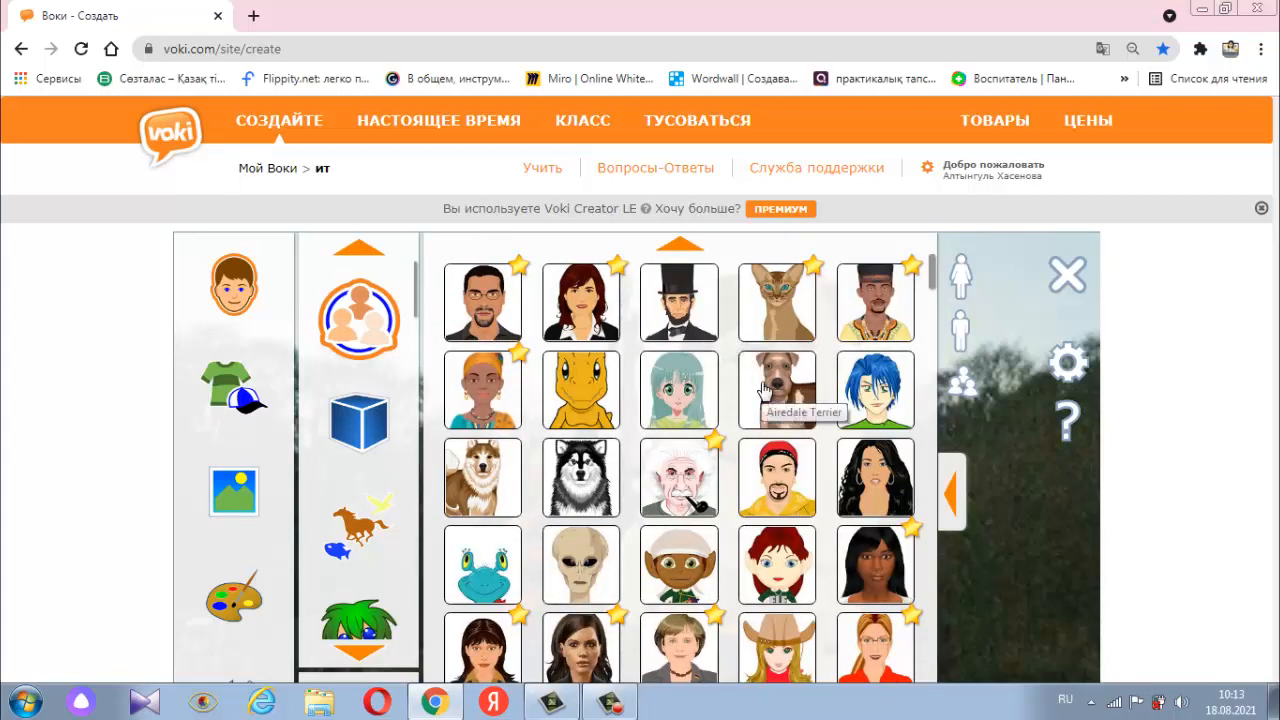
scroll(763, 389, "down", 3)
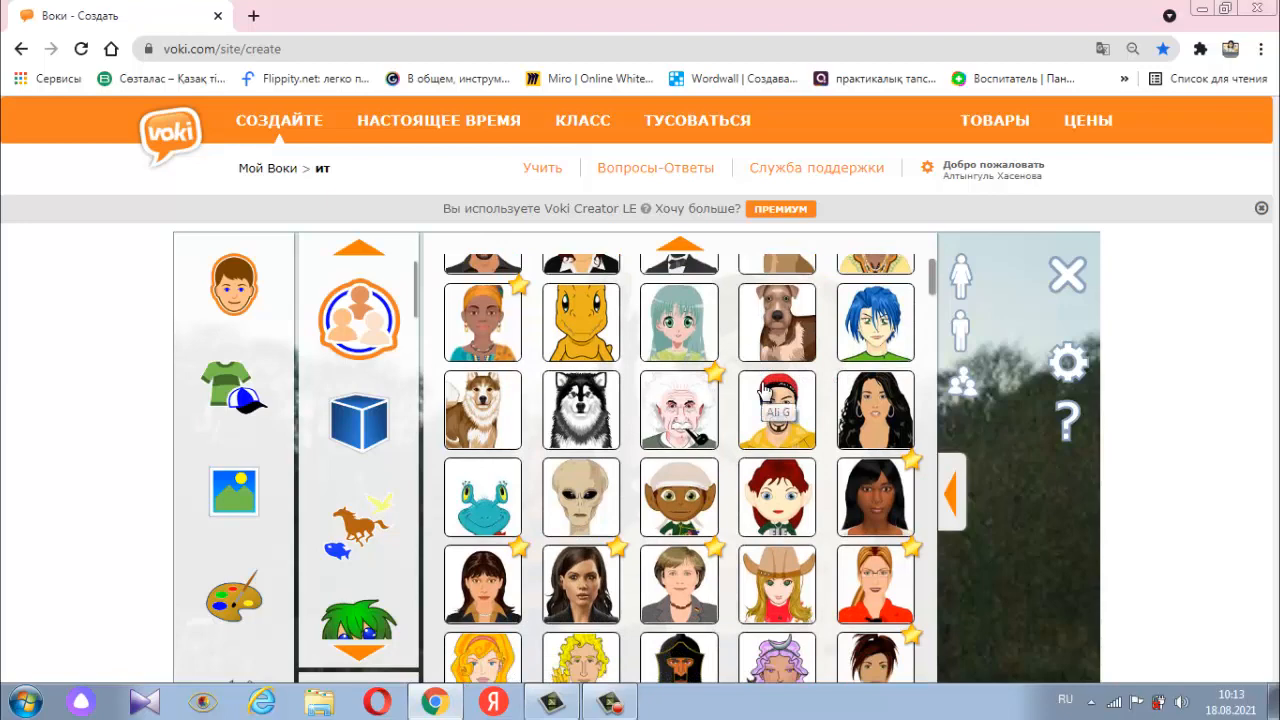
scroll(763, 389, "down", 3)
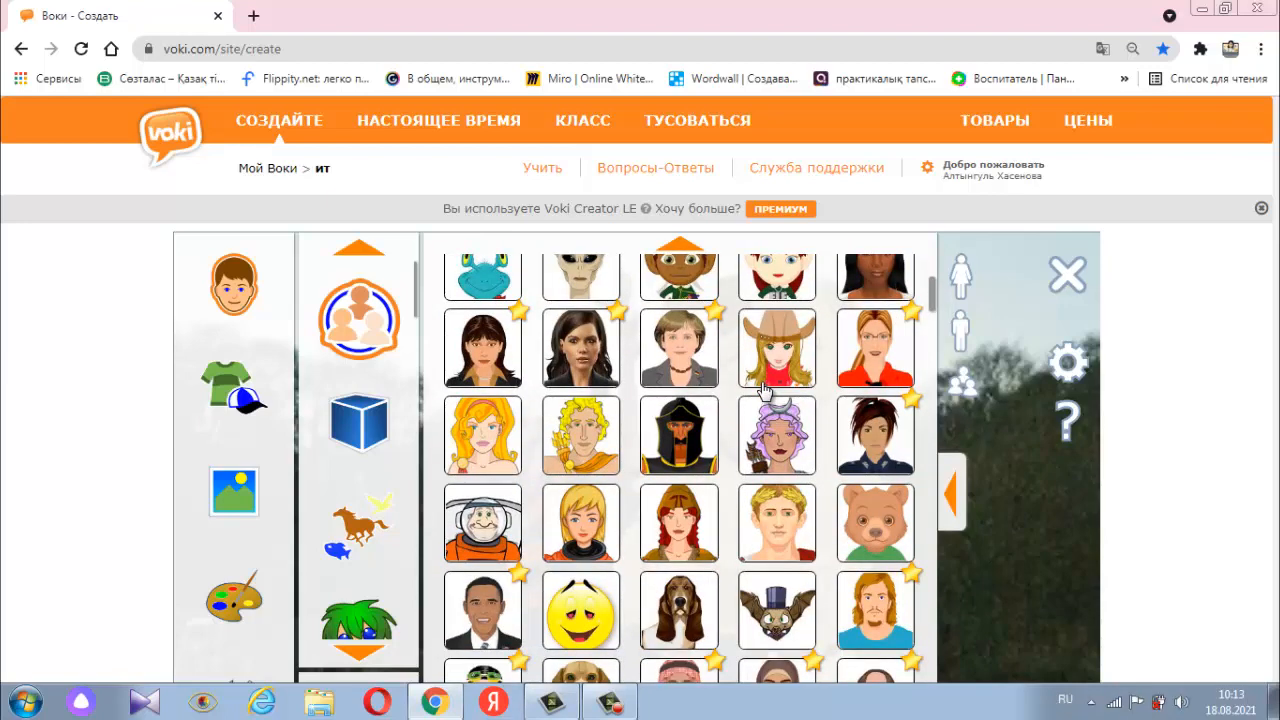
scroll(763, 390, "down", 2)
scroll(763, 390, "down", 2)
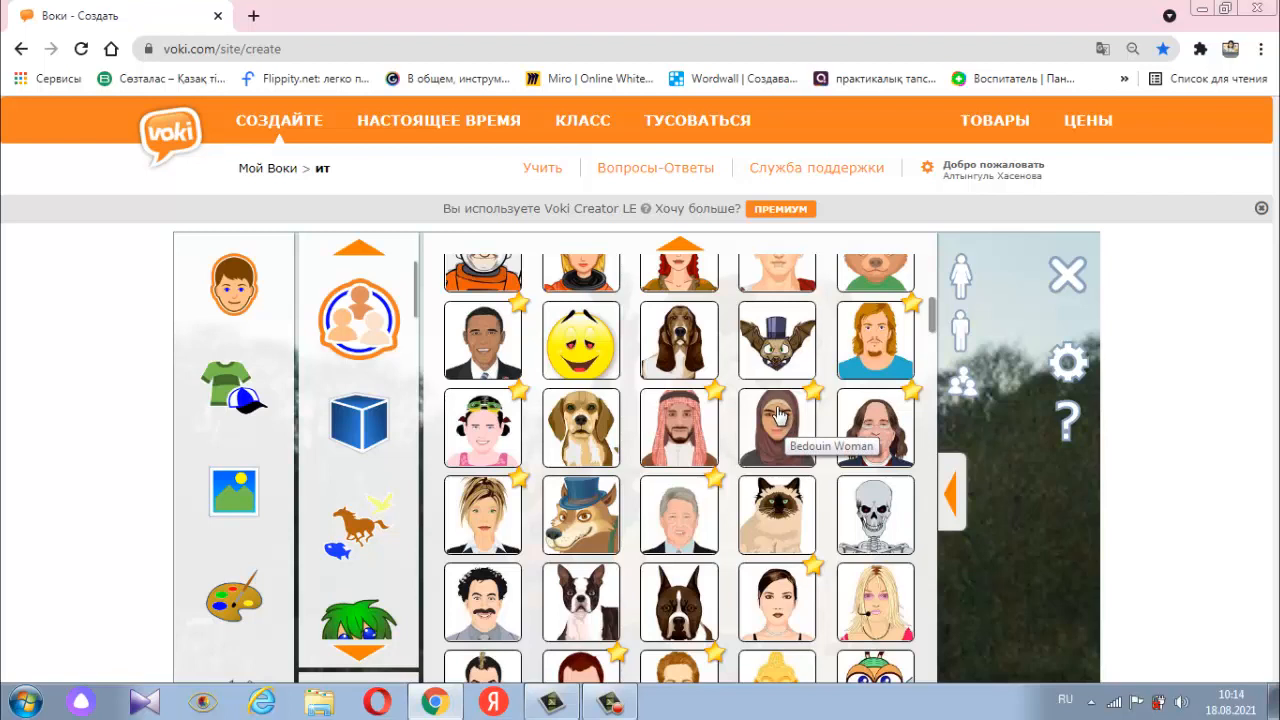
scroll(779, 415, "down", 1)
scroll(776, 413, "down", 1)
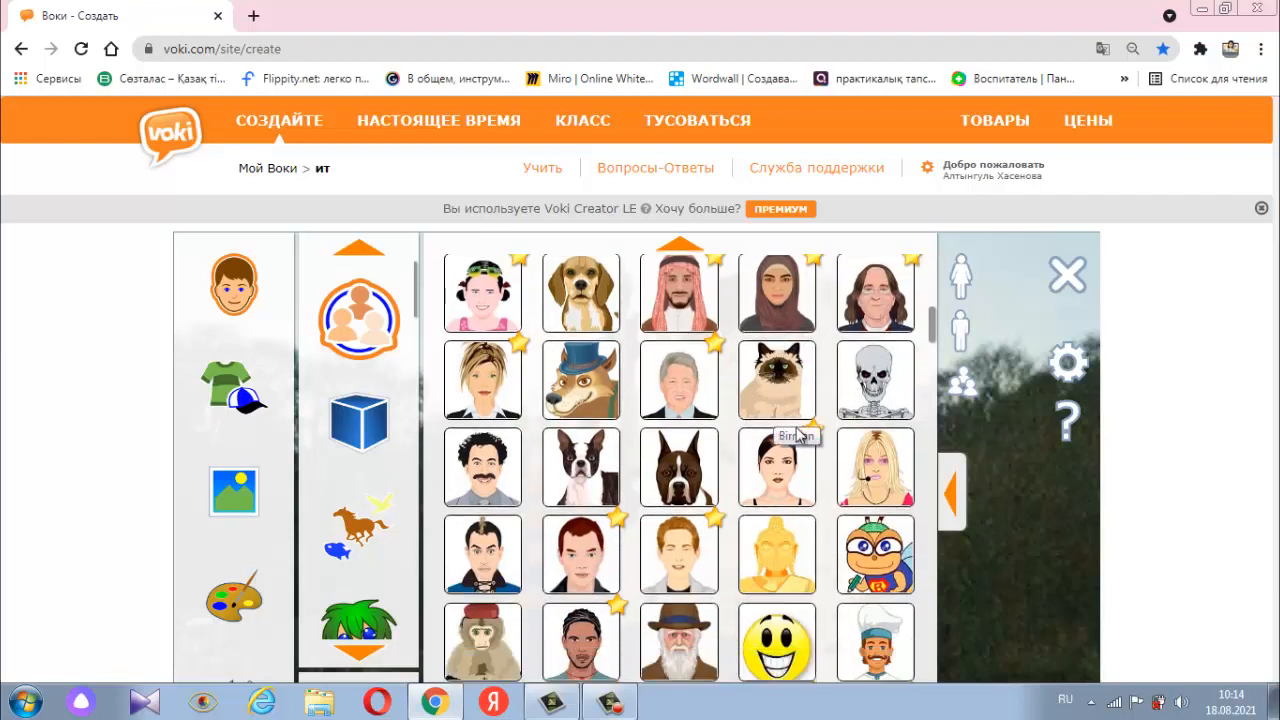
scroll(820, 445, "down", 1)
scroll(820, 445, "down", 1)
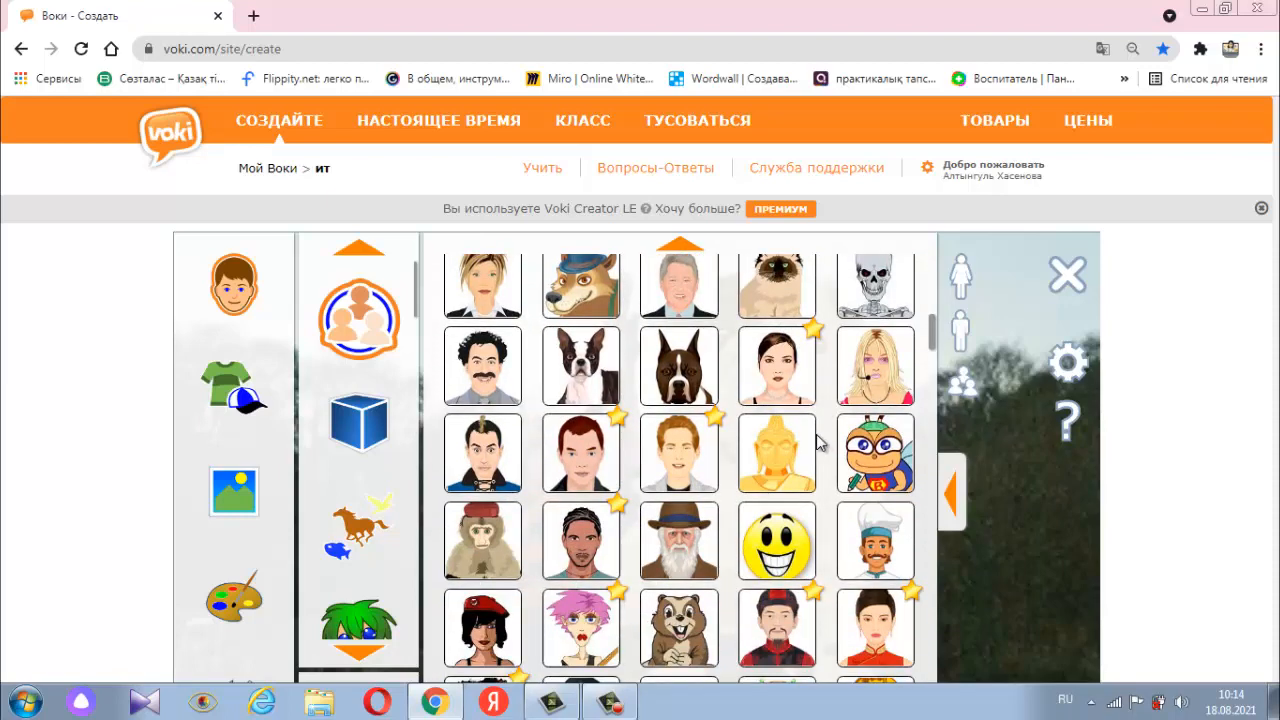
scroll(820, 445, "down", 2)
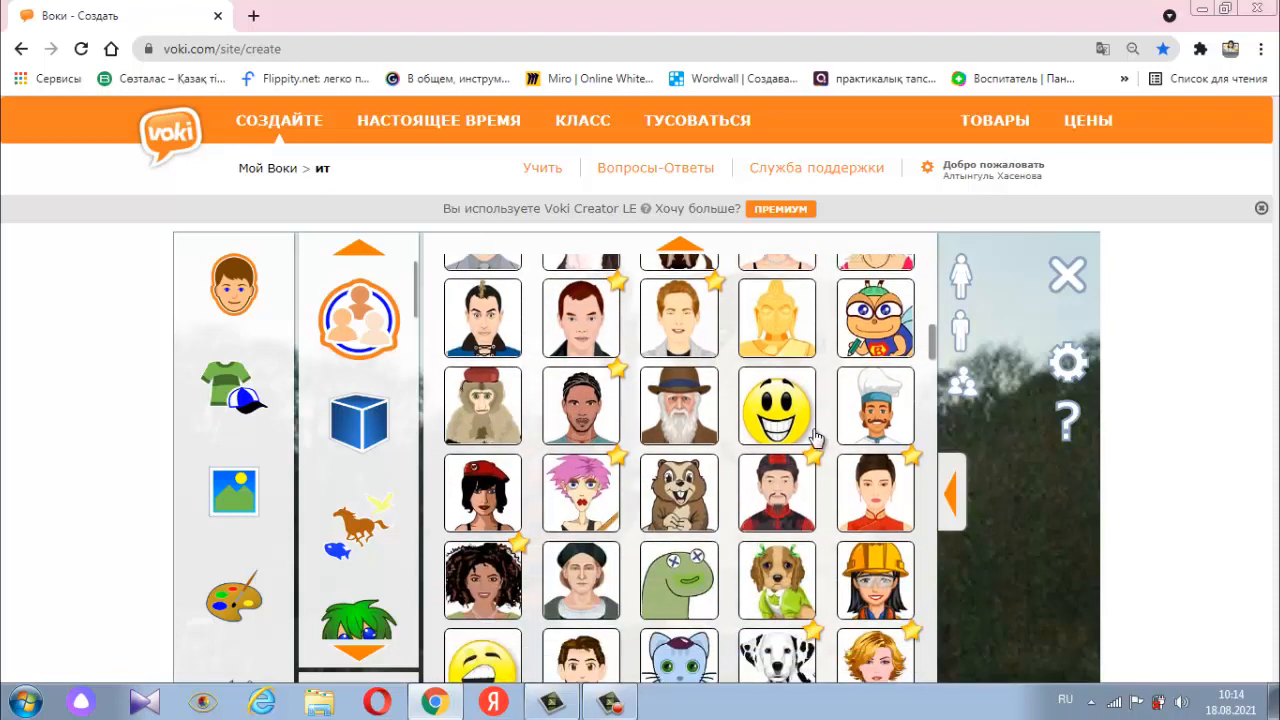
scroll(816, 437, "down", 2)
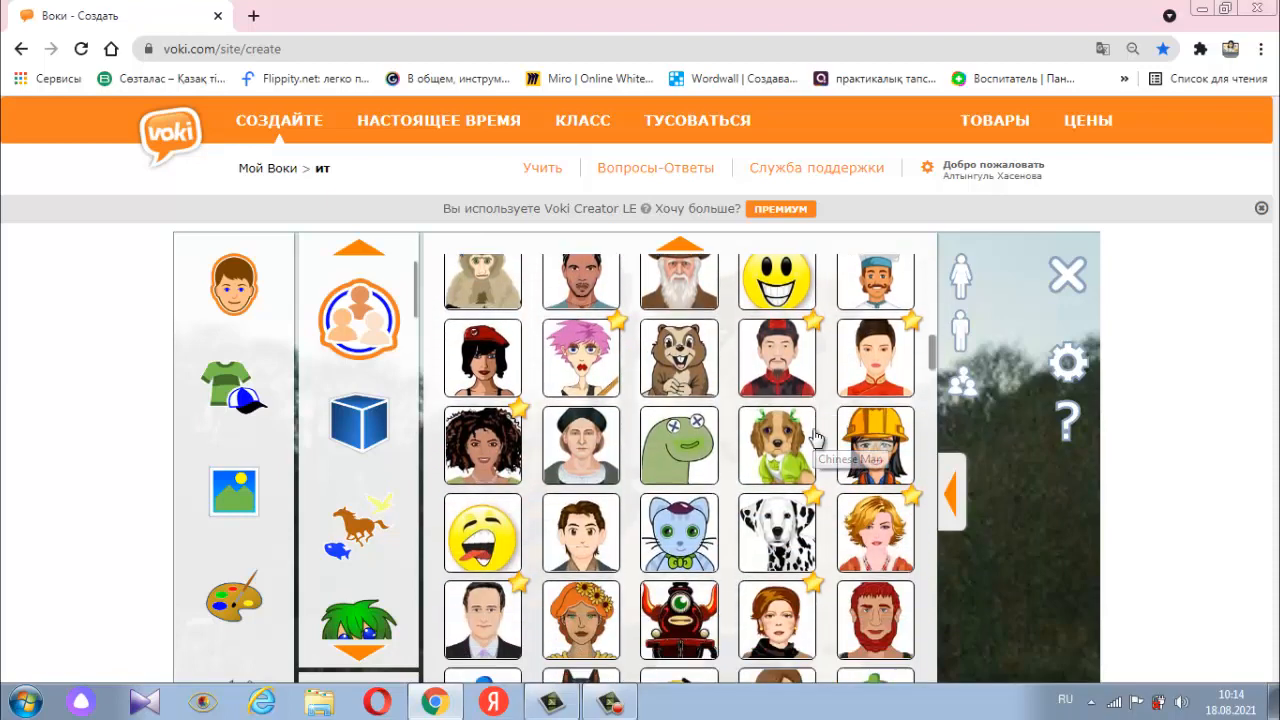
scroll(816, 437, "down", 2)
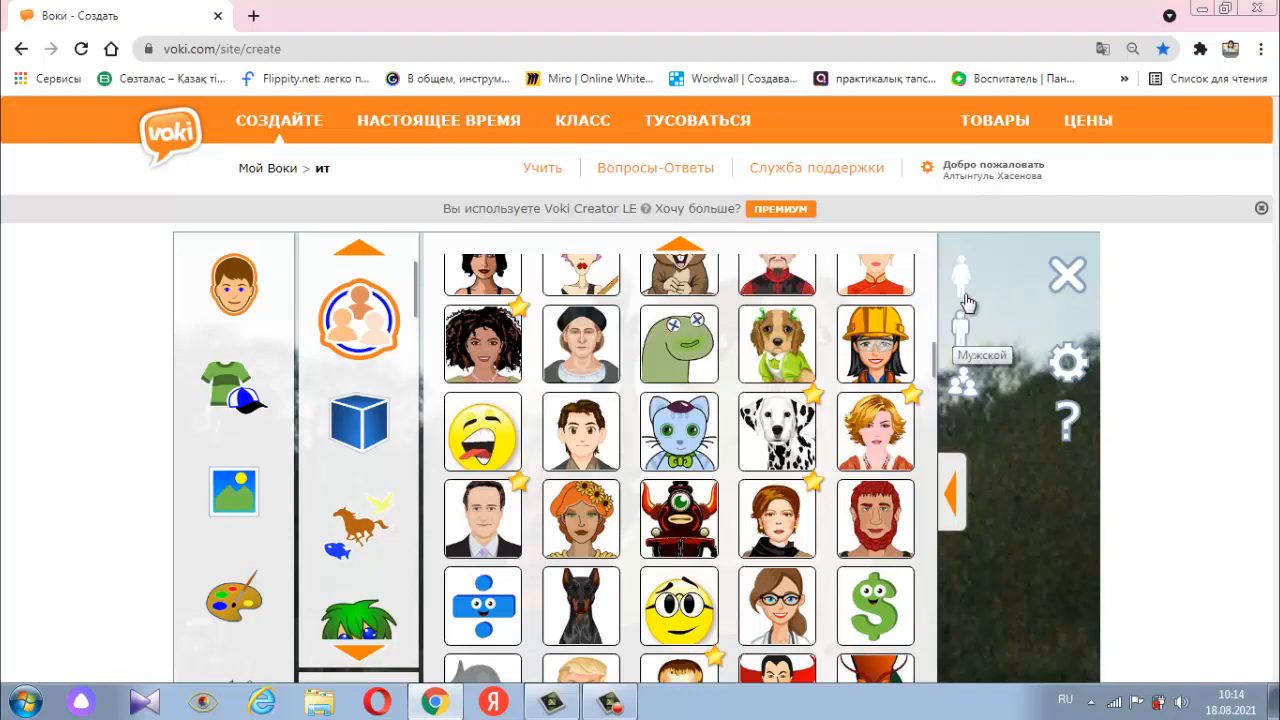
left_click(961, 331)
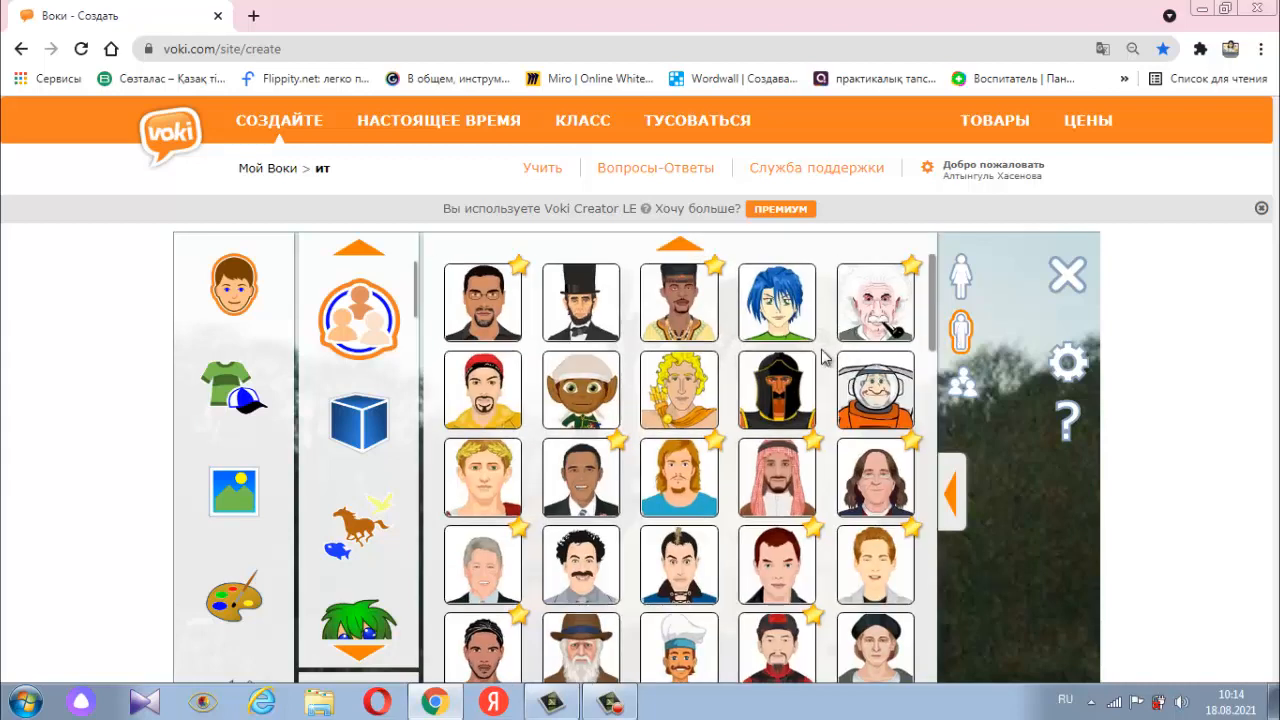
scroll(722, 375, "down", 1)
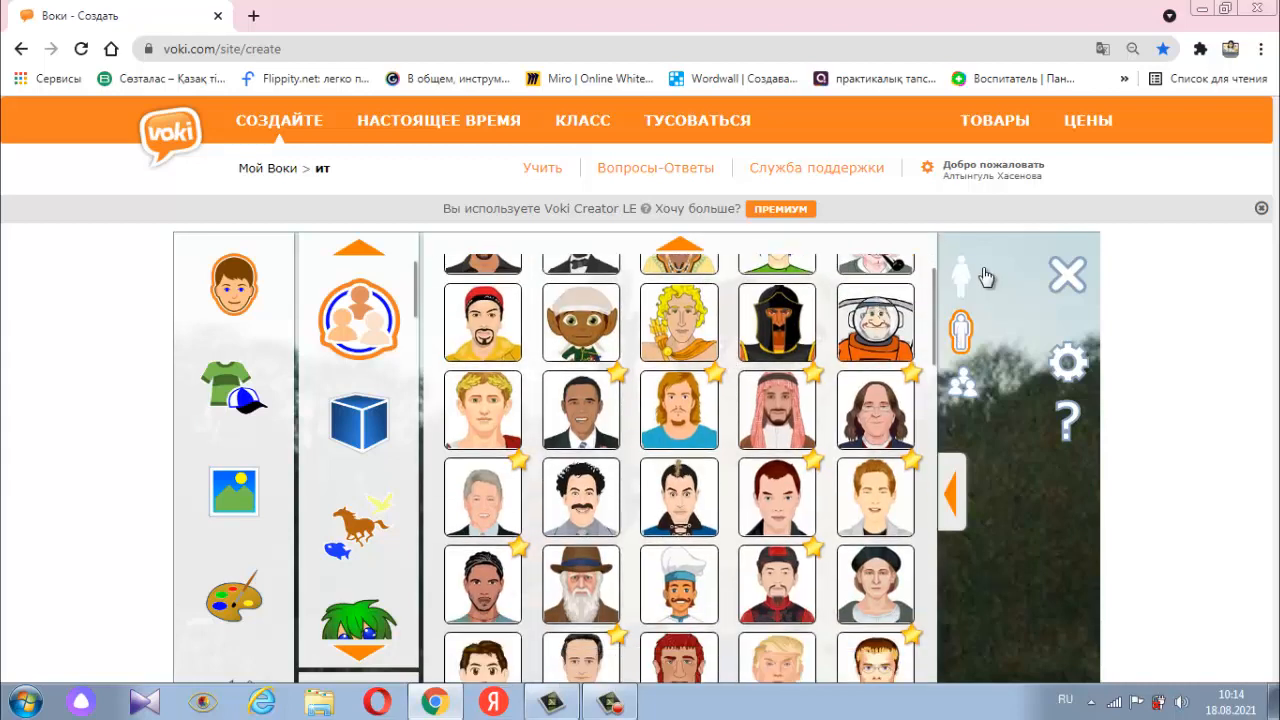
- Filter the gallery to female characters and choose the woman doctor with glasses as the avatar
left_click(962, 280)
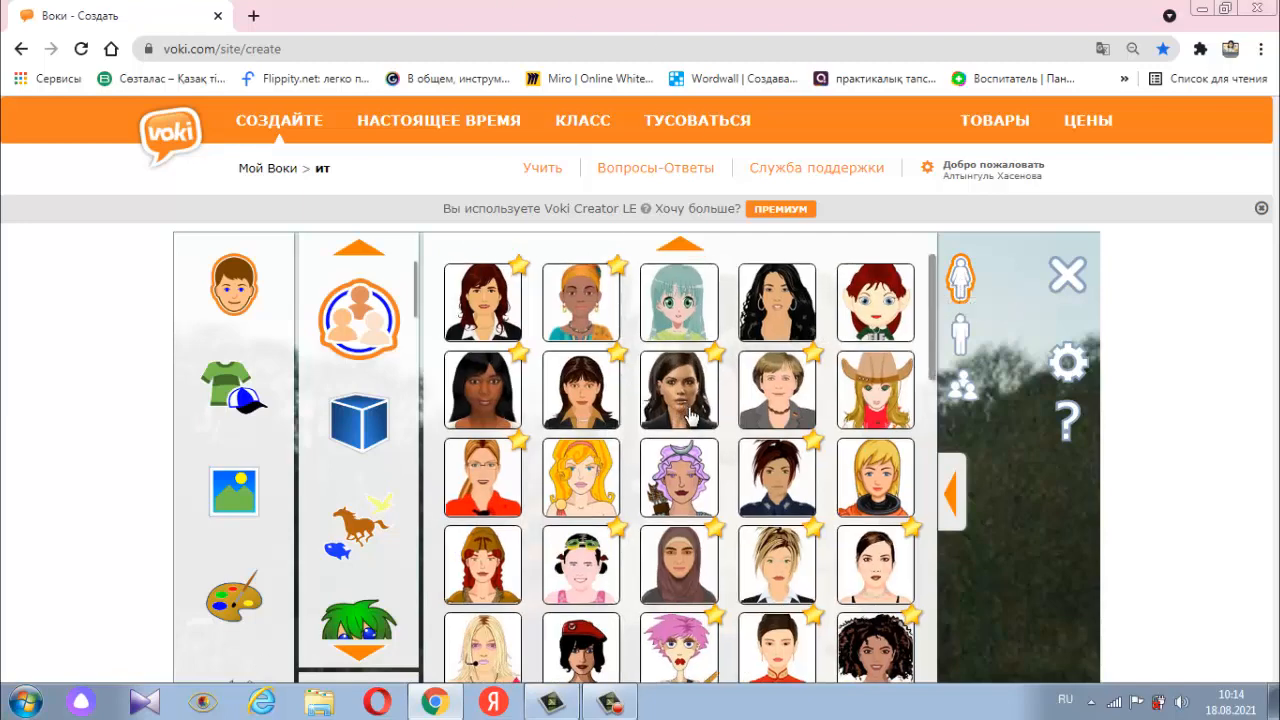
scroll(690, 418, "down", 1)
scroll(693, 415, "down", 1)
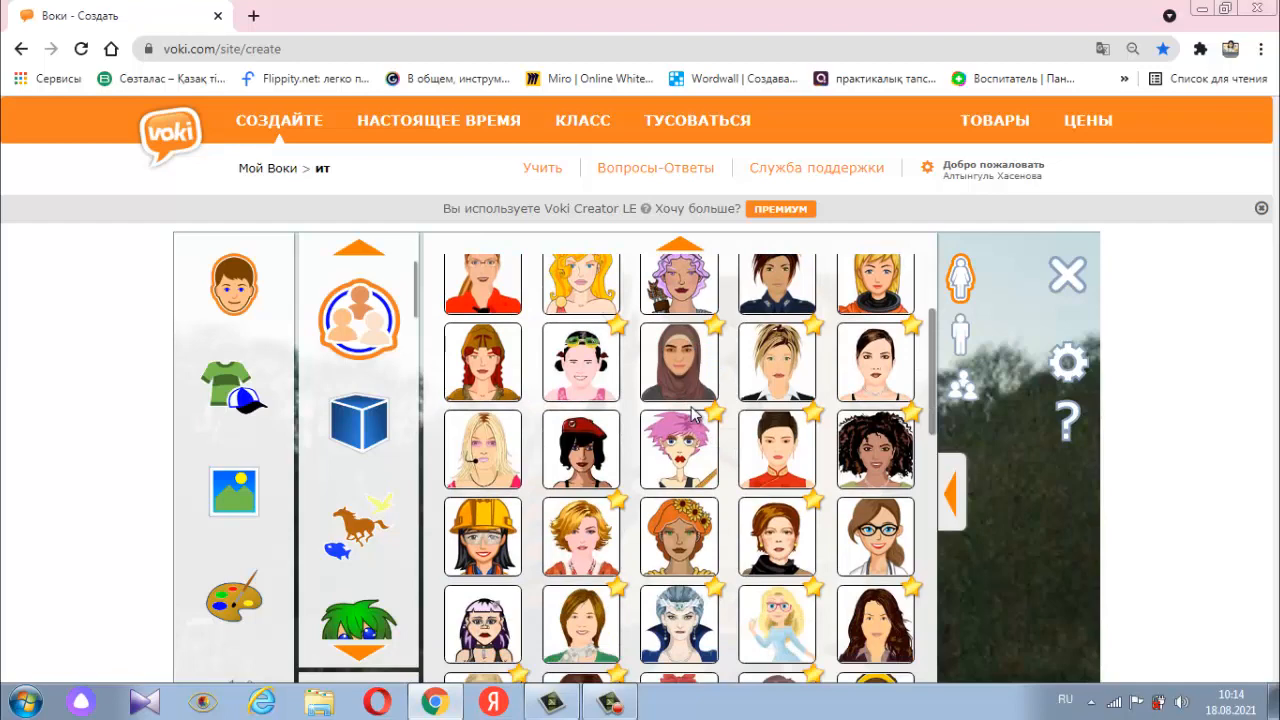
scroll(693, 413, "down", 1)
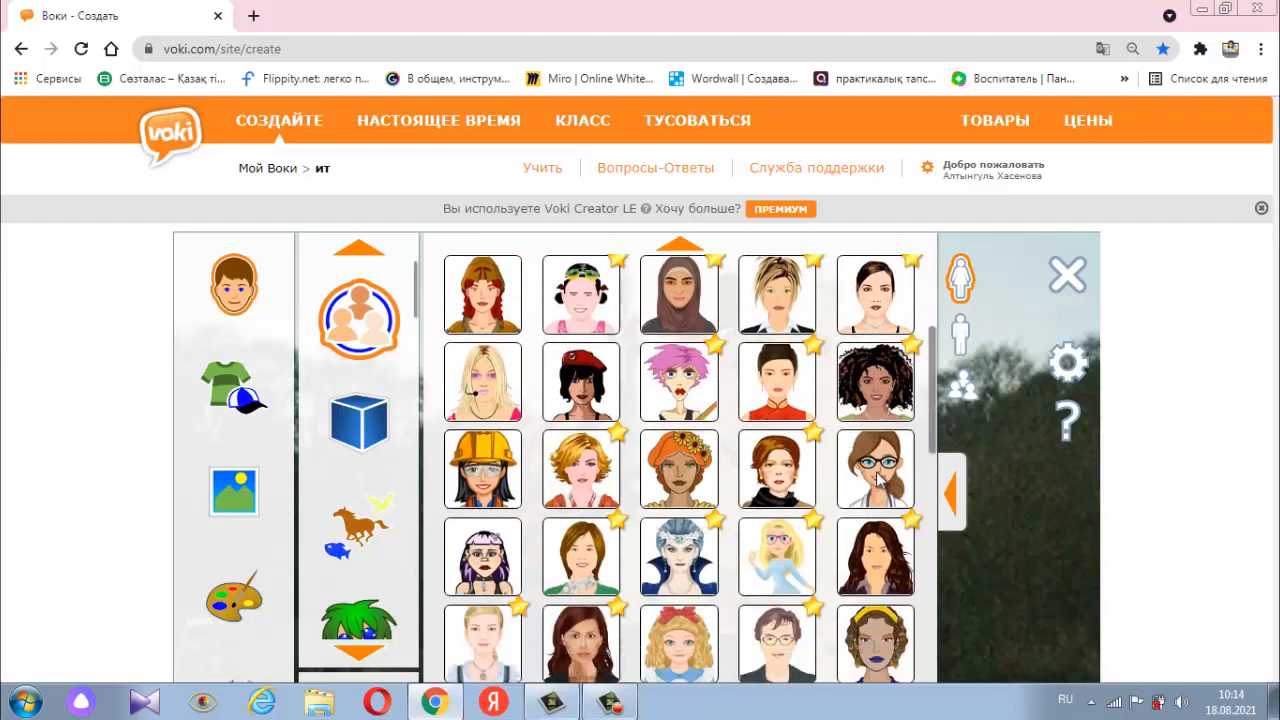
left_click(878, 480)
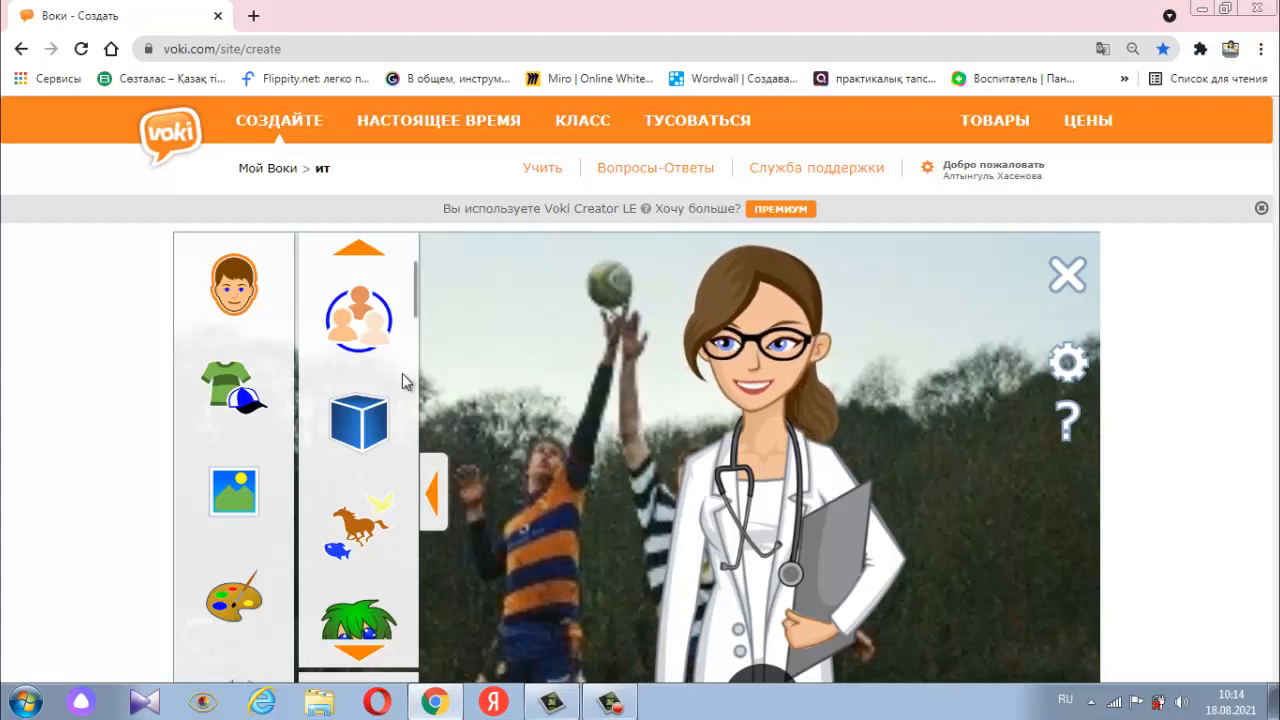
- Change the doctor's clothing to the white coat with the green top
left_click(238, 393)
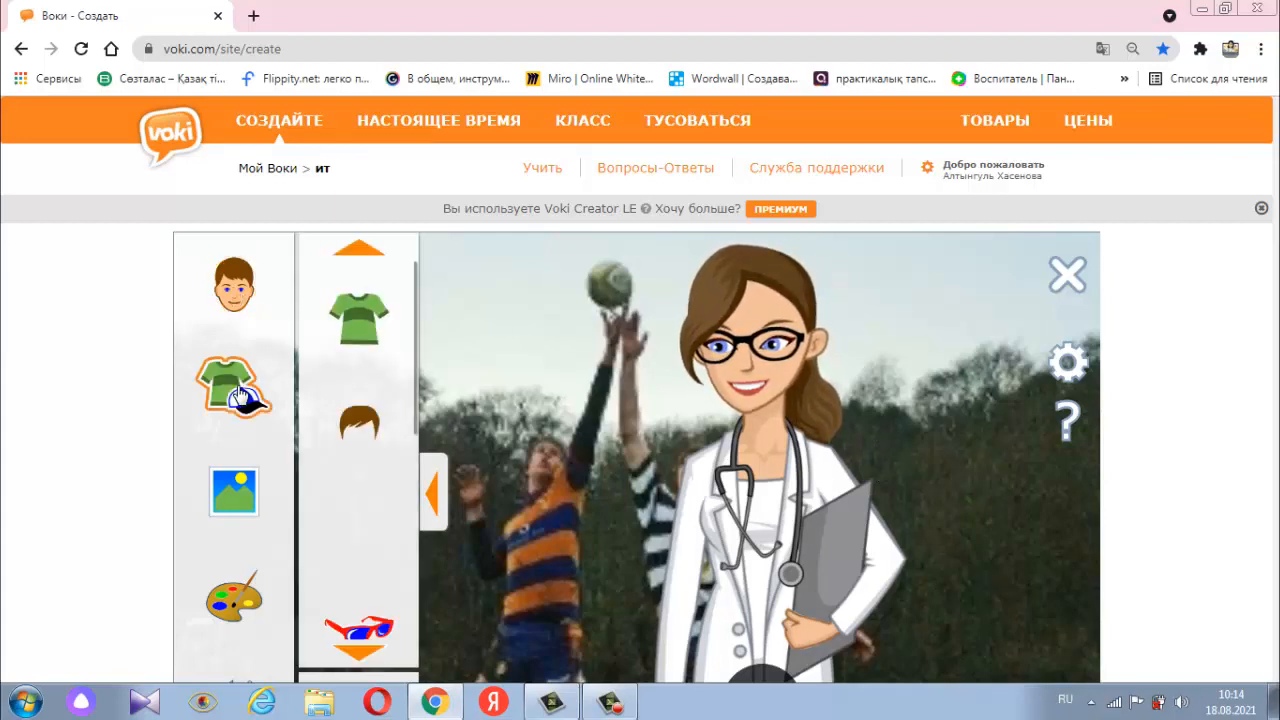
left_click(370, 323)
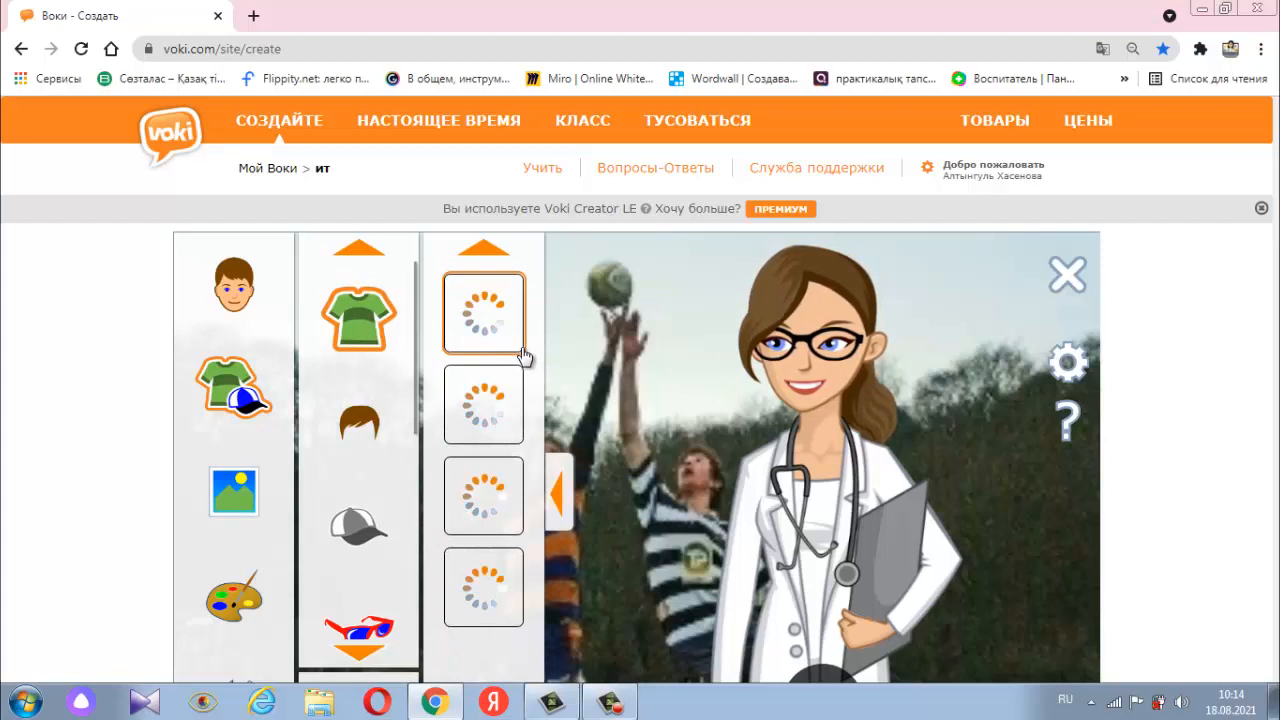
scroll(521, 358, "down", 2)
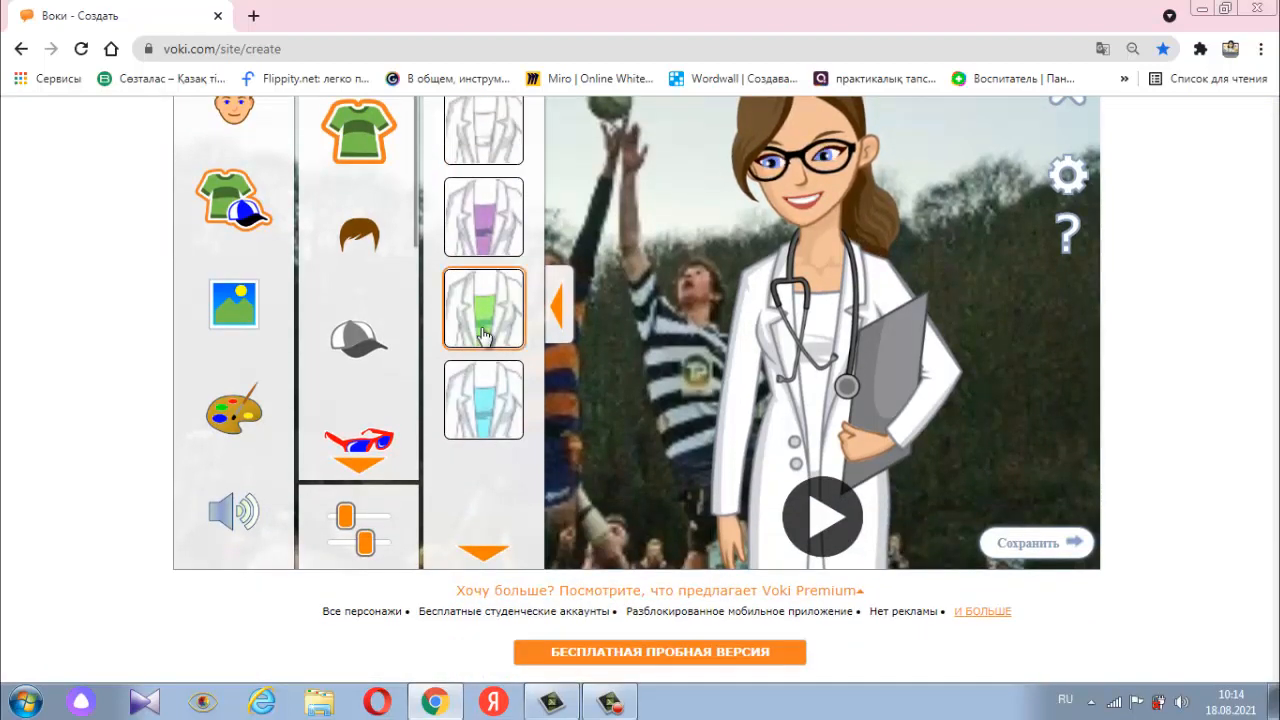
left_click(483, 335)
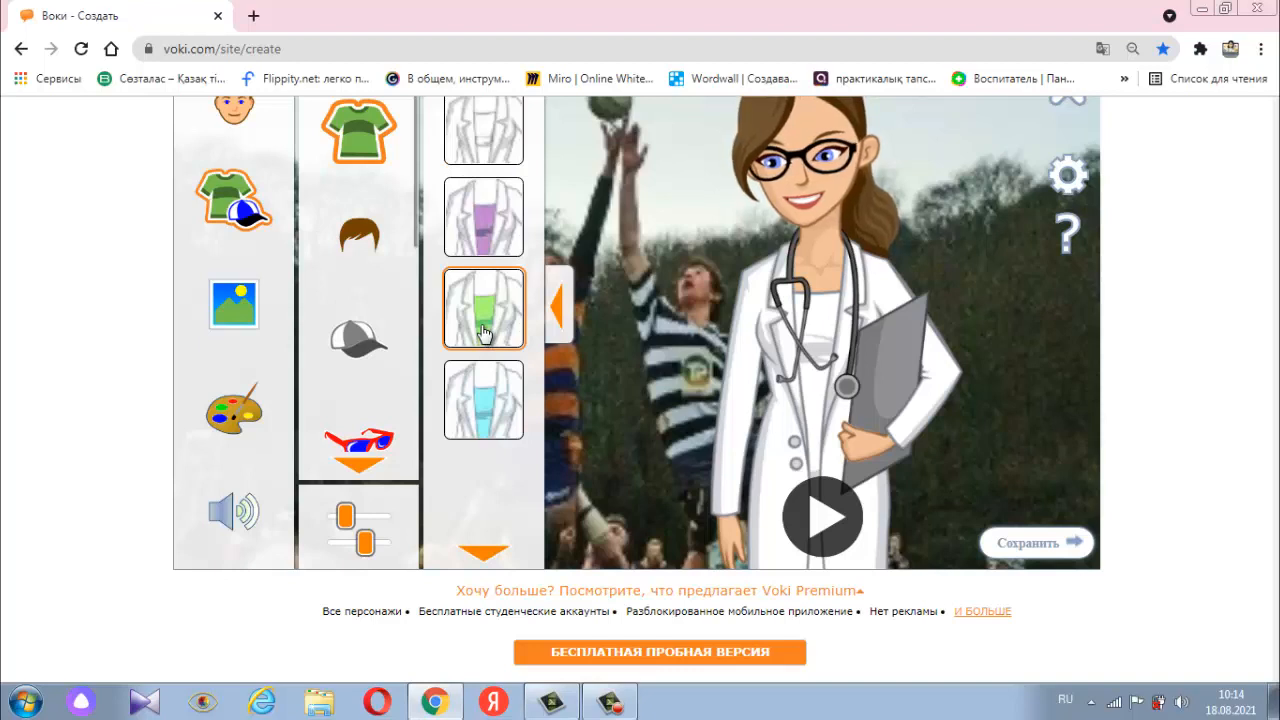
scroll(483, 335, "up", 1)
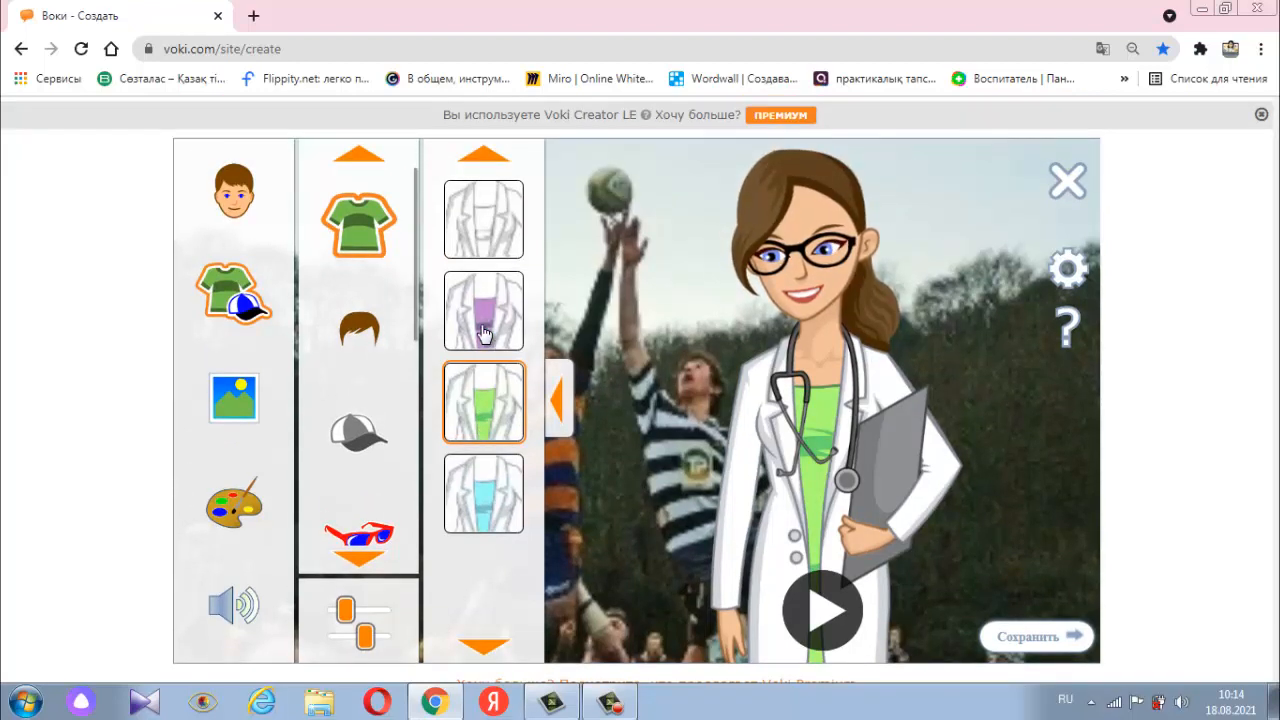
- Examine the hairstyle, glasses and other accessory options available for the doctor avatar
left_click(364, 332)
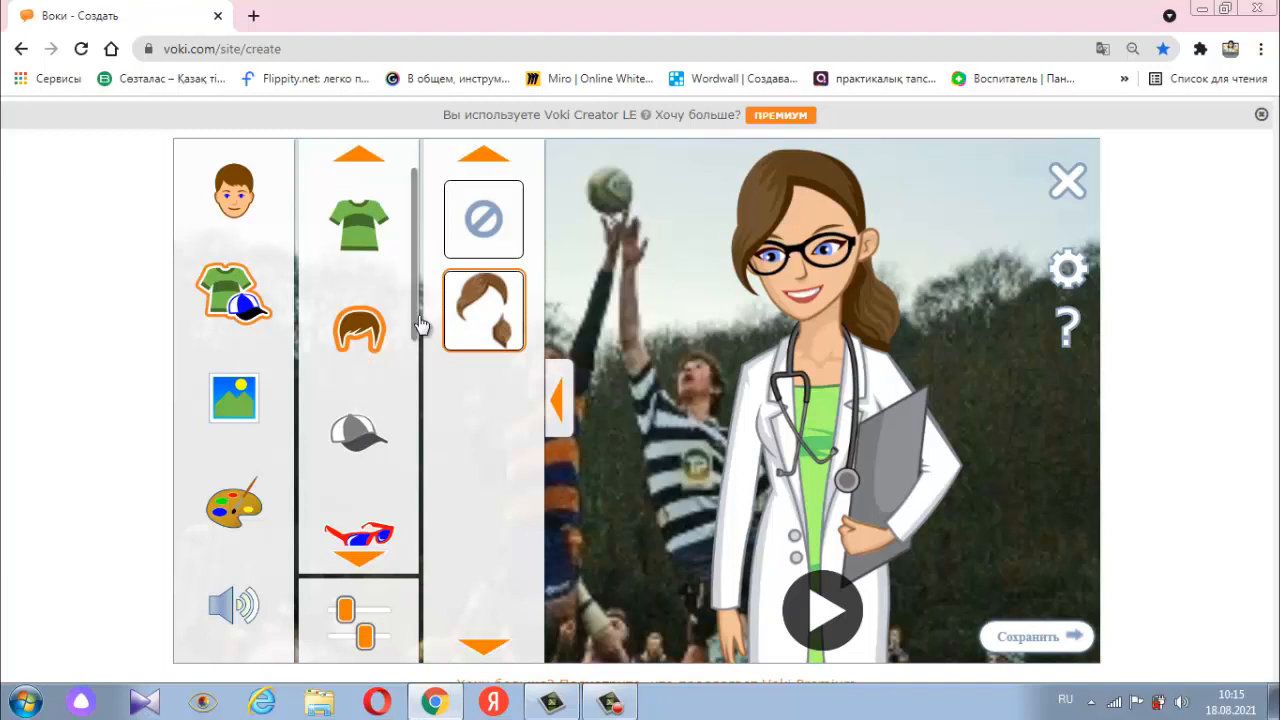
scroll(413, 380, "down", 2)
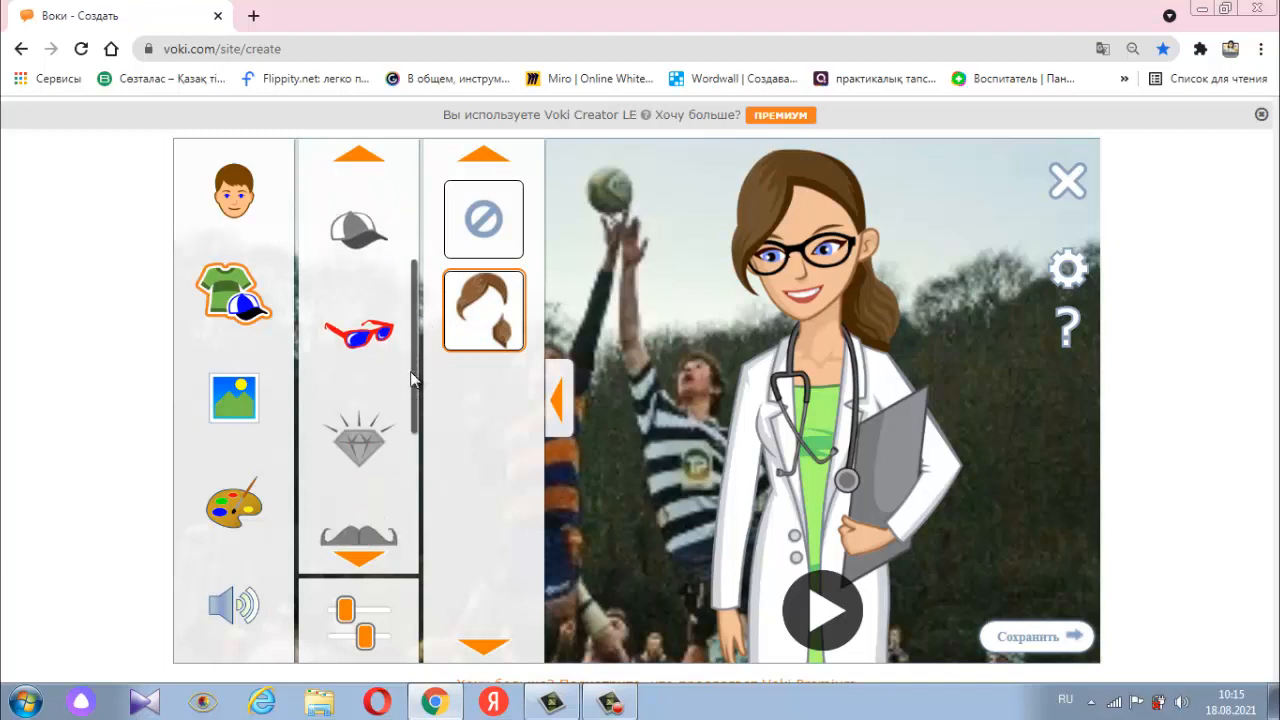
scroll(413, 380, "up", 3)
scroll(413, 380, "up", 2)
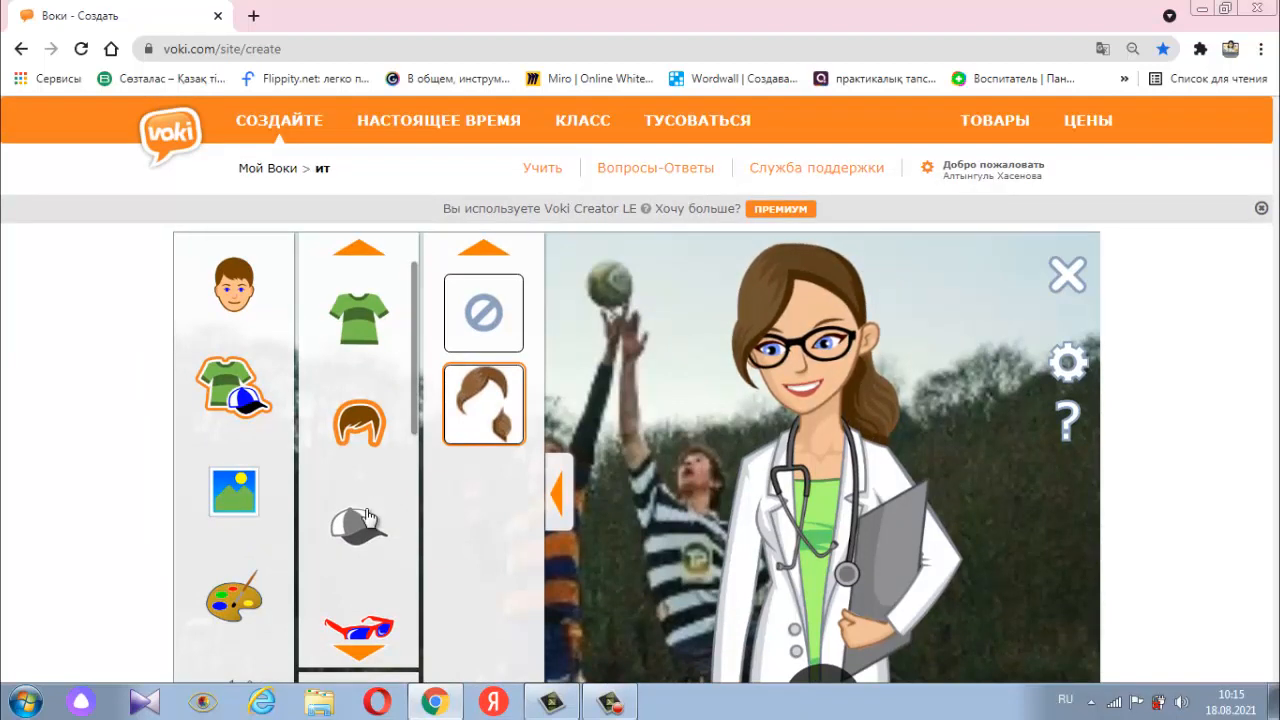
left_click(370, 632)
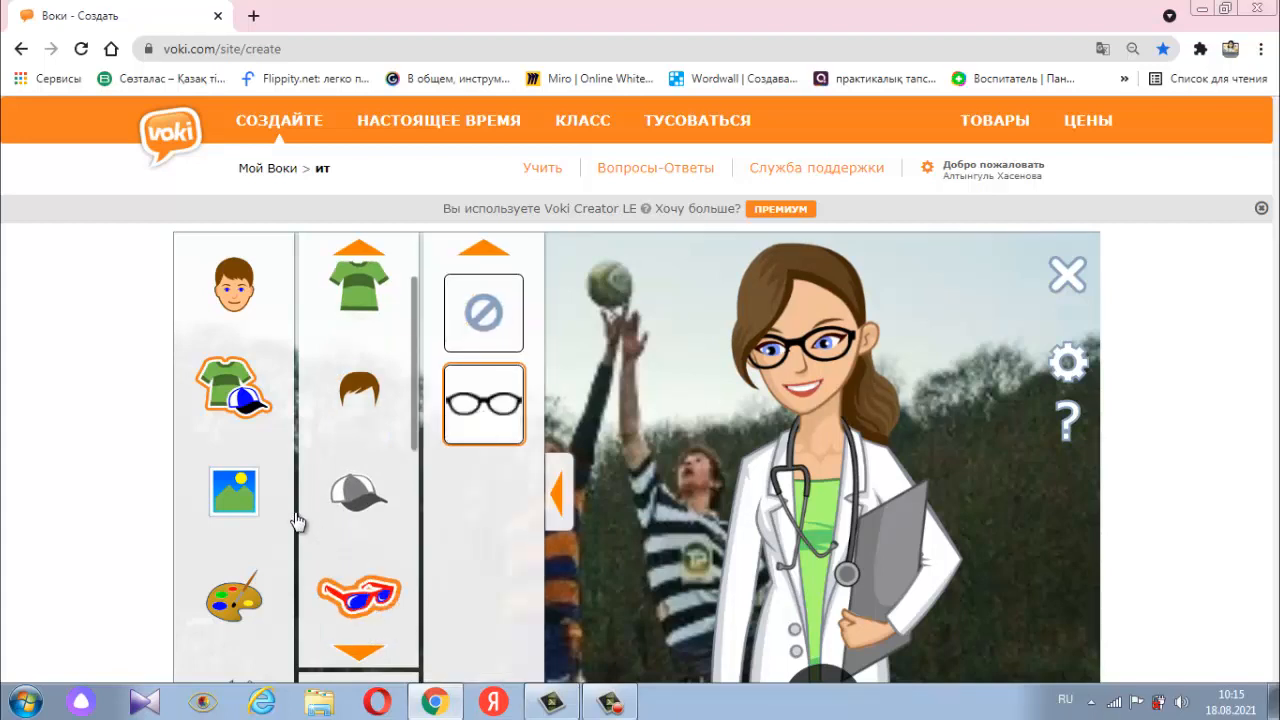
- Set the background to the teal science laboratory scene from the school collection
left_click(233, 505)
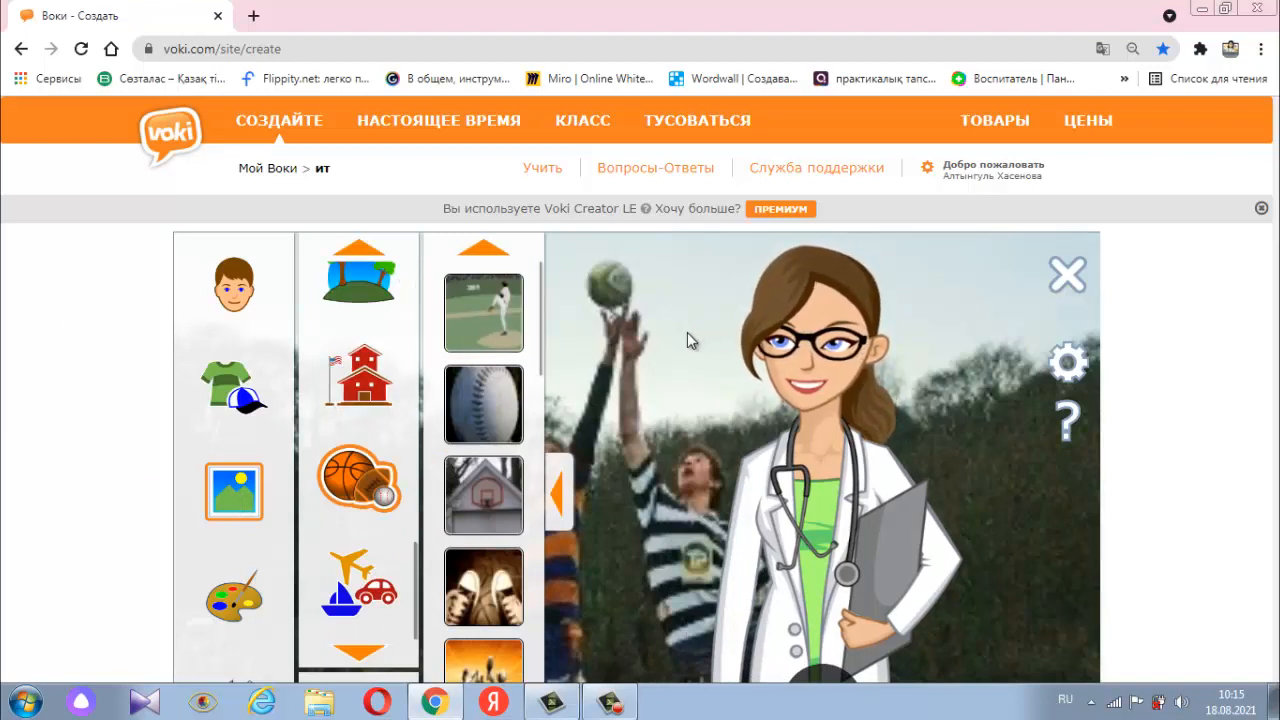
left_click(358, 402)
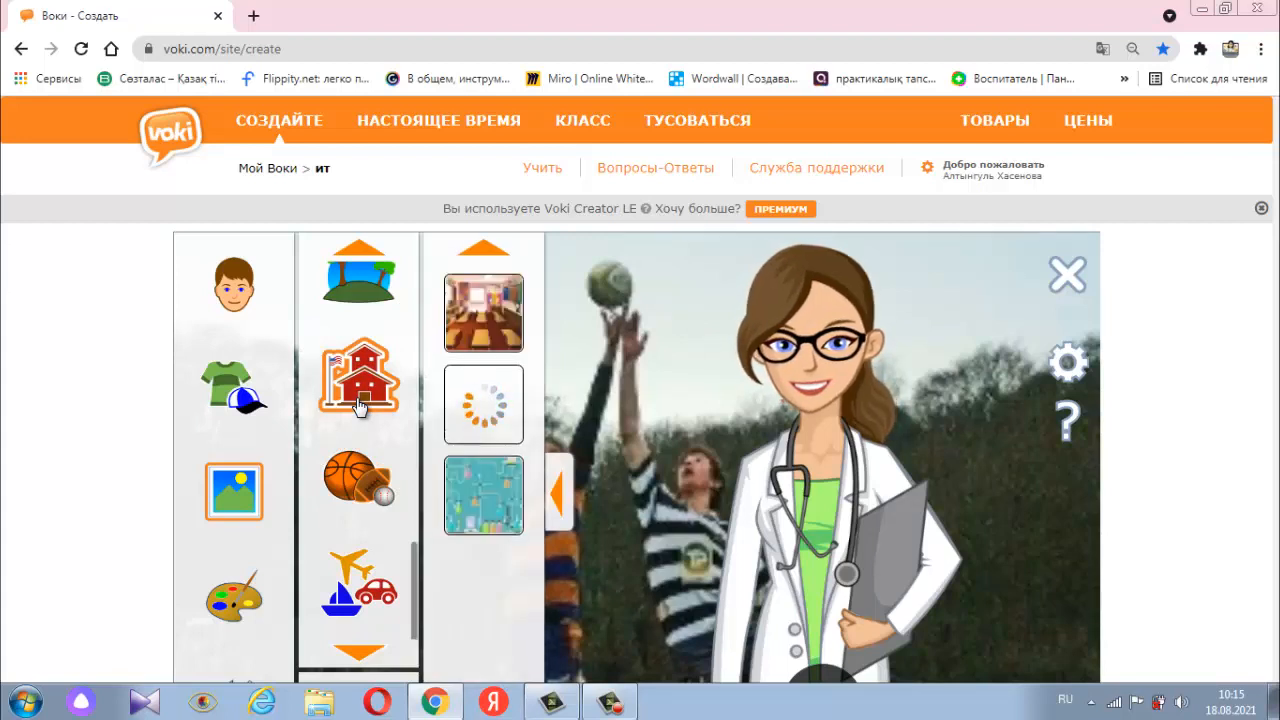
left_click(497, 507)
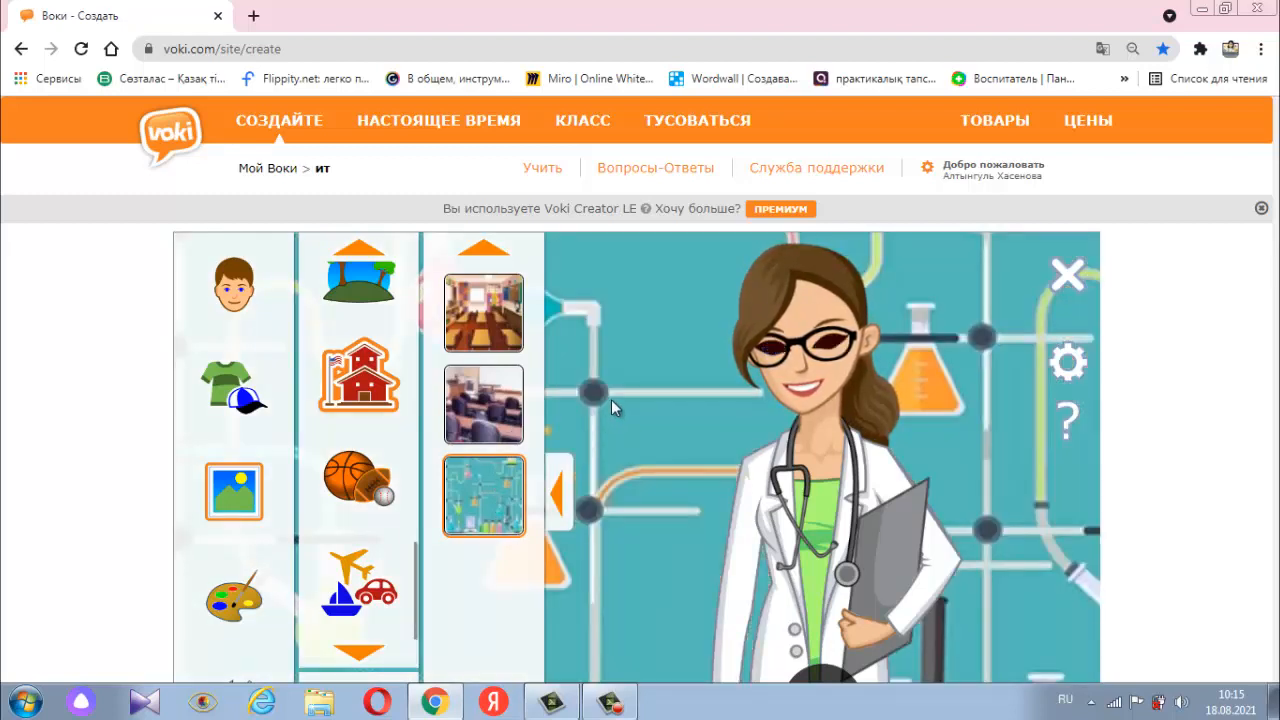
- Try the two classroom backgrounds behind the doctor, and restore the teal laboratory scene
left_click(508, 400)
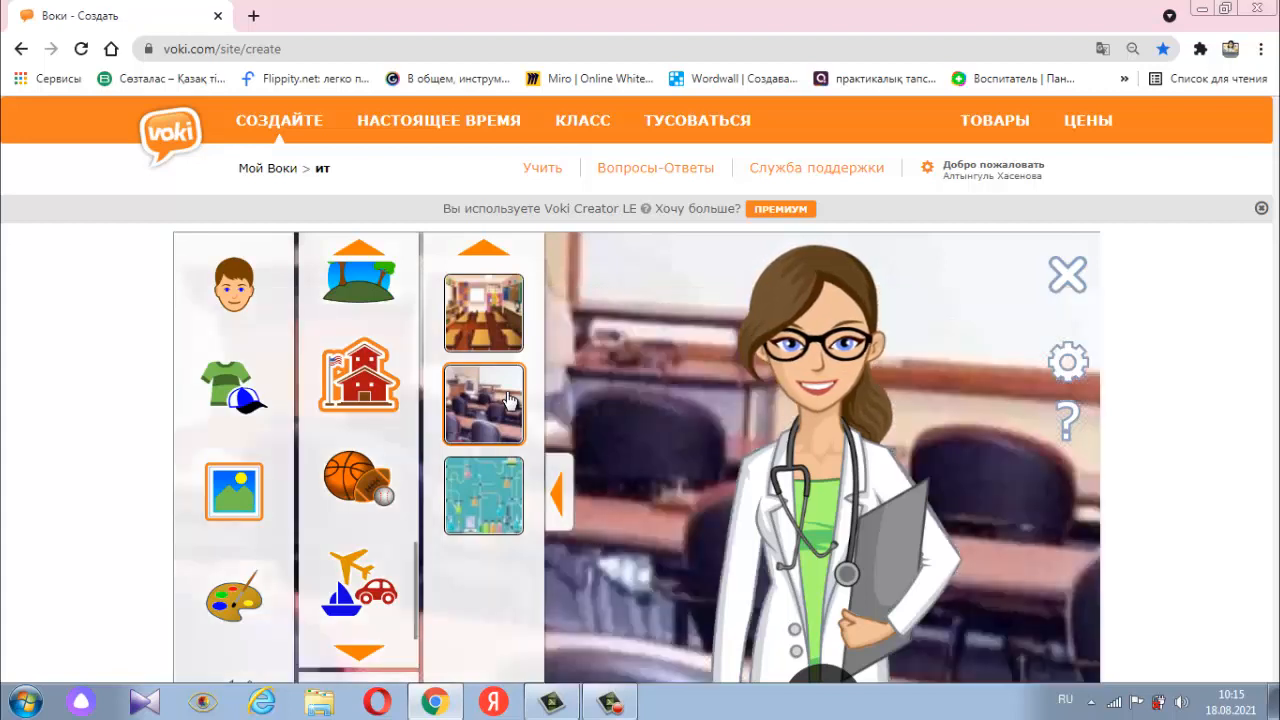
left_click(508, 295)
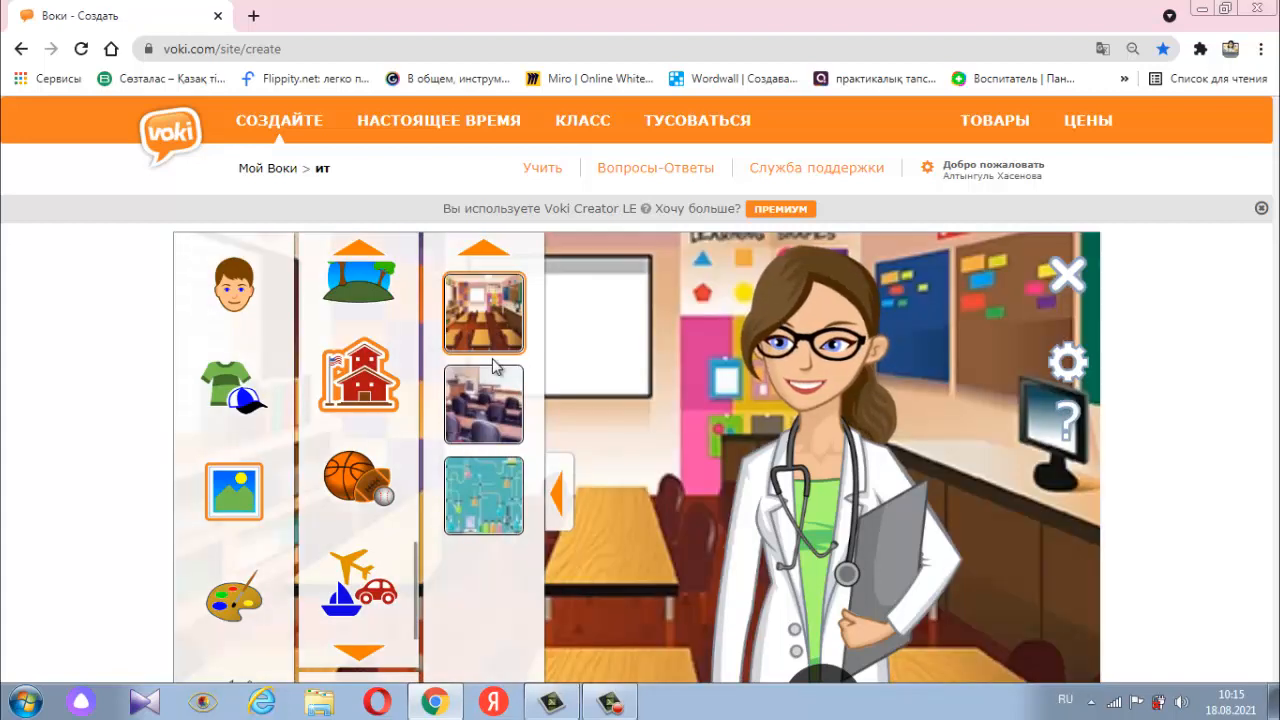
scroll(493, 368, "down", 1)
scroll(492, 366, "down", 3)
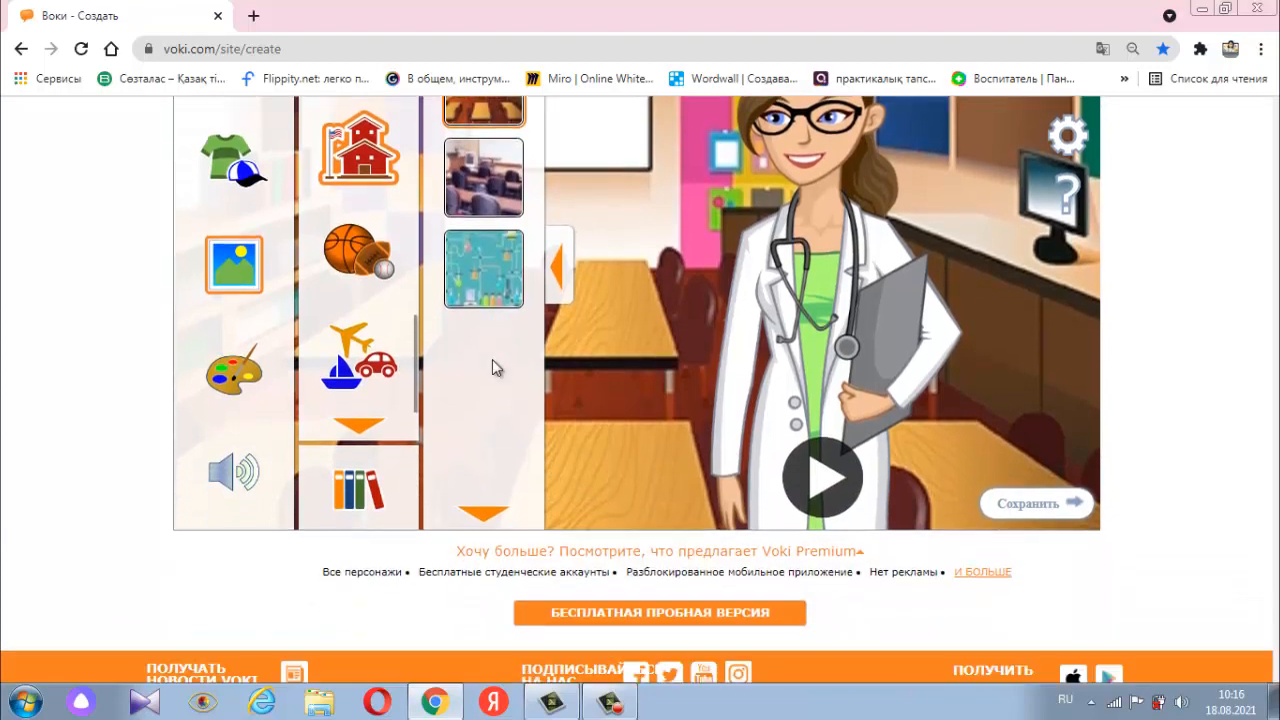
scroll(492, 366, "up", 3)
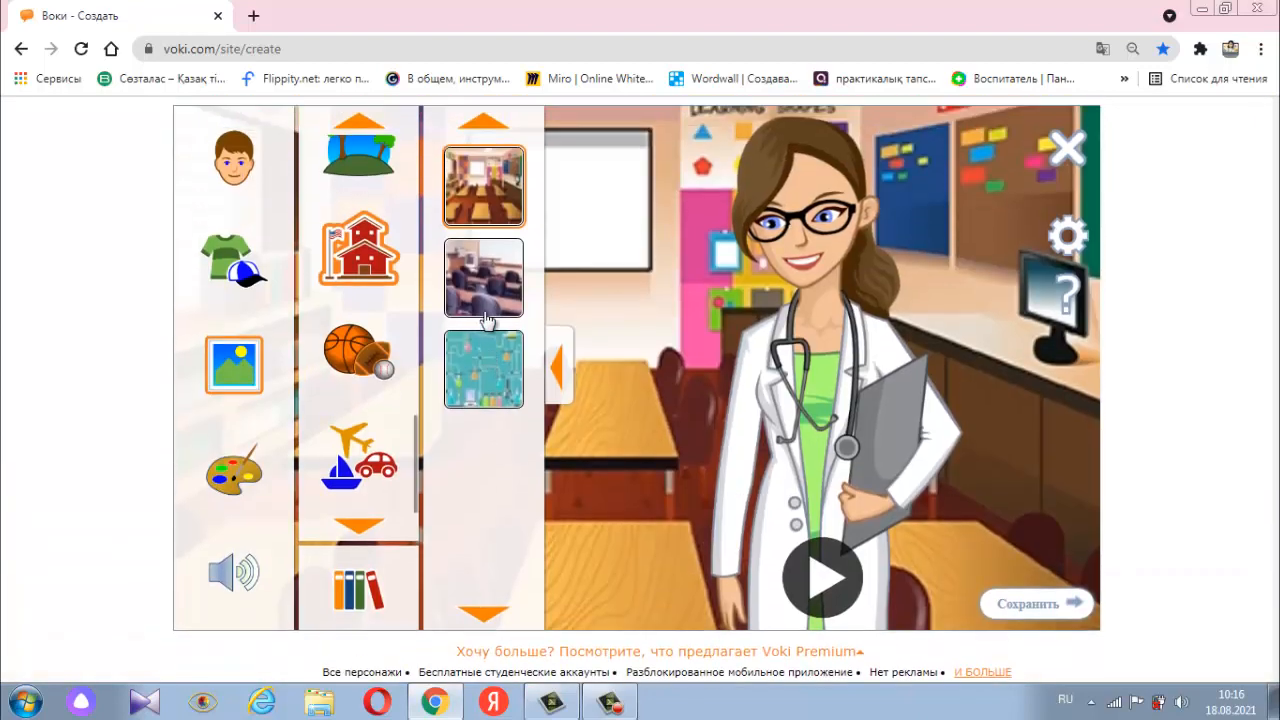
left_click(502, 378)
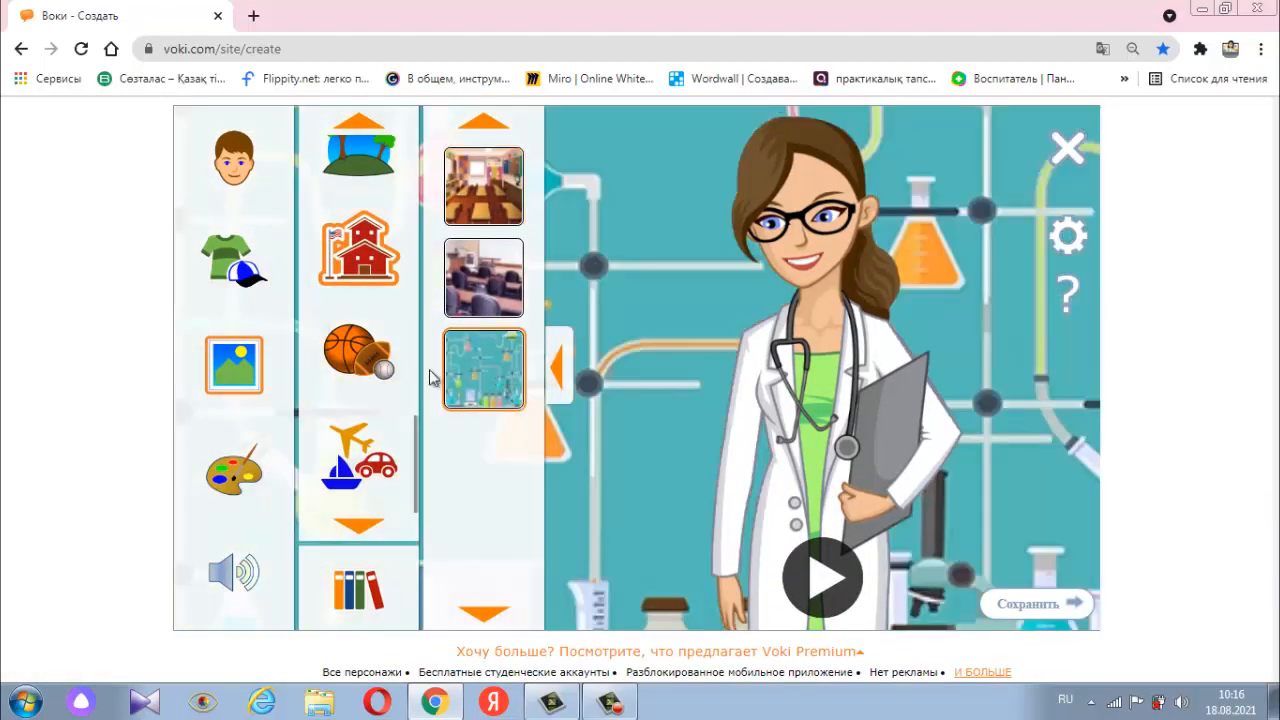
- Look through the Travel collection of background images
left_click(370, 443)
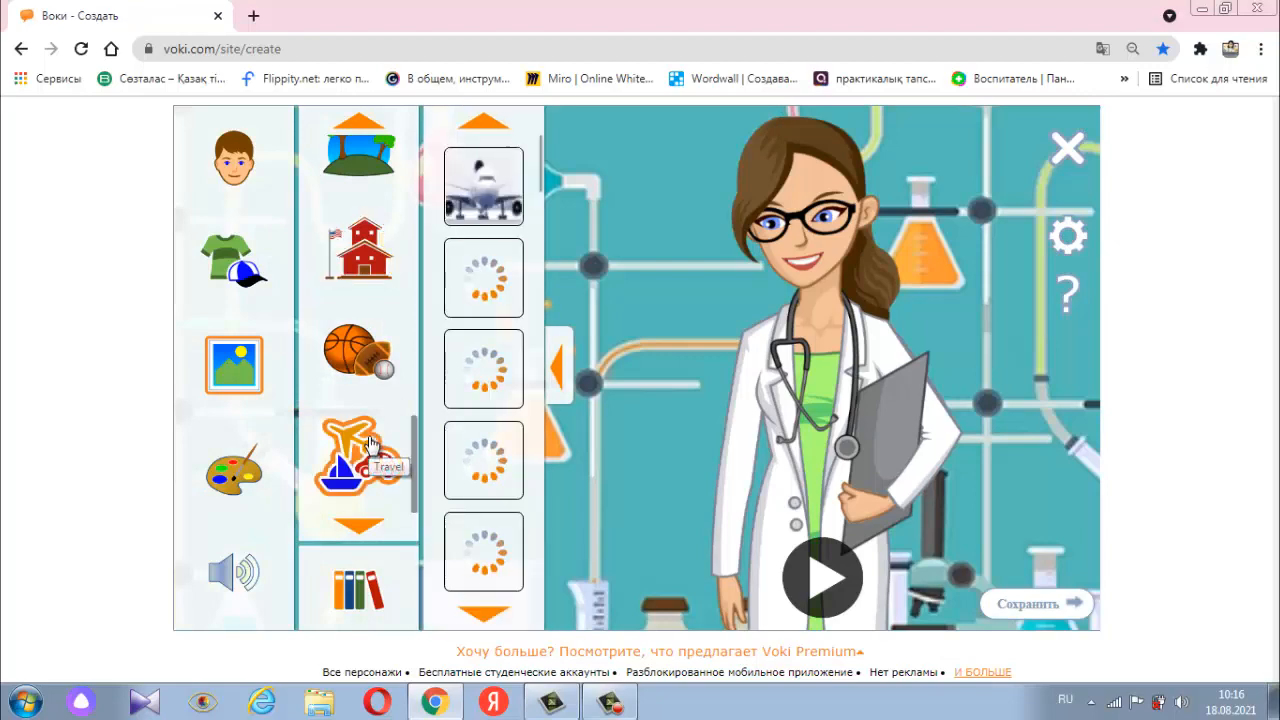
scroll(435, 388, "down", 2)
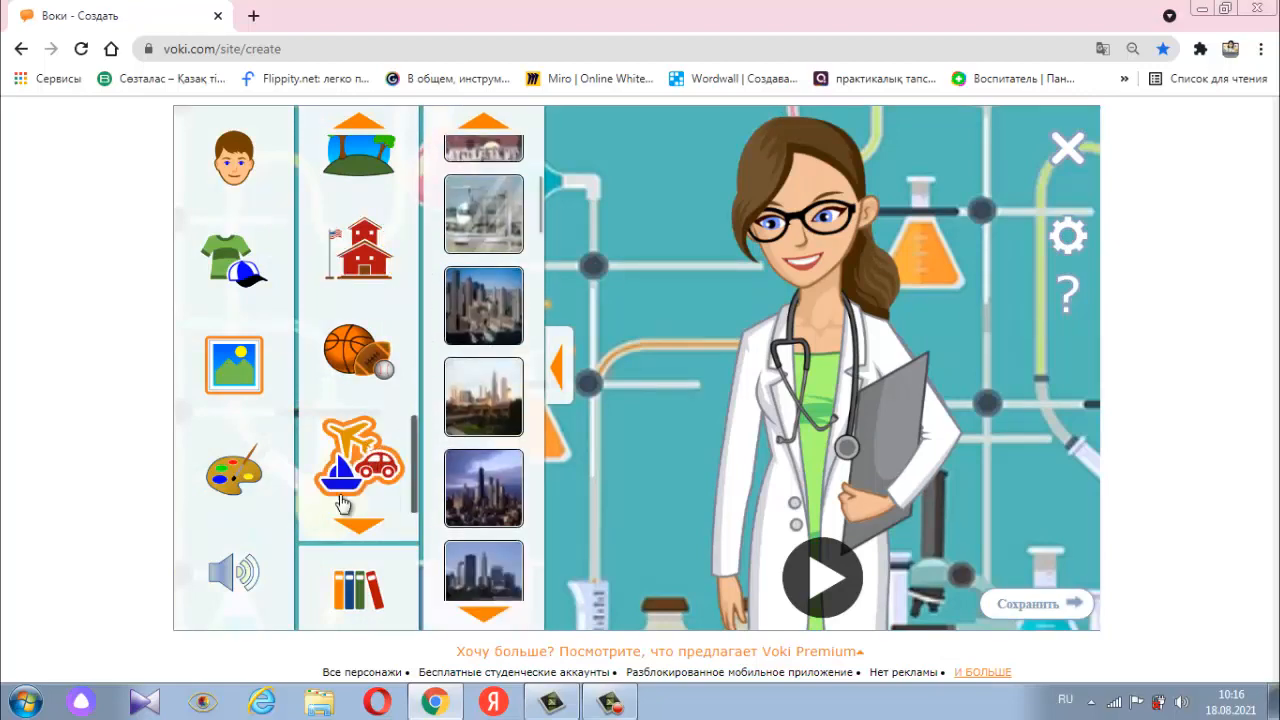
scroll(380, 400, "down", 3)
scroll(381, 370, "up", 2)
scroll(381, 343, "up", 1)
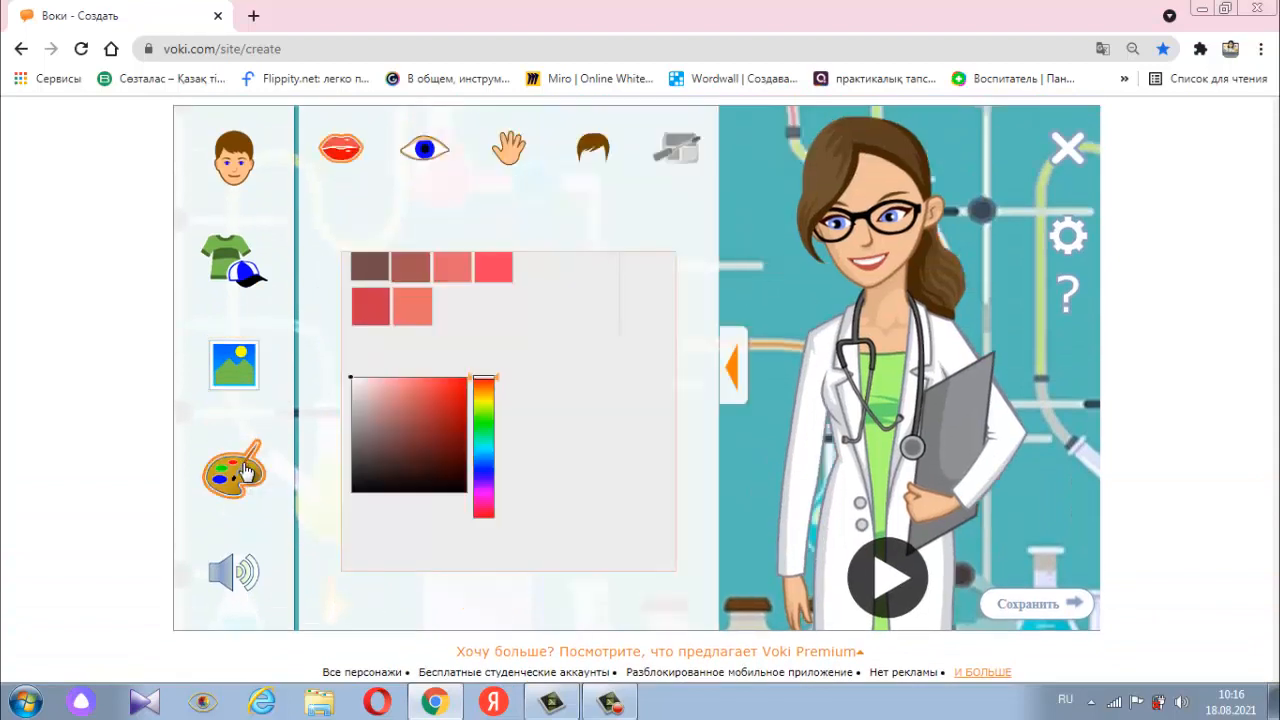
- Set the doctor's lip color to the coral swatch and her eye color to dark maroon #300005
left_click(246, 472)
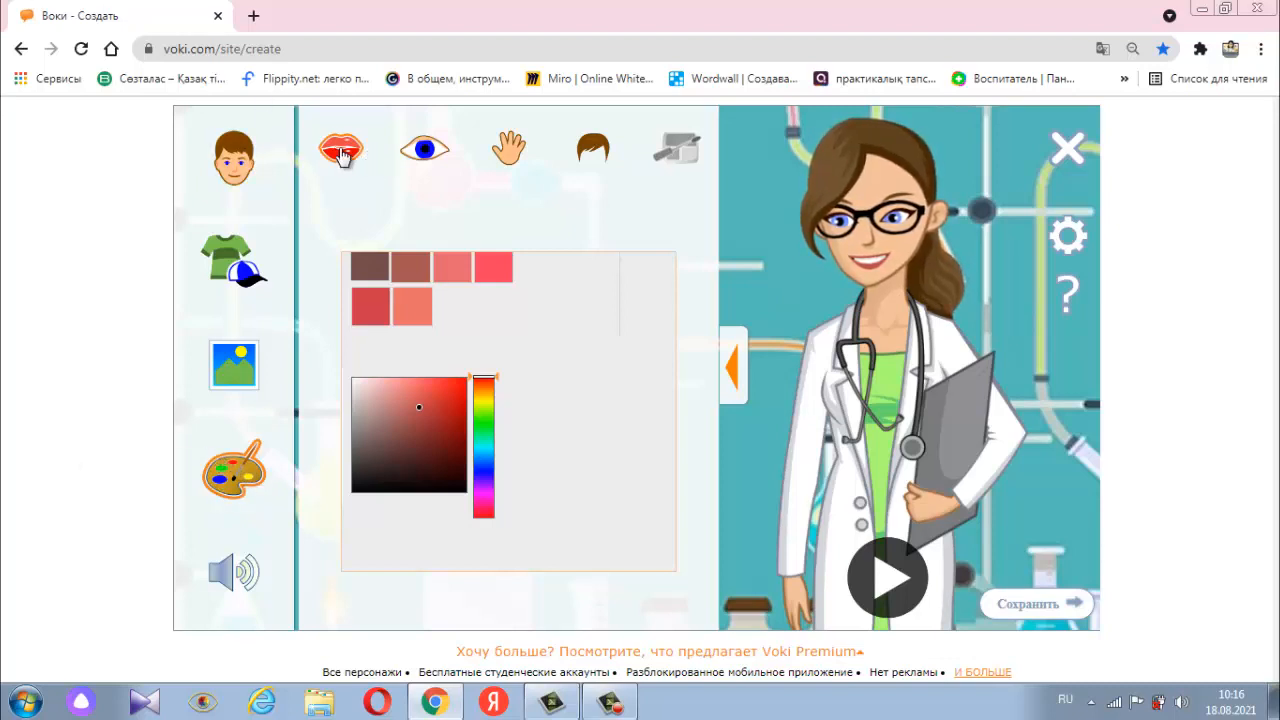
left_click(421, 320)
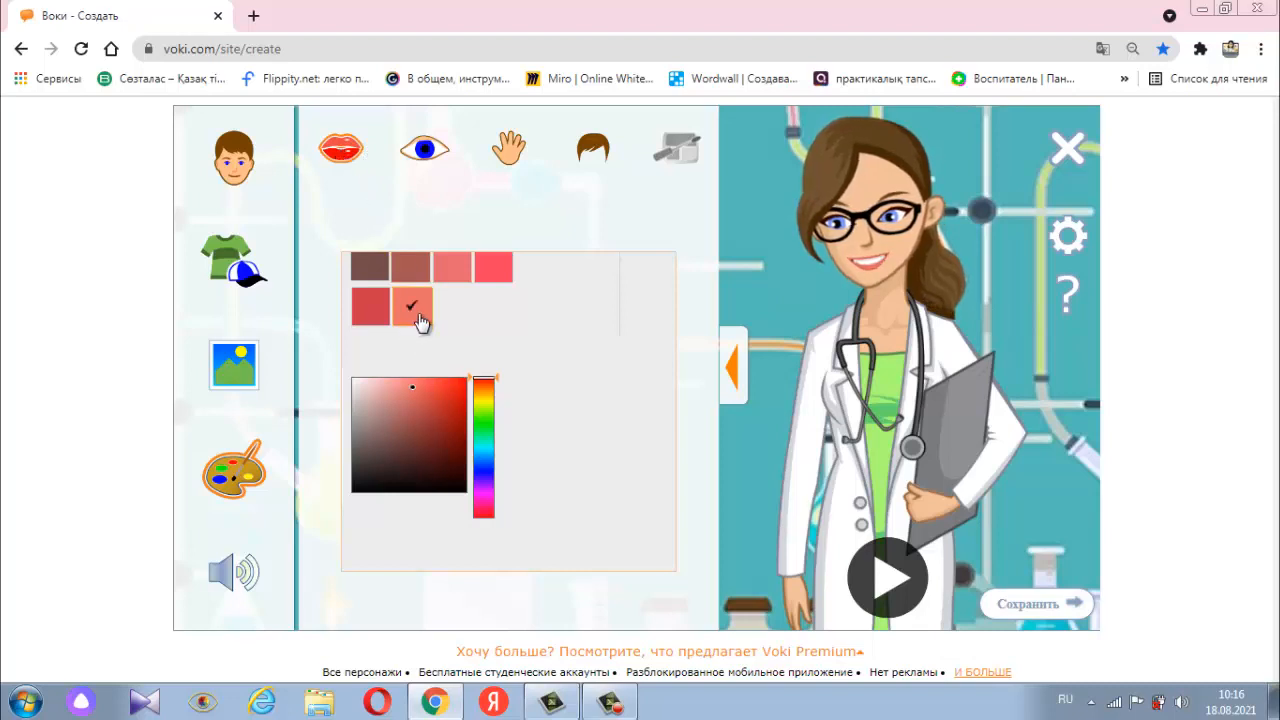
left_click(430, 160)
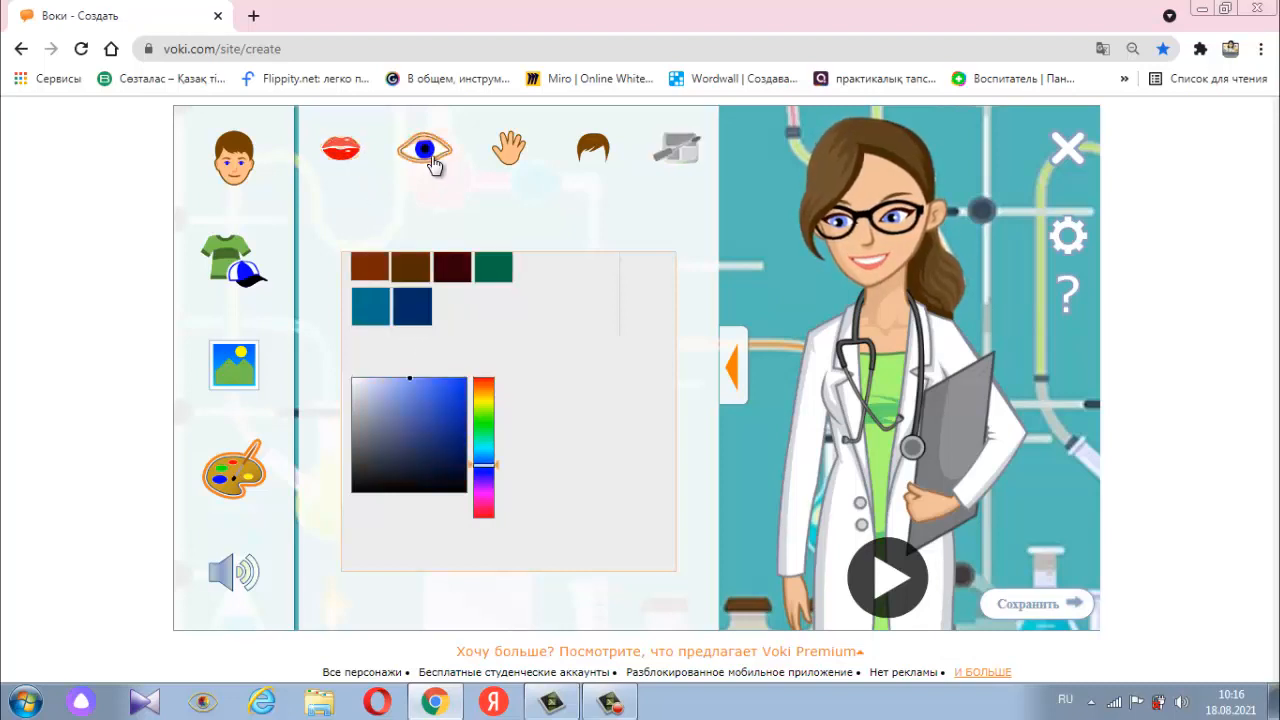
left_click(449, 274)
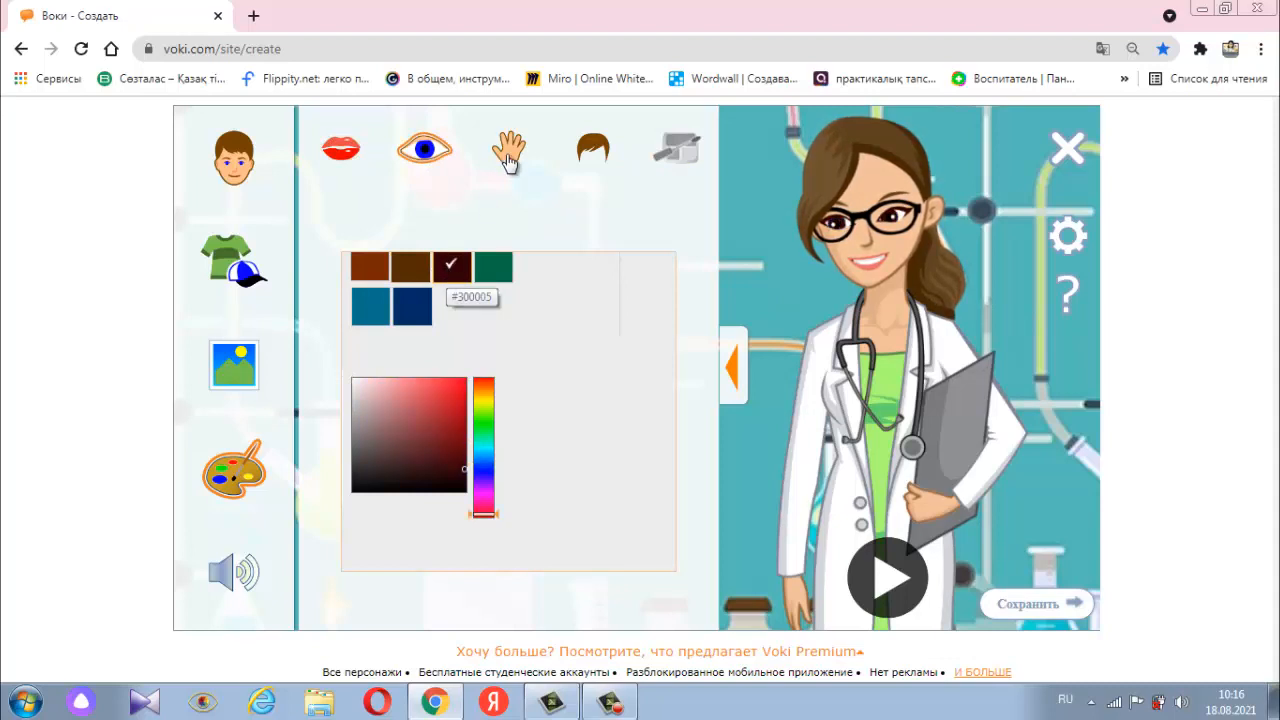
- Give the doctor's skin a light peach tone, fine-tune its shade, and show the hair color choices
left_click(510, 148)
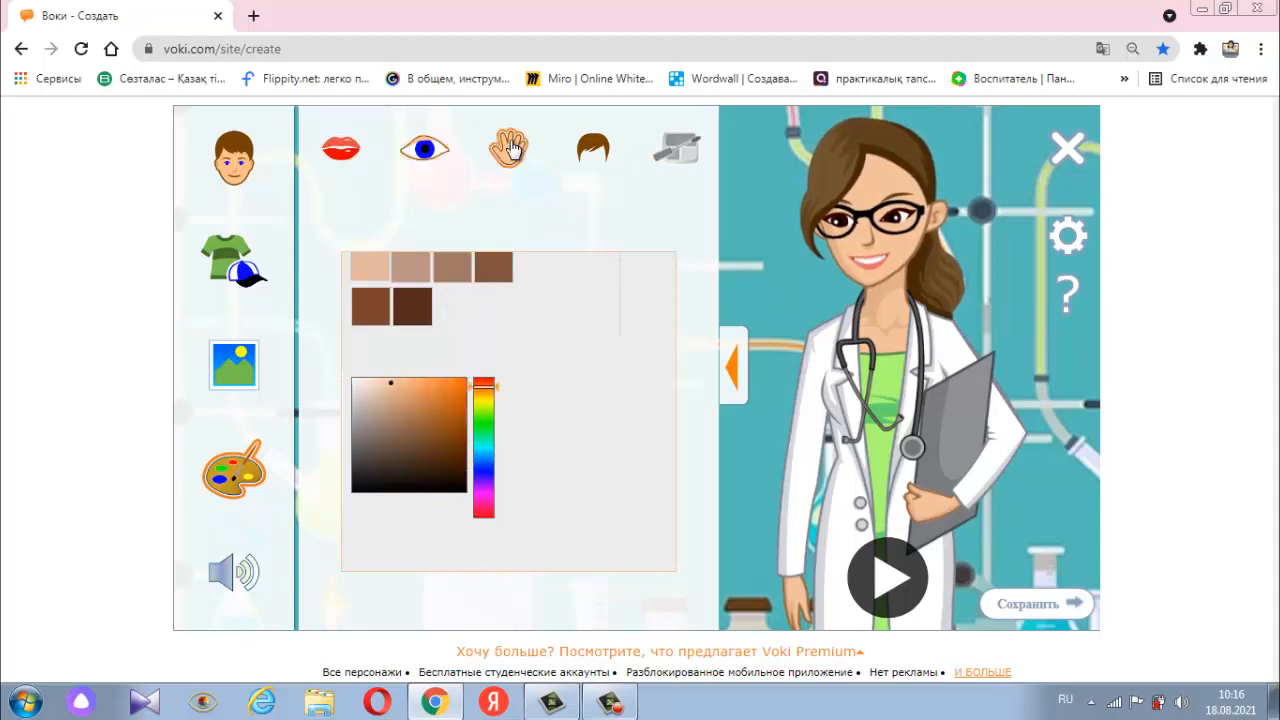
left_click(383, 275)
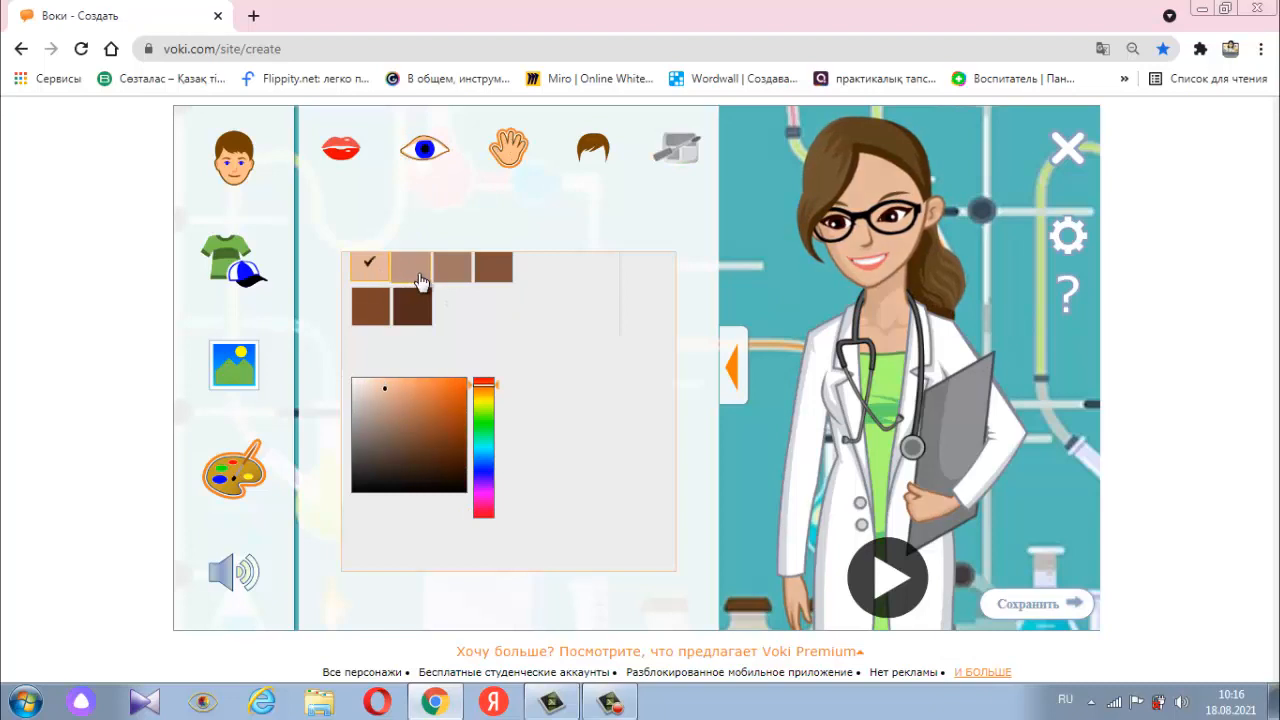
mouse_move(385, 391)
left_mouse_down()
mouse_move(372, 388)
mouse_move(381, 383)
mouse_move(391, 458)
mouse_move(368, 410)
mouse_move(398, 396)
mouse_move(390, 380)
left_mouse_up()
left_click(593, 148)
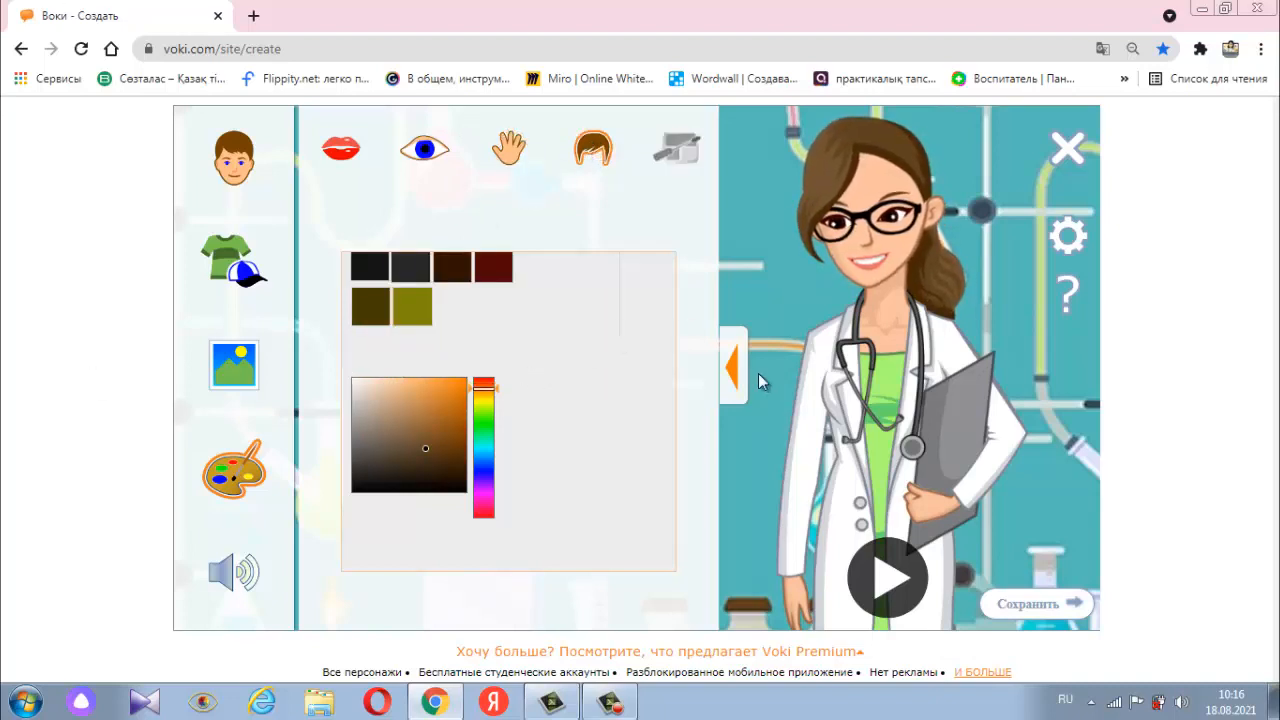
- Open the character's voice options with the text-to-speech entry area
scroll(271, 429, "down", 1)
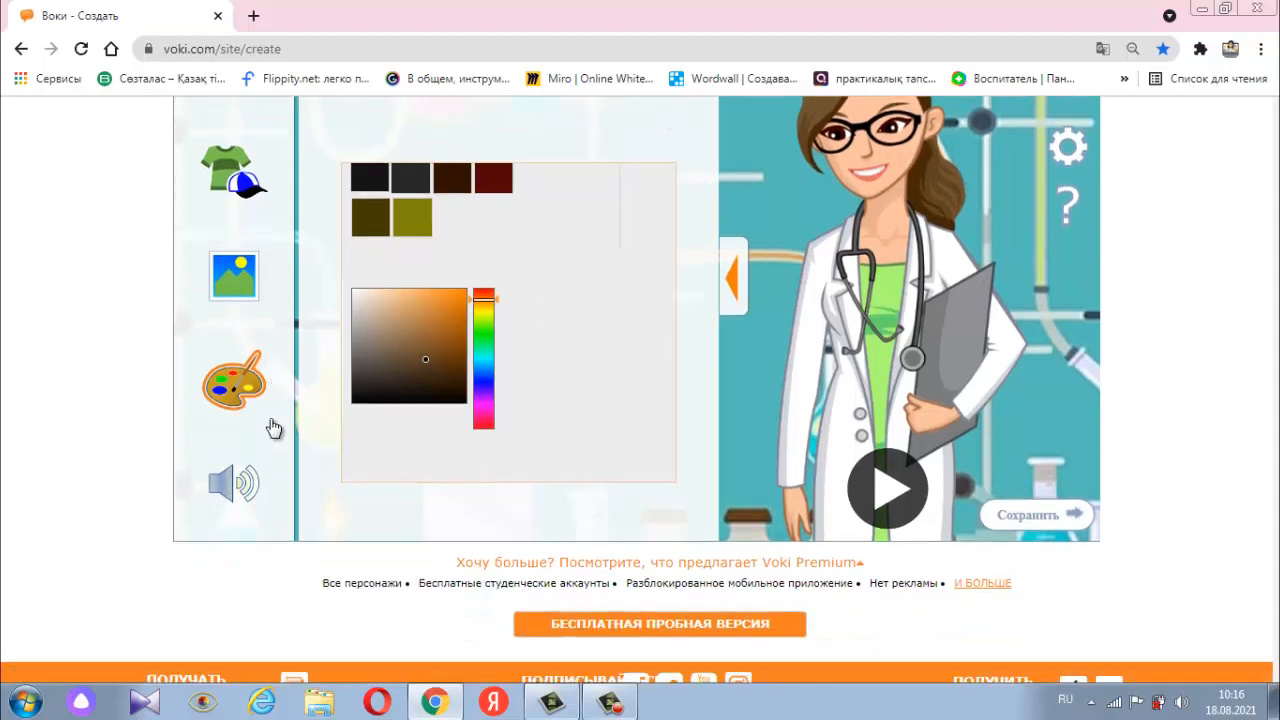
left_click(232, 487)
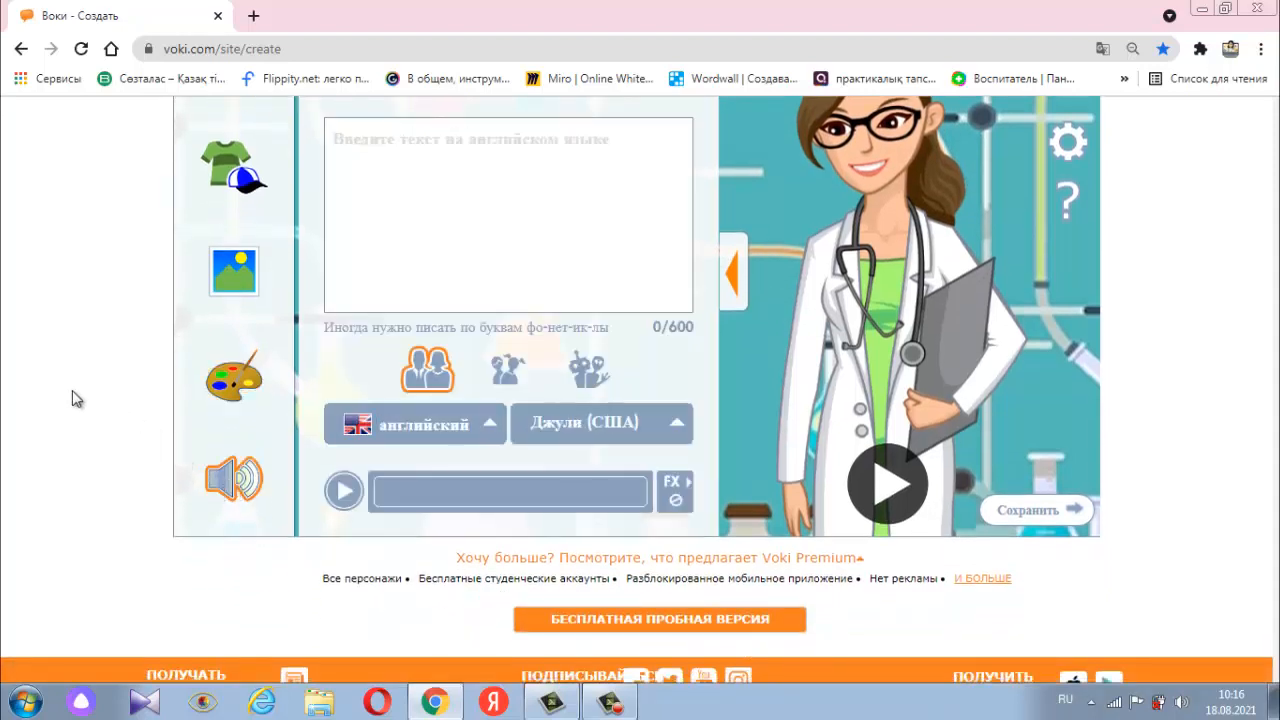
scroll(534, 360, "up", 2)
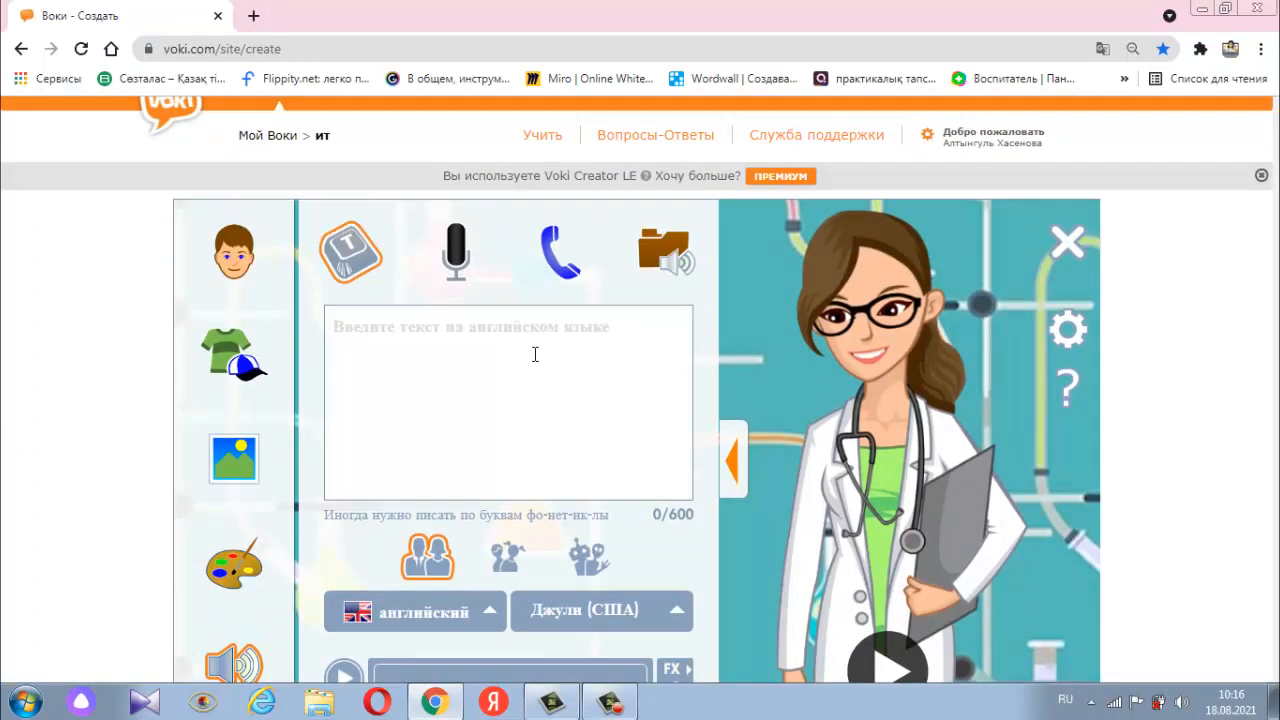
- Try entering the text "ап" for the character's speech, and clear it again
left_click(390, 354)
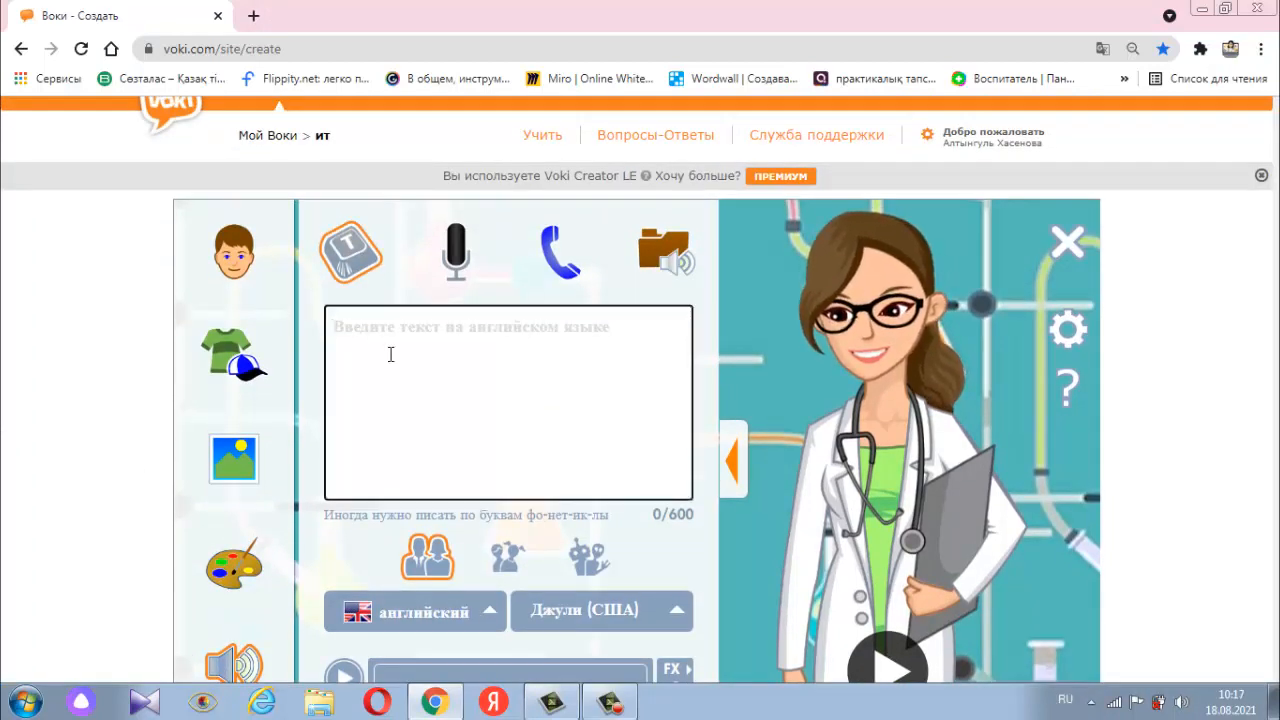
type("a")
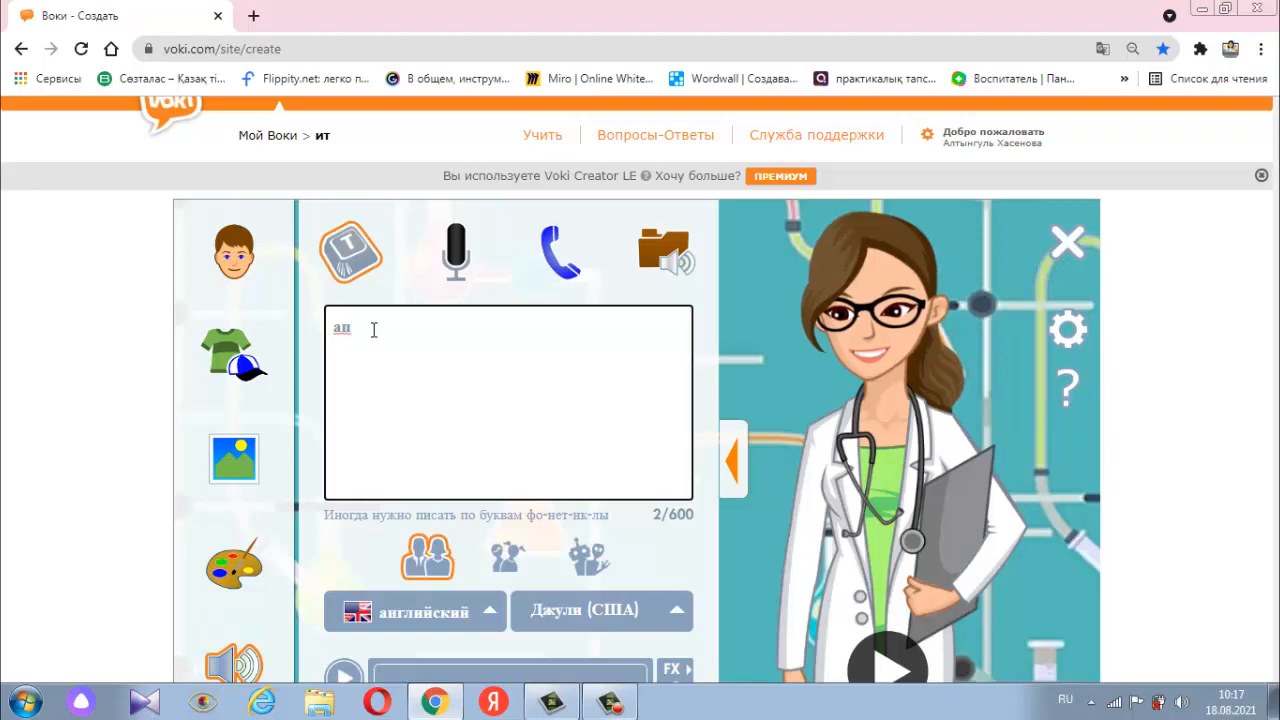
key("BackSpace")
key("BackSpace")
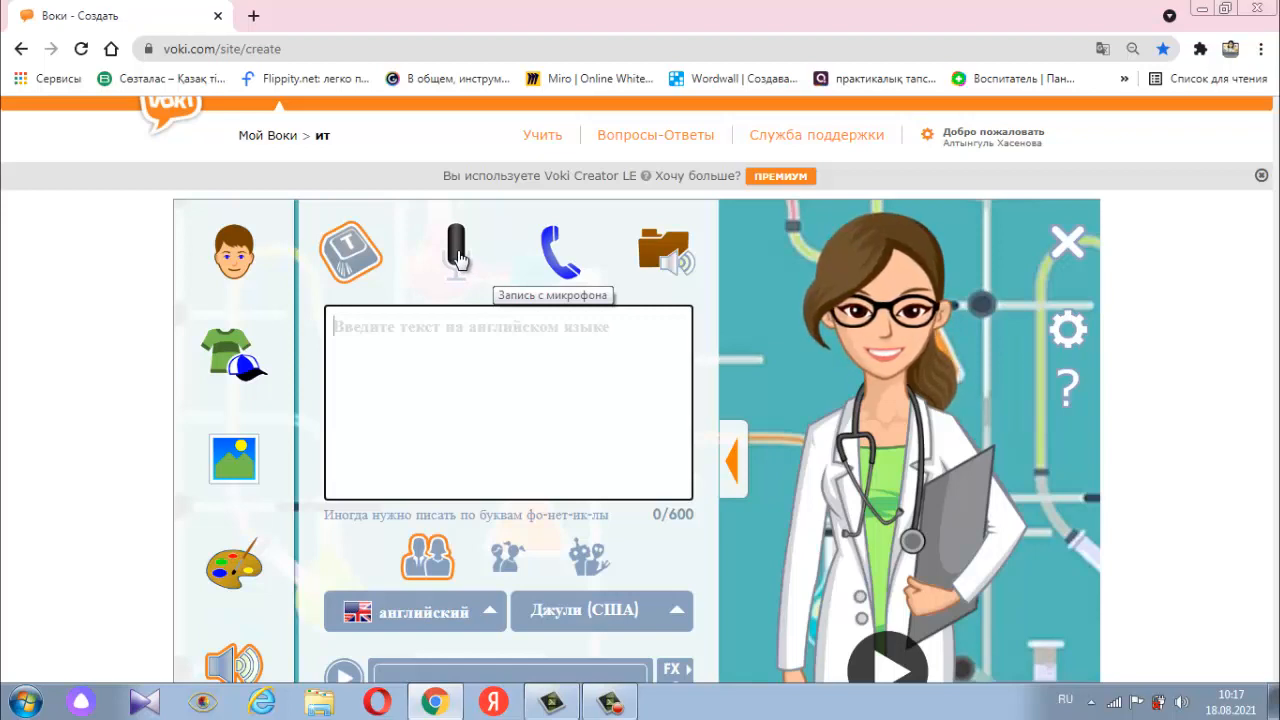
- Record a spoken message for the character with the microphone, and collapse the voice options
left_click(458, 258)
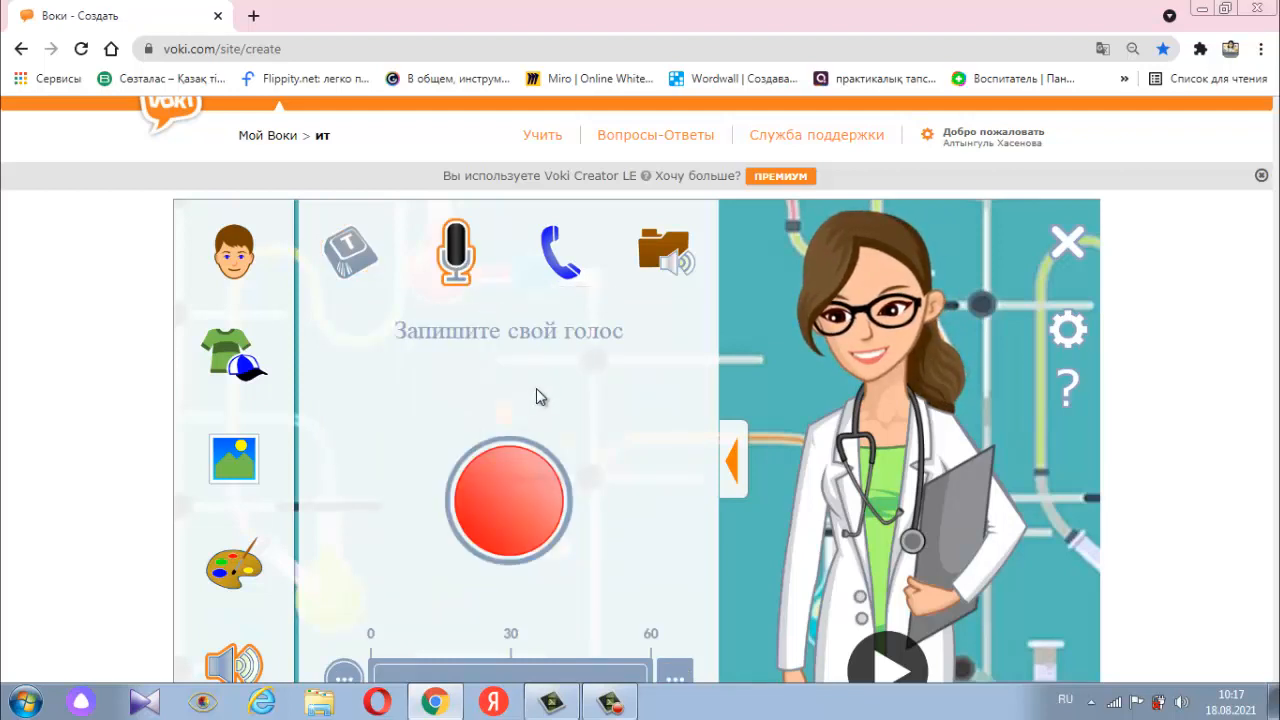
scroll(536, 388, "down", 1)
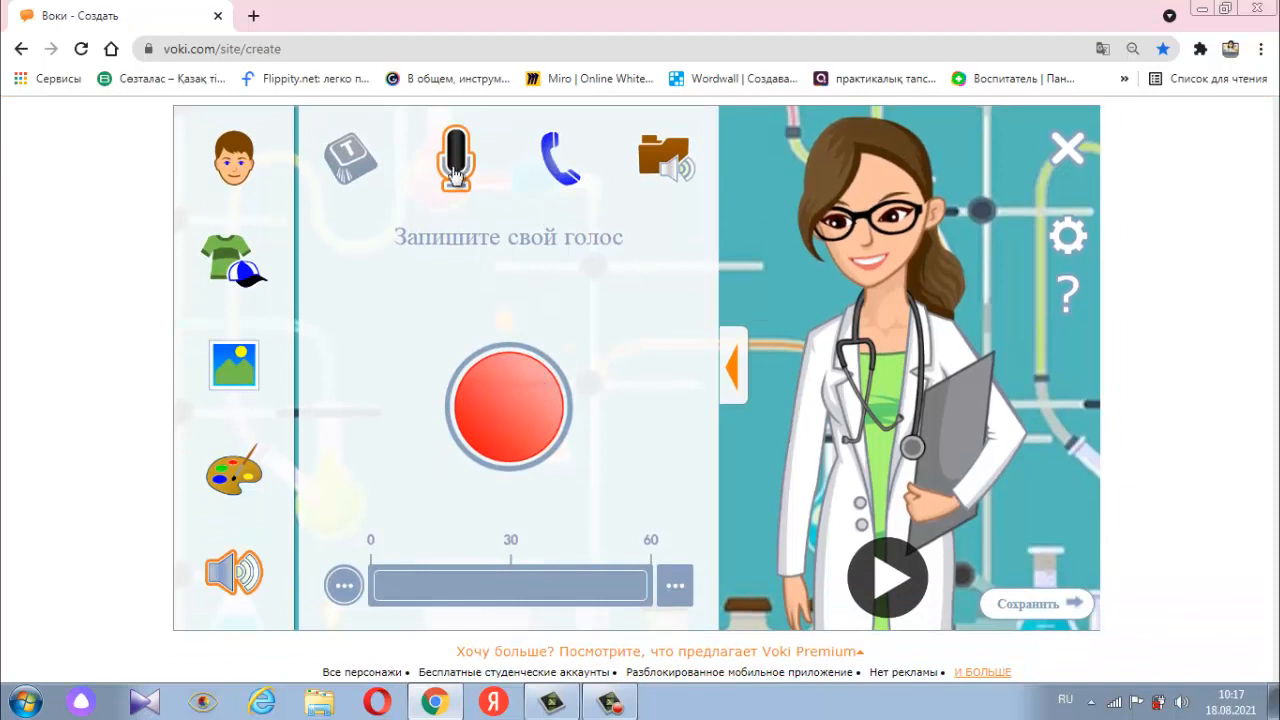
left_click(505, 399)
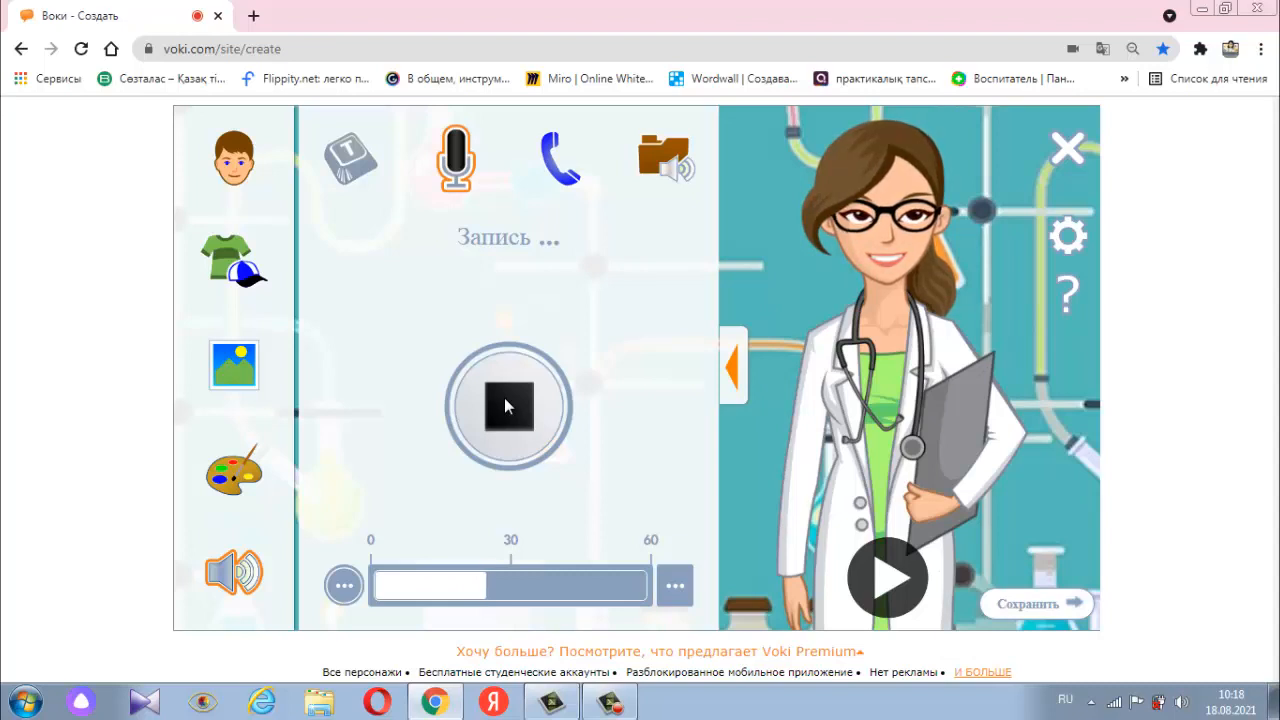
left_click(506, 405)
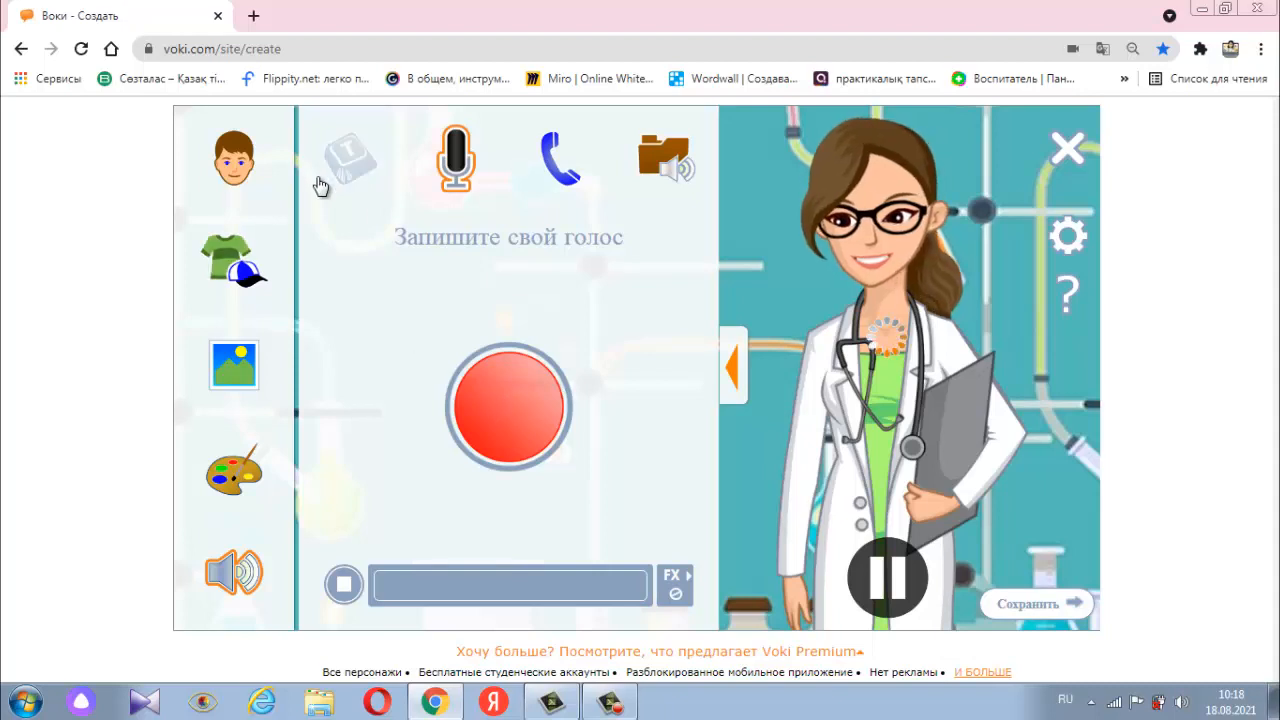
left_click(737, 372)
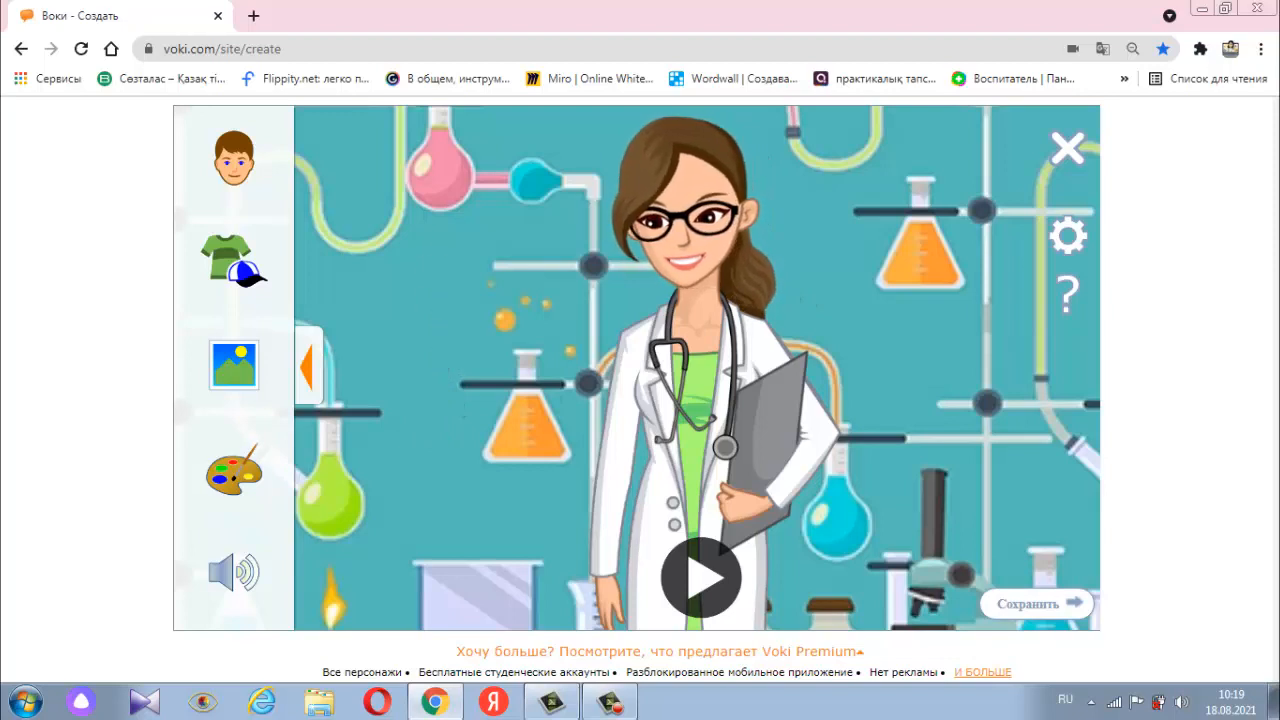
- Save the Voki character and open the options for sharing it by URL
left_click(1047, 607)
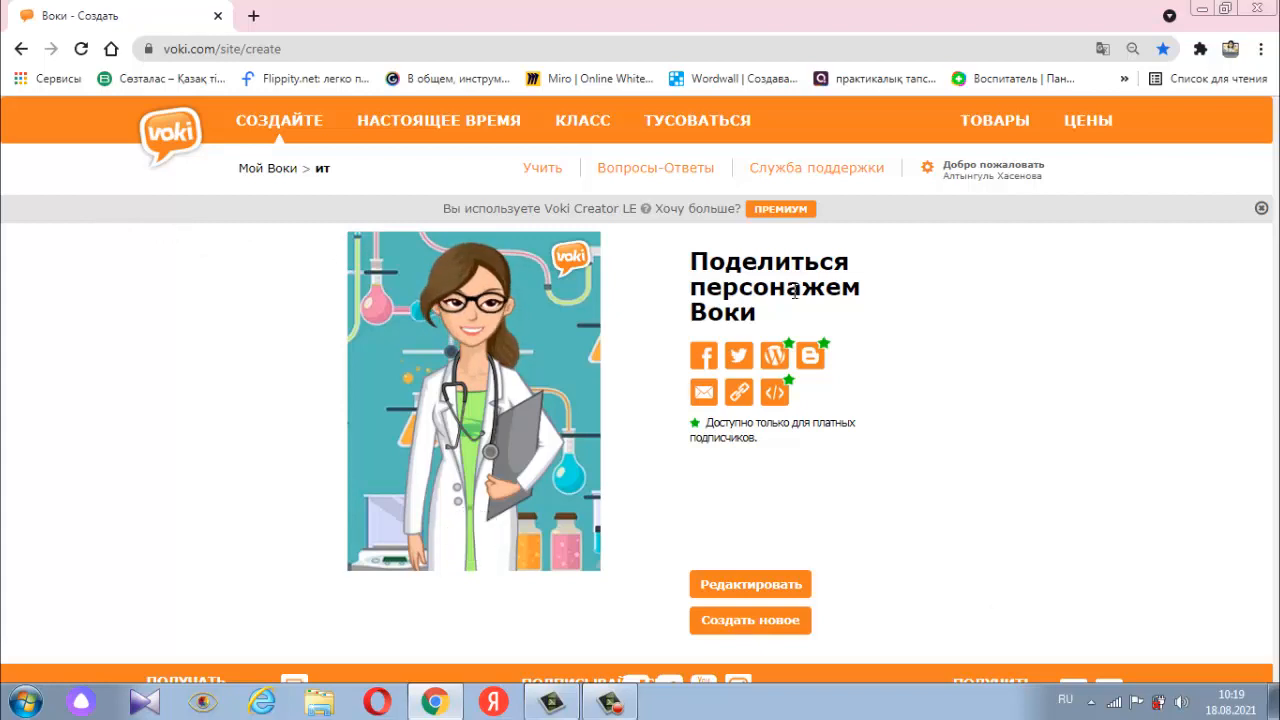
left_click(742, 394)
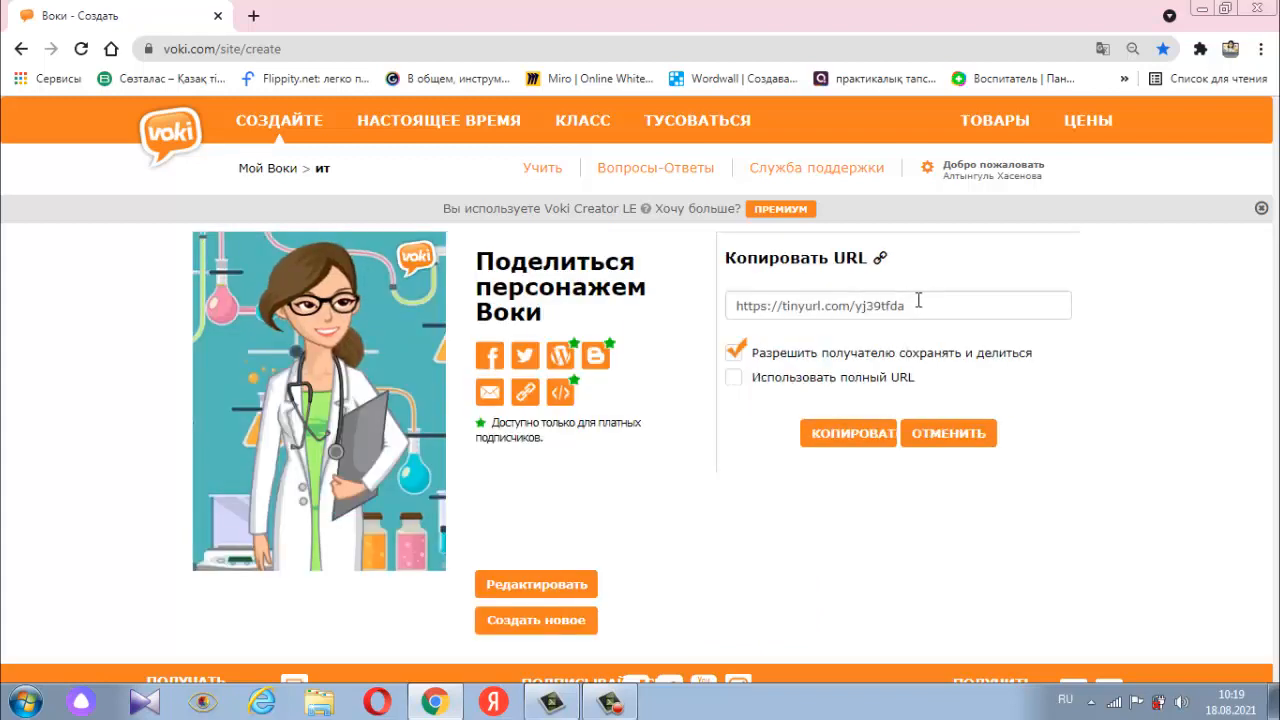
- Copy the character's share URL, open it in a new browser tab and play the character's spoken message there
left_click(876, 438)
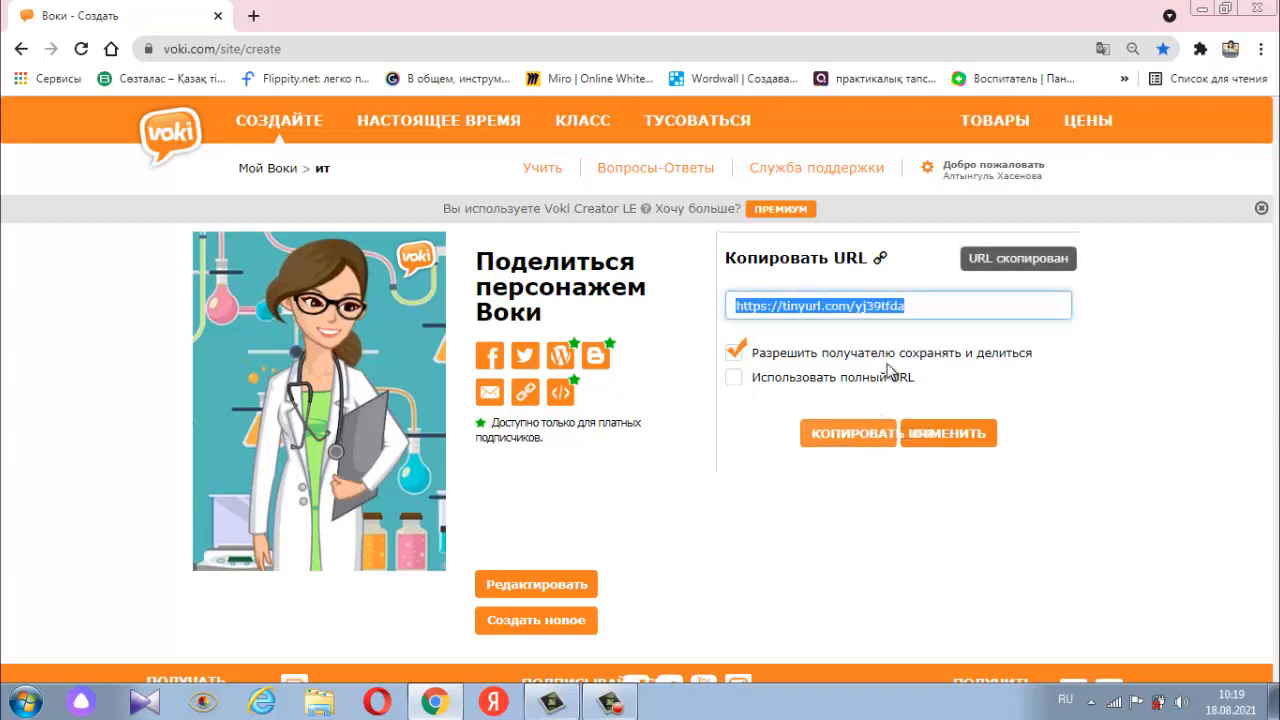
left_click(253, 15)
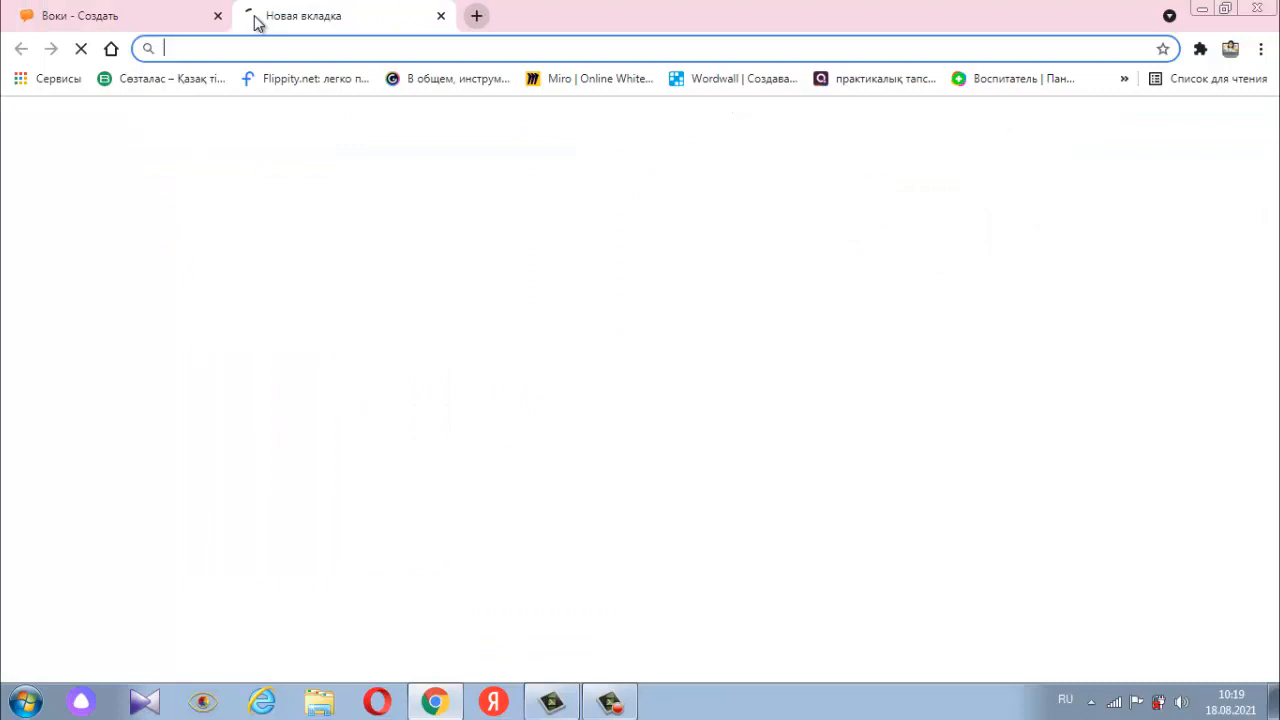
right_click(295, 52)
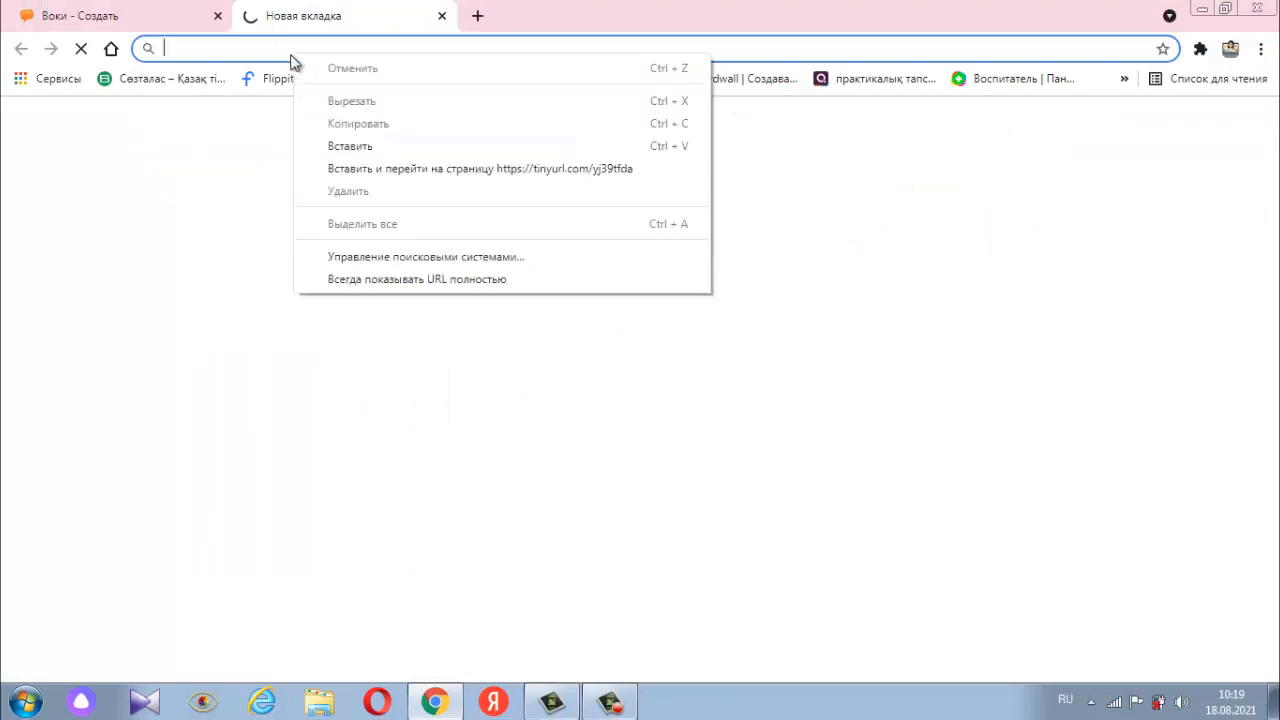
left_click(338, 143)
key("Return")
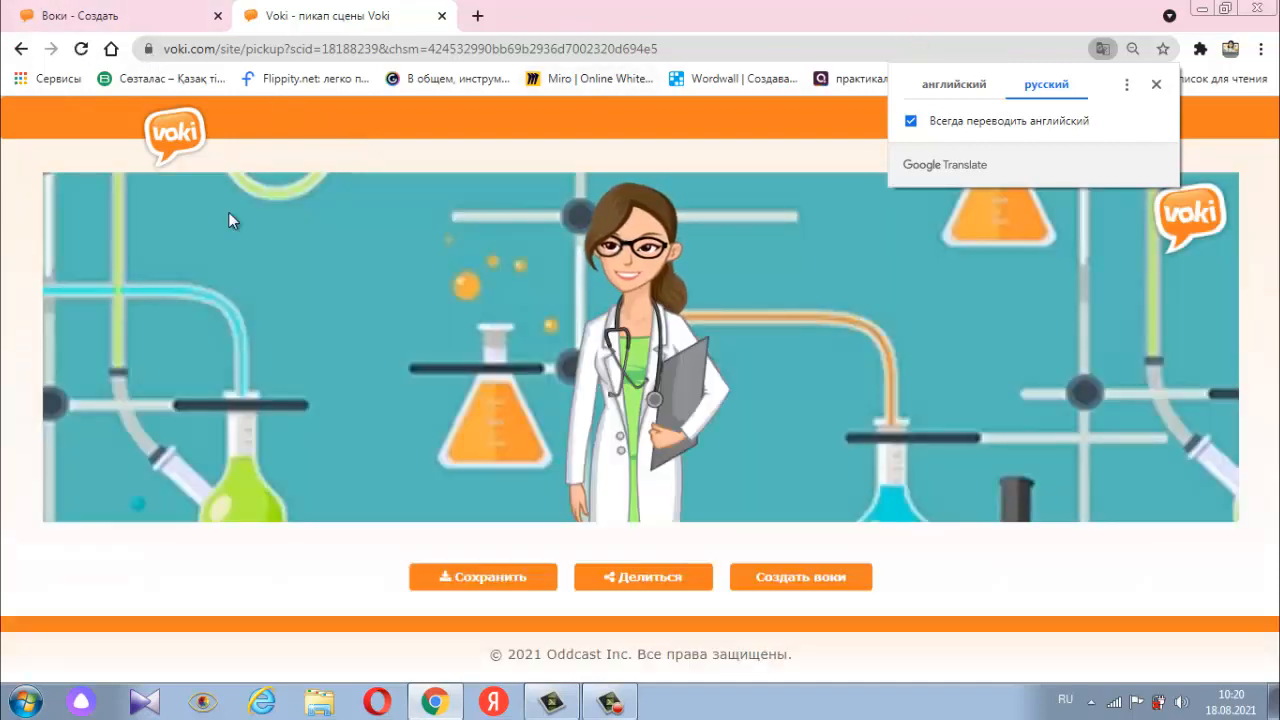
left_click(1156, 84)
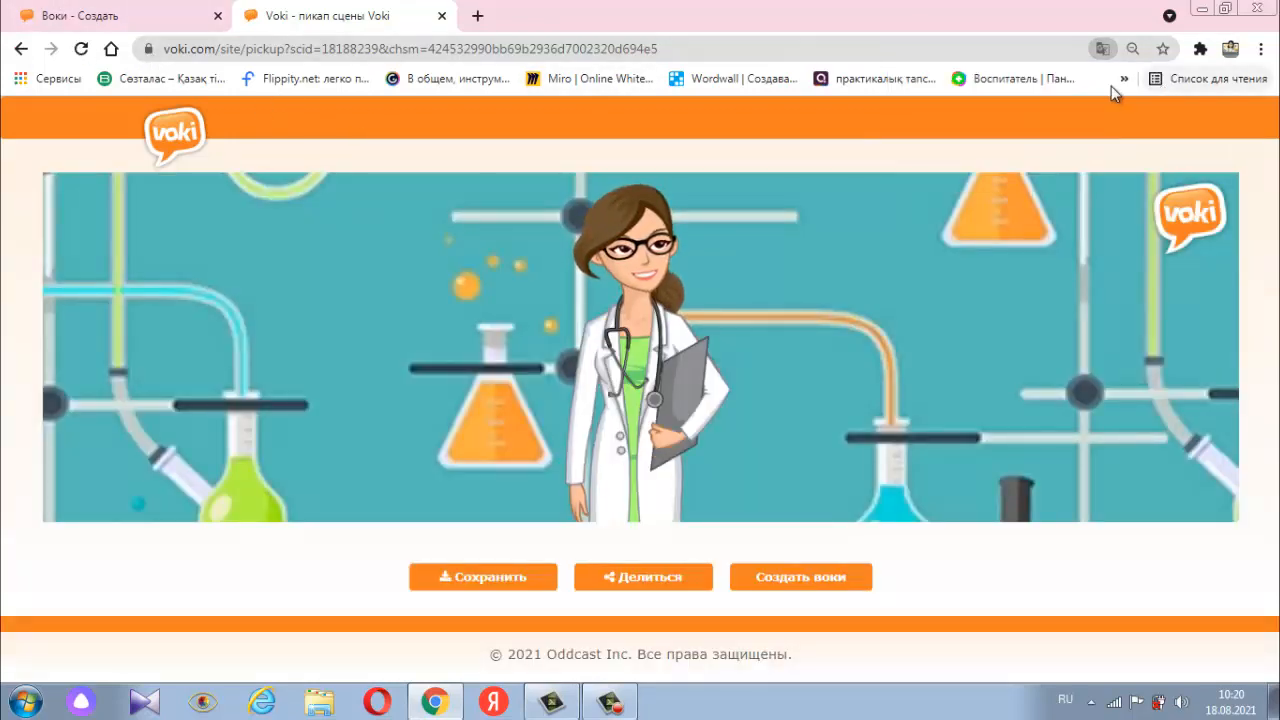
left_click(650, 482)
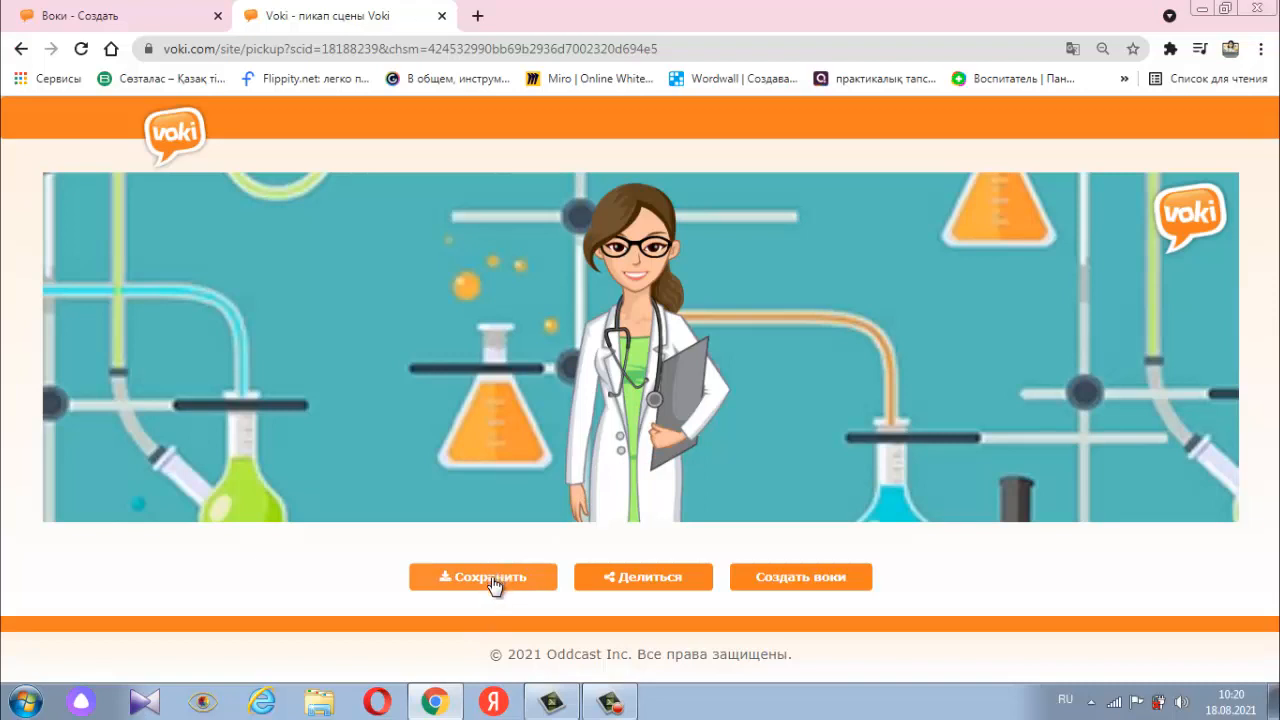
- Return to the character creation page and create a new blank presentation from the presentations section
left_click(148, 12)
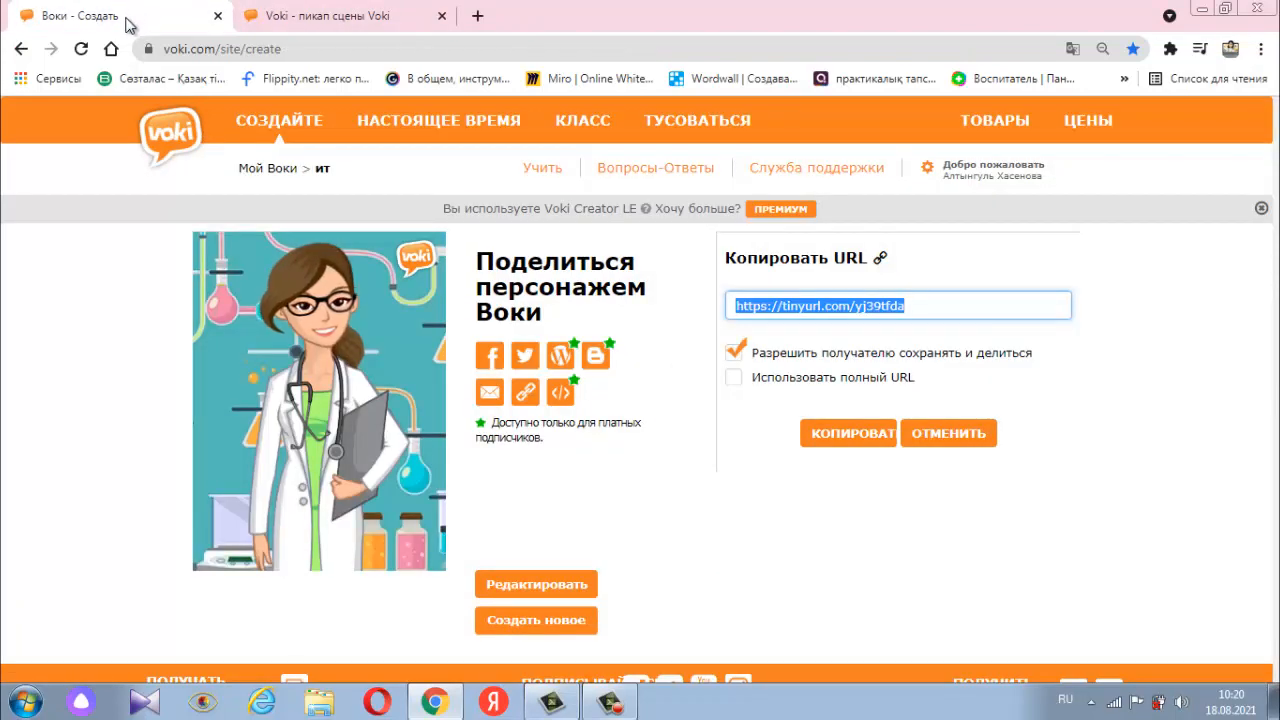
left_click(409, 128)
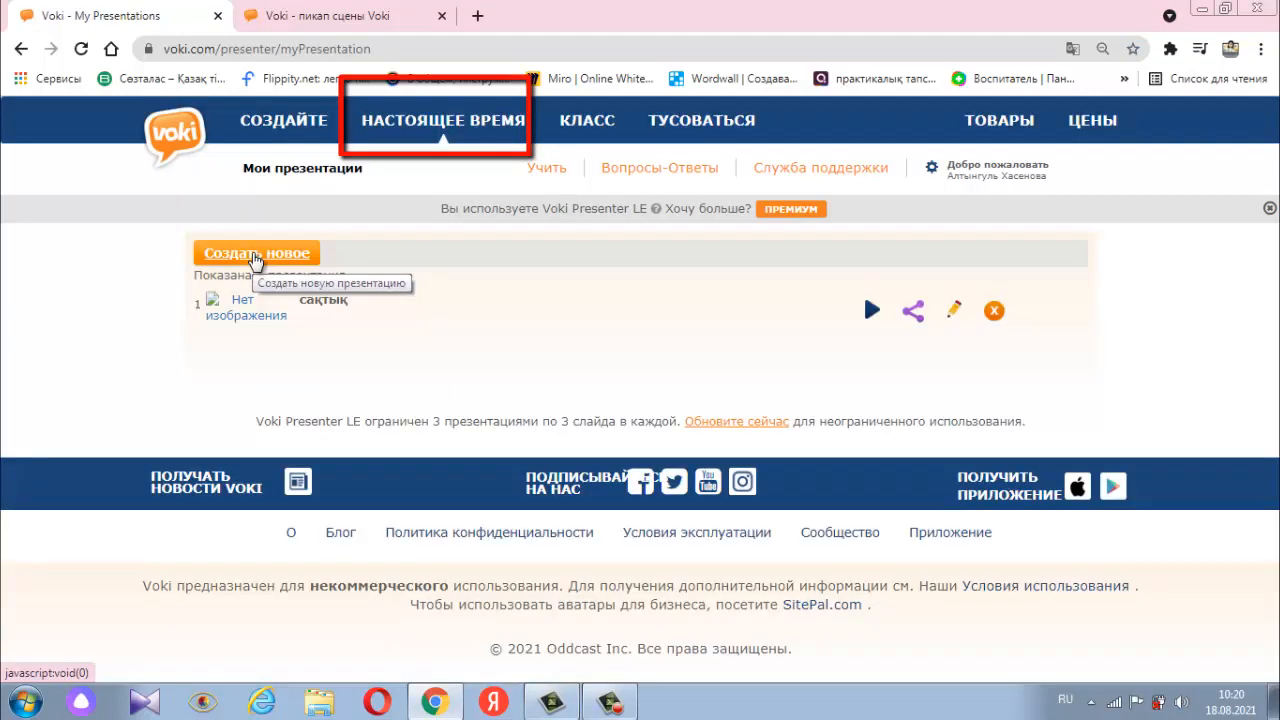
left_click(255, 258)
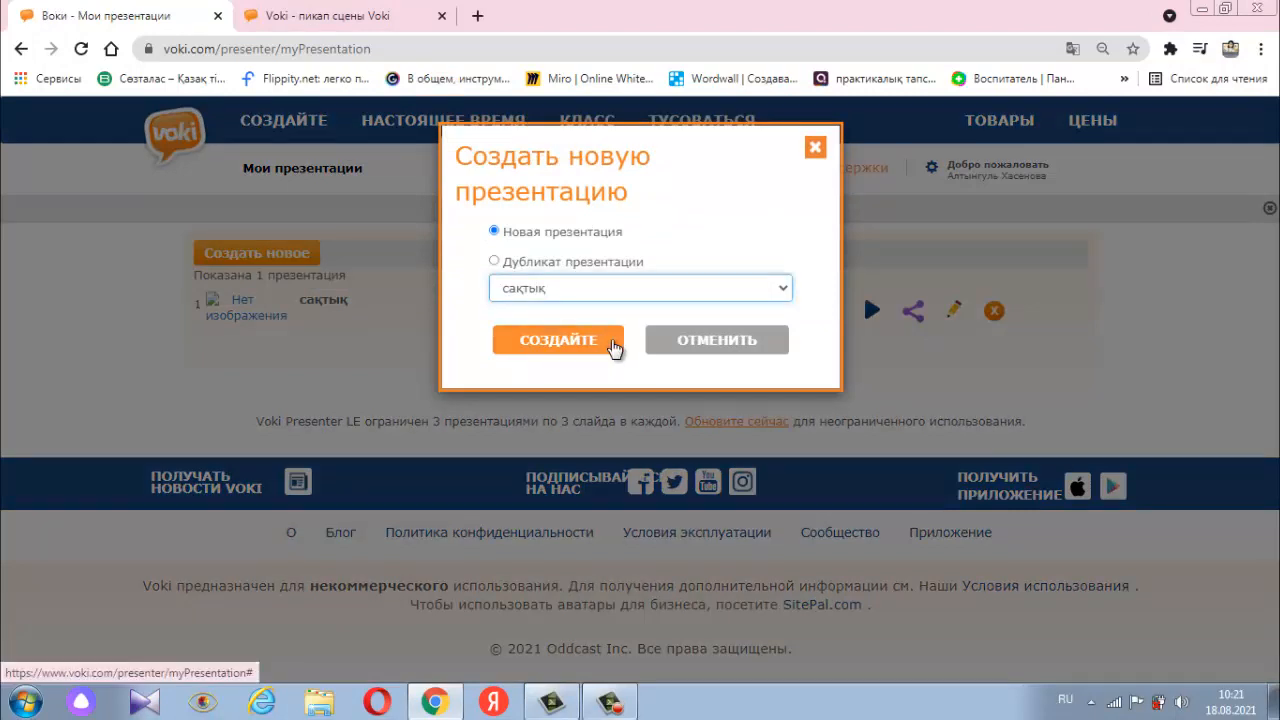
left_click(612, 344)
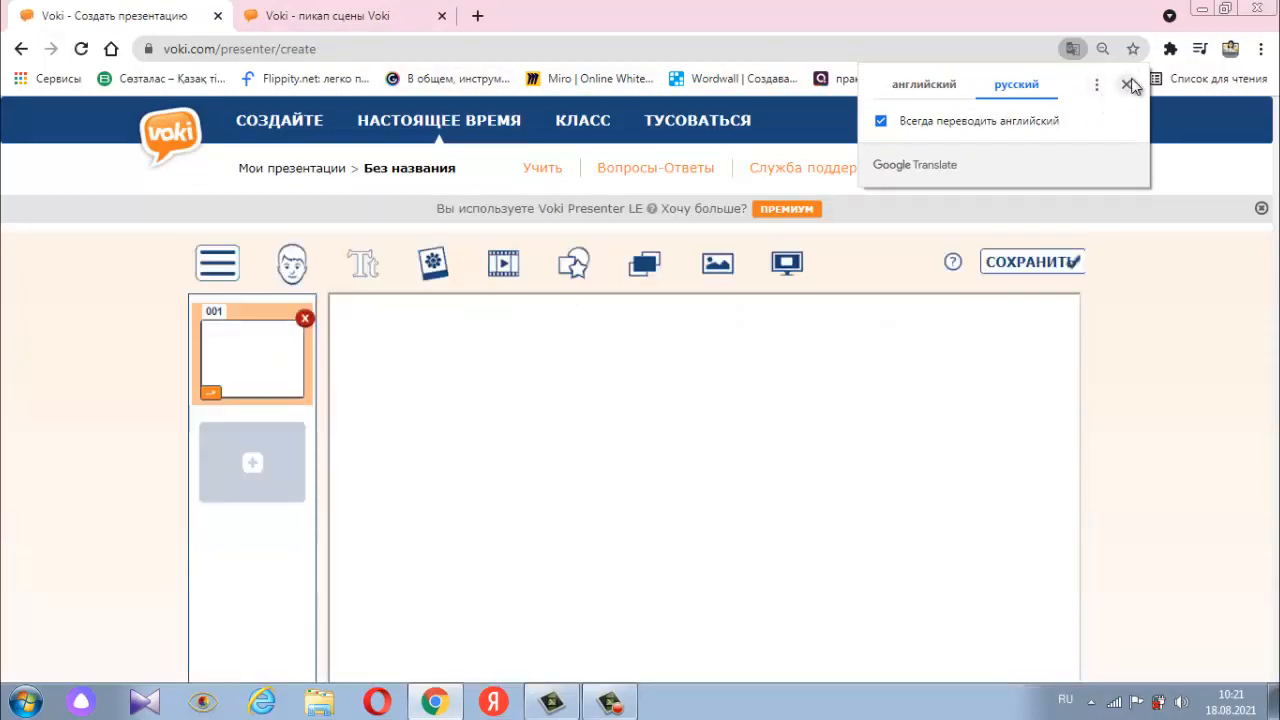
left_click(1127, 85)
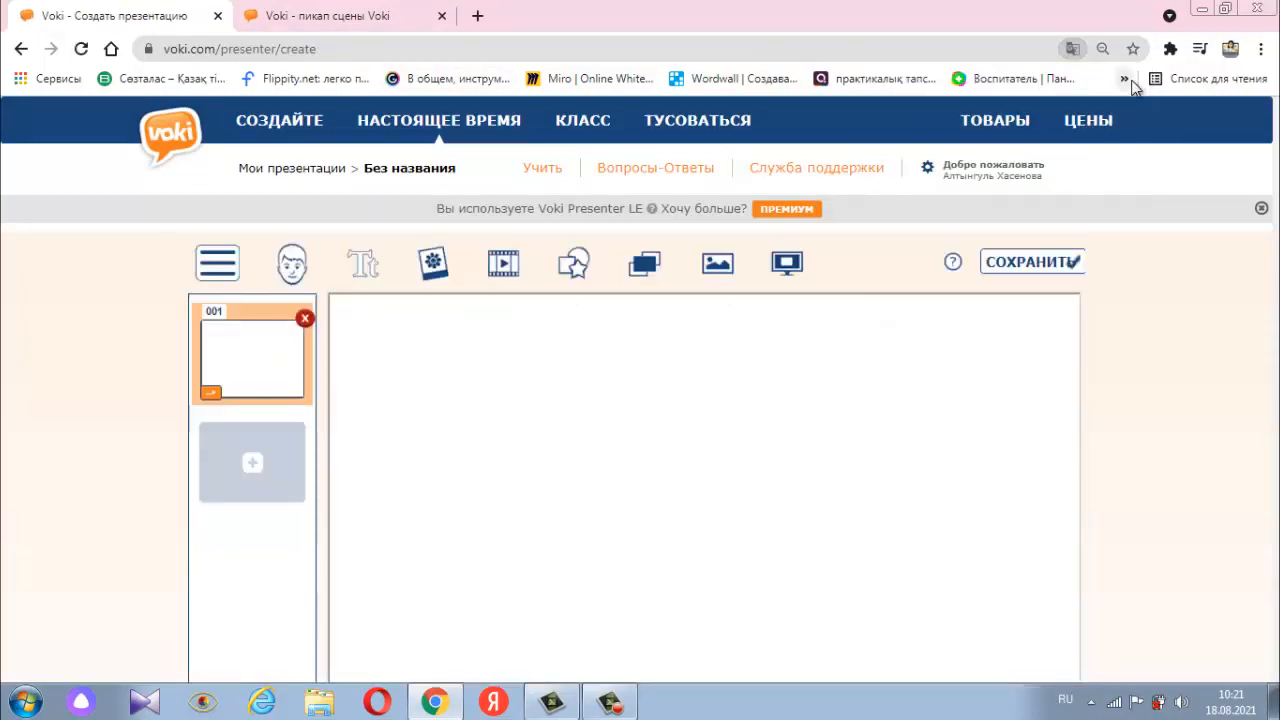
- Browse the background image categories from American History to Blackboards and apply the laptop-on-wooden-desk picture to the selected slide
scroll(483, 400, "down", 3)
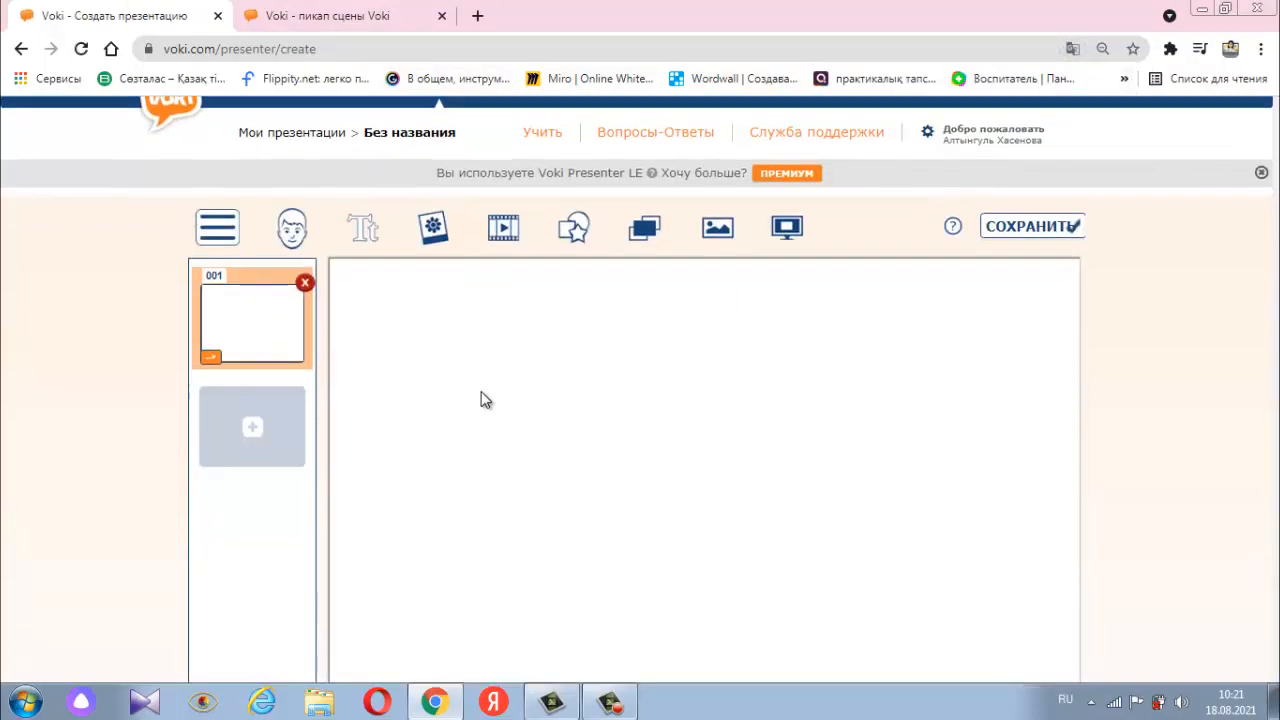
scroll(481, 399, "up", 3)
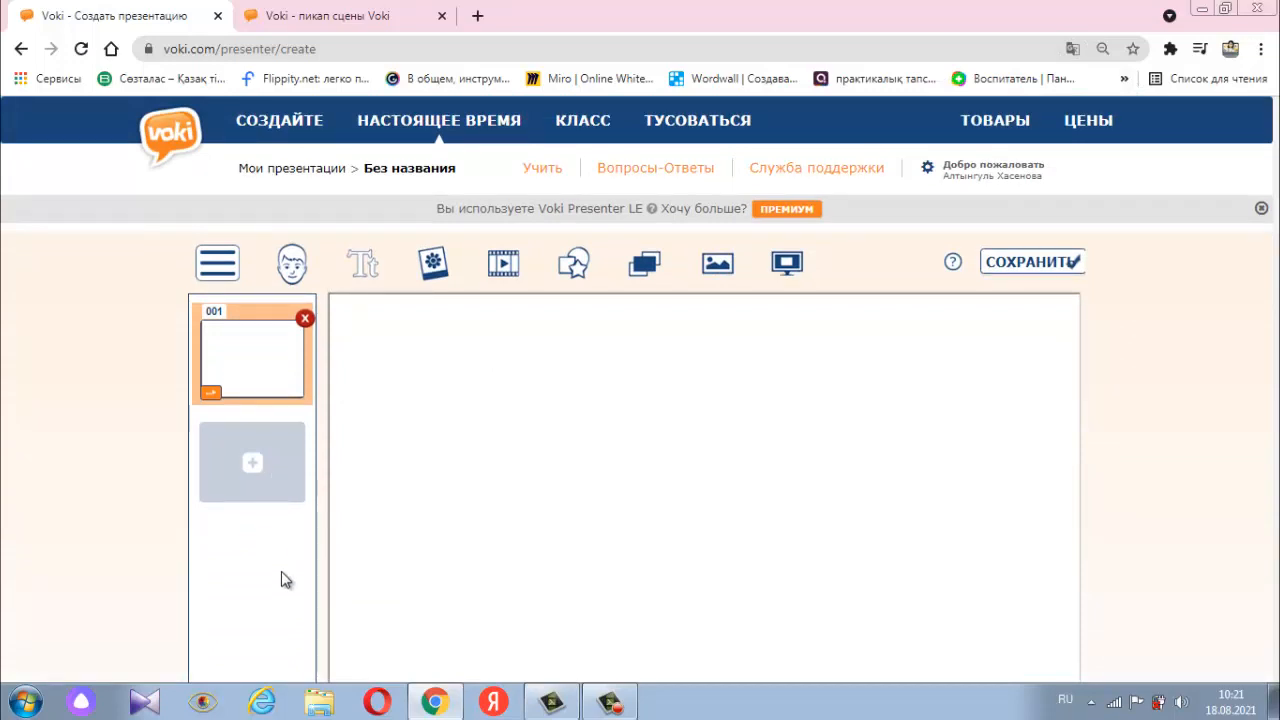
left_click(713, 270)
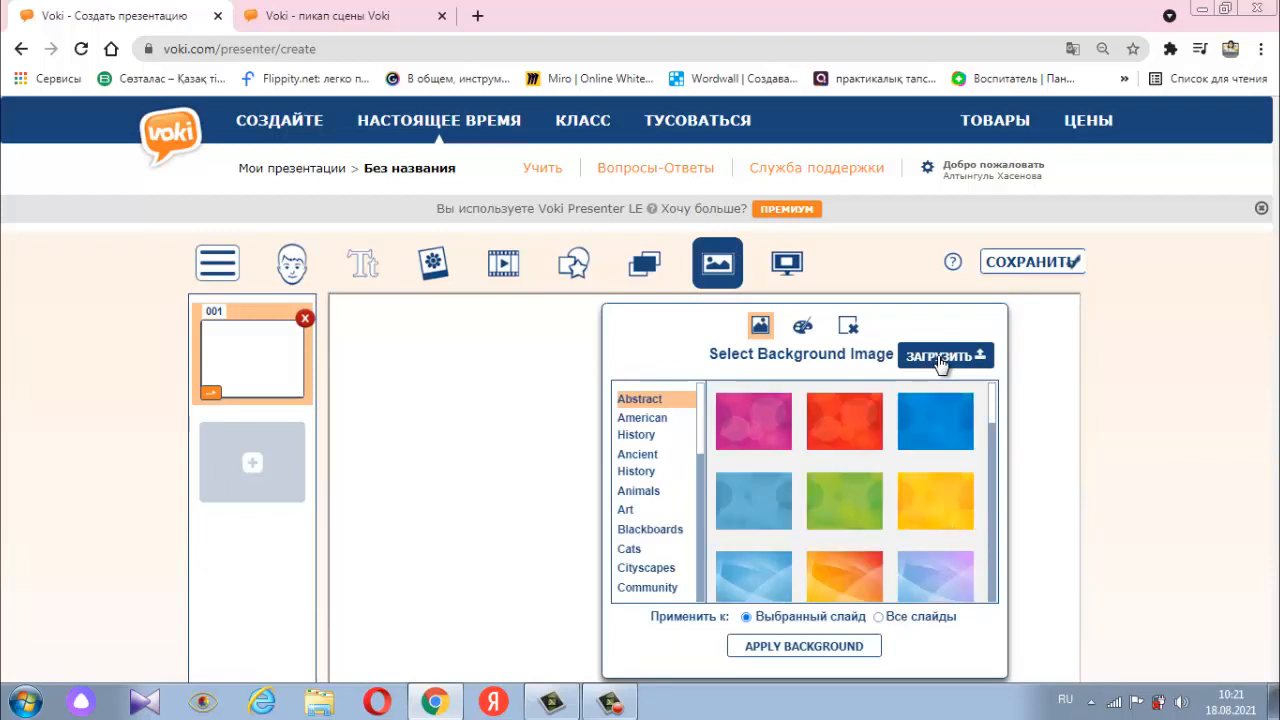
left_click(660, 426)
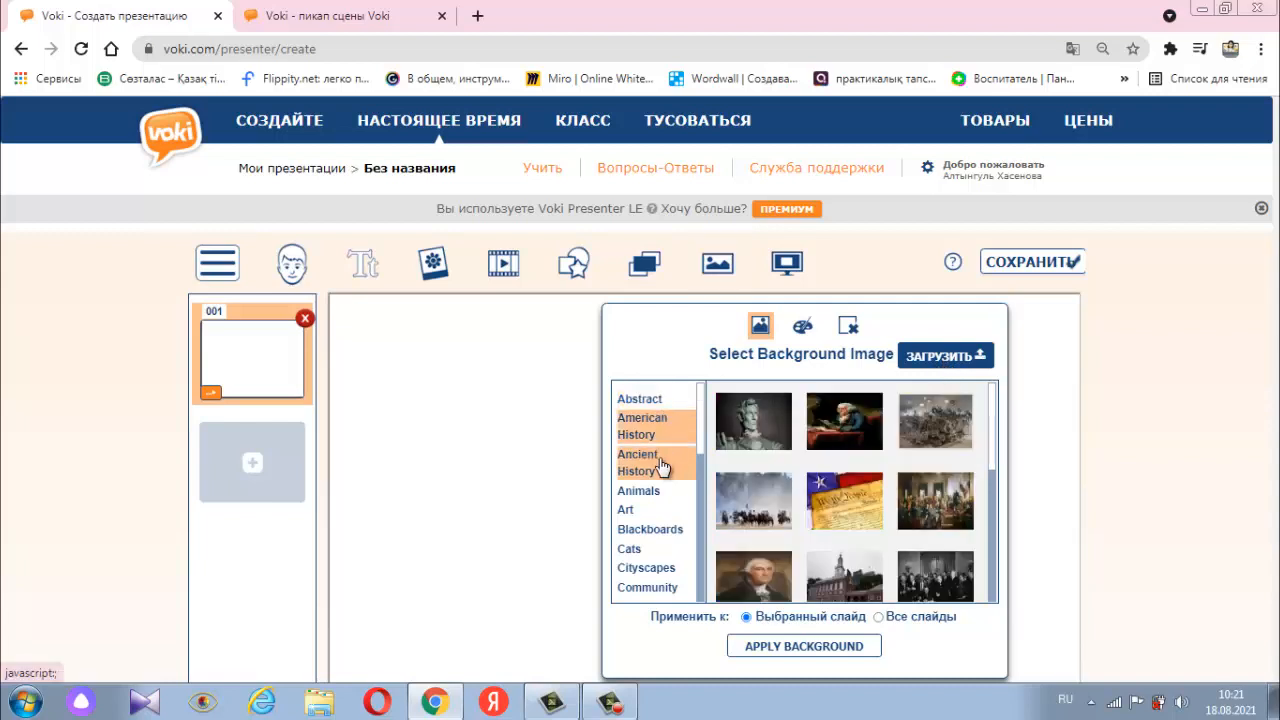
left_click(673, 465)
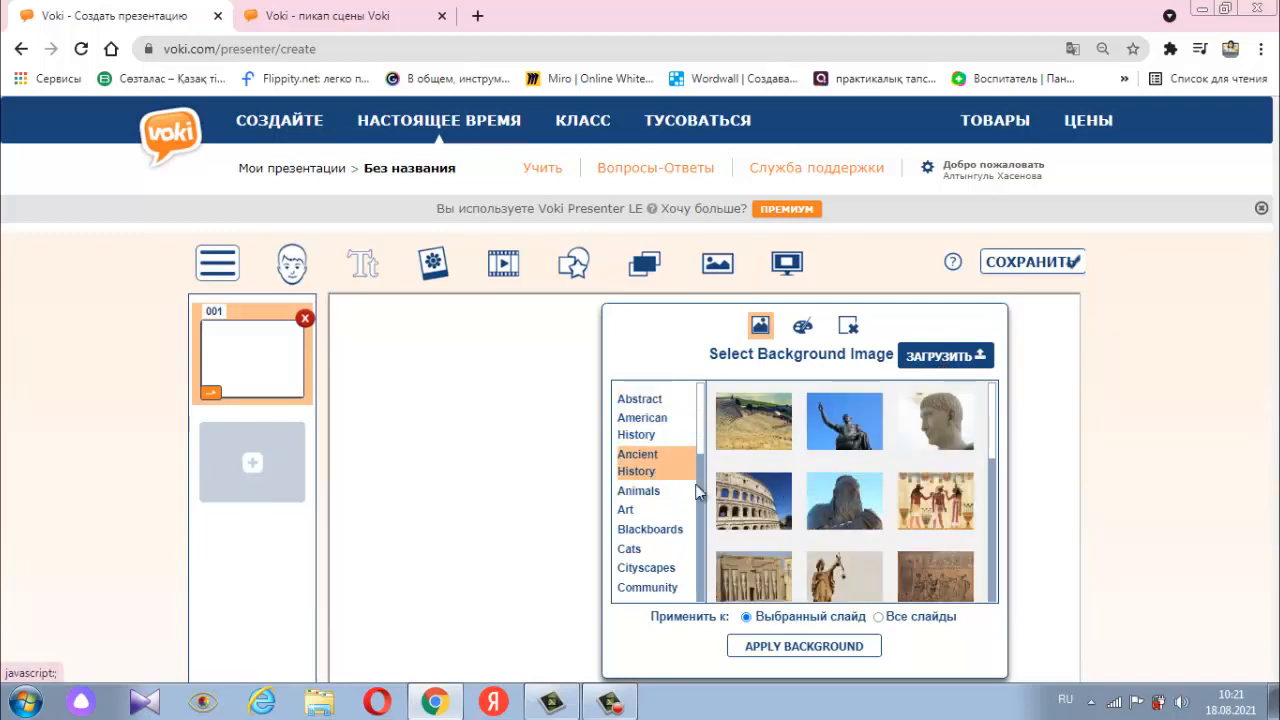
left_click(651, 495)
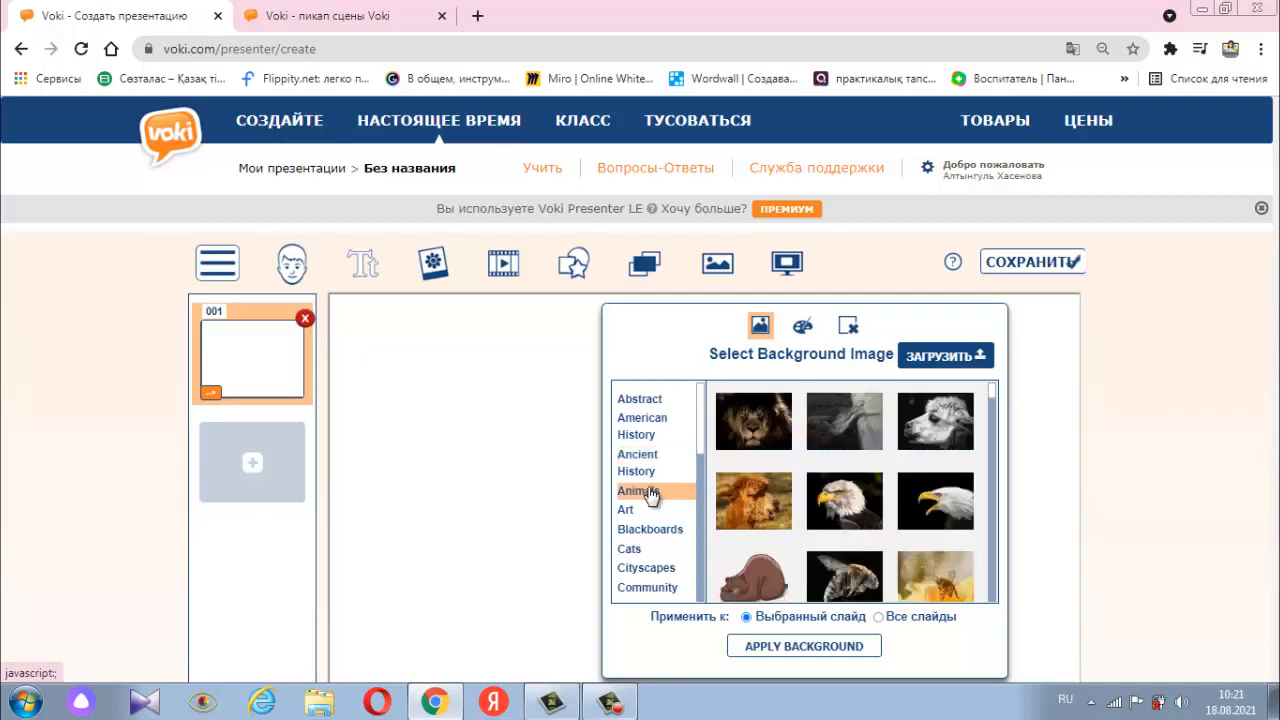
left_click(653, 511)
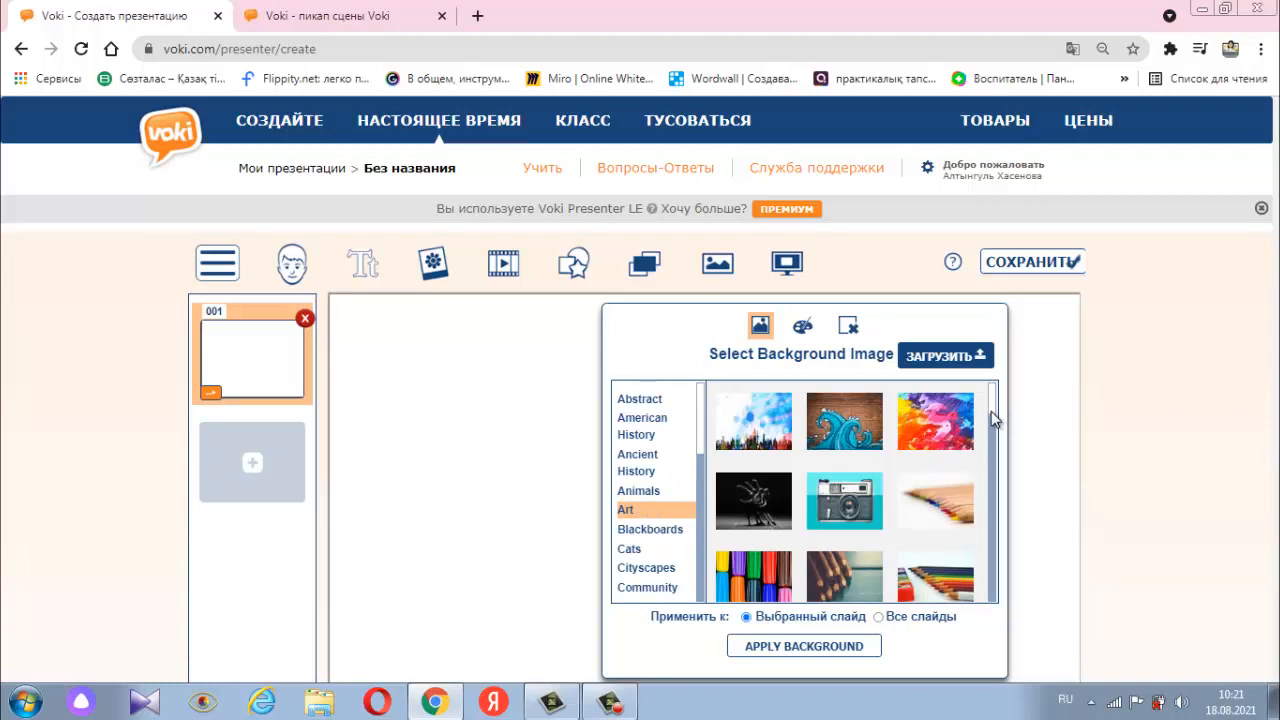
left_click_drag(991, 411, 993, 585)
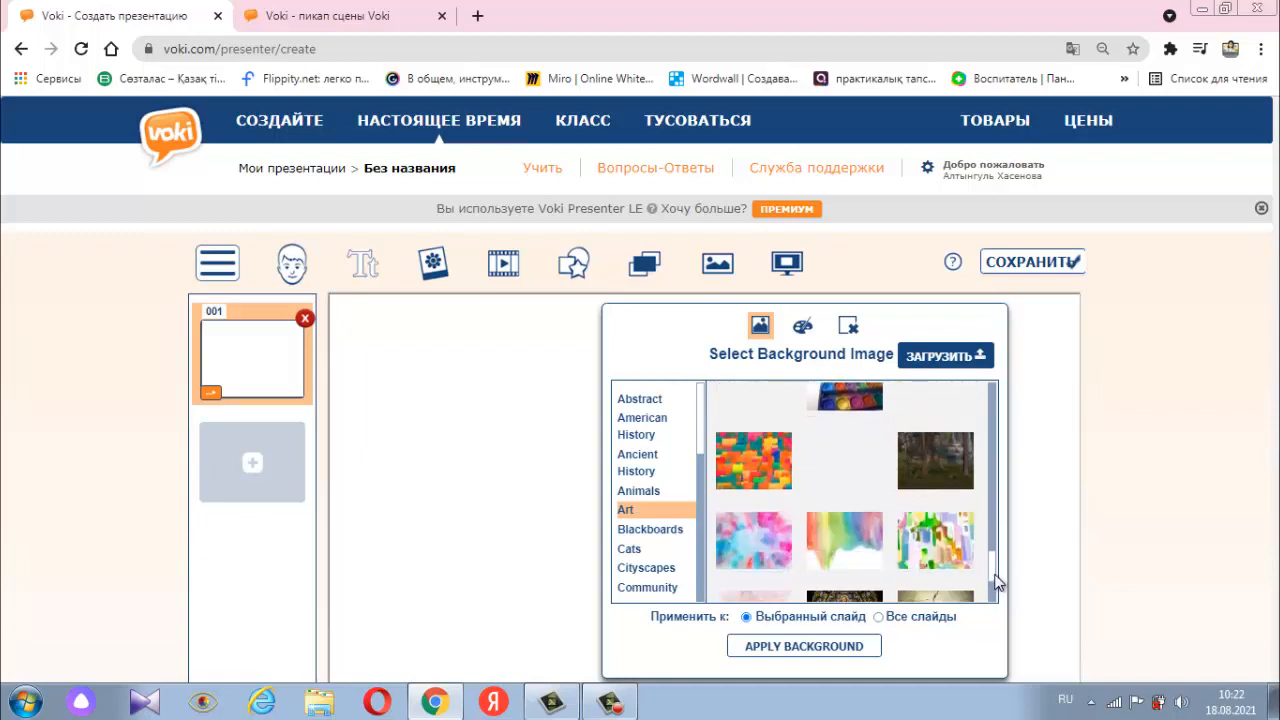
left_click(673, 535)
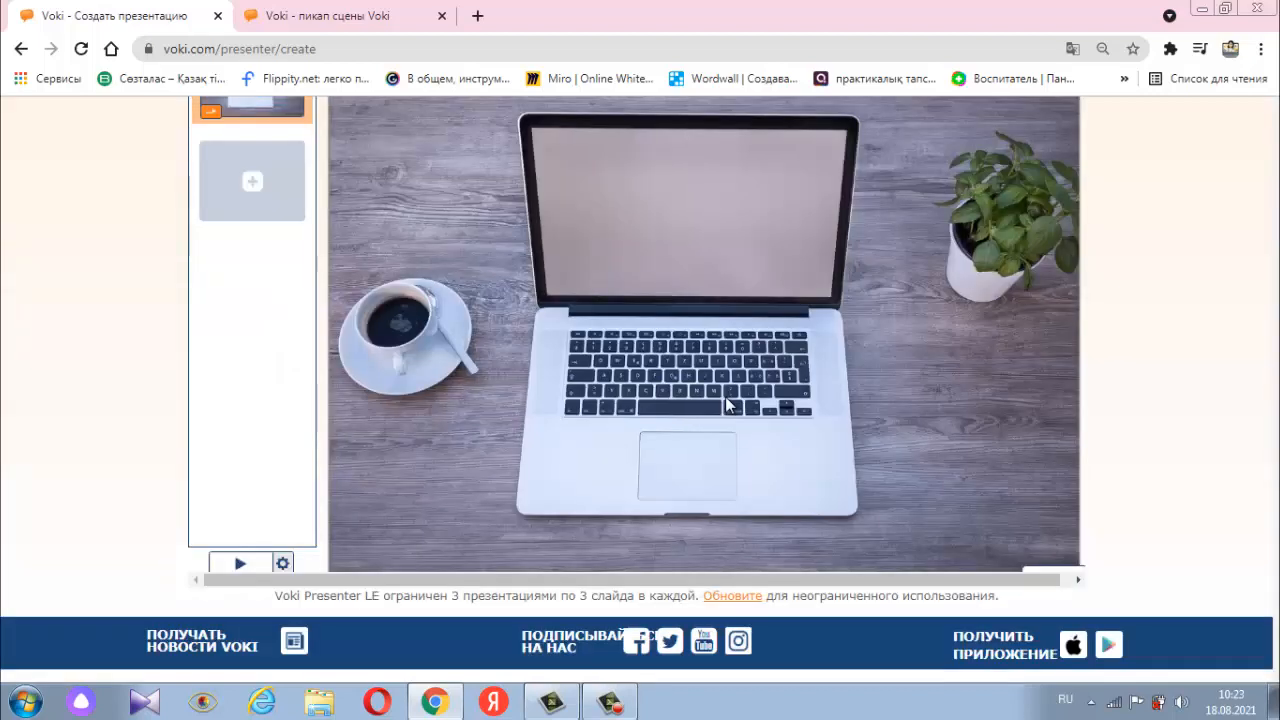
scroll(726, 395, "up", 2)
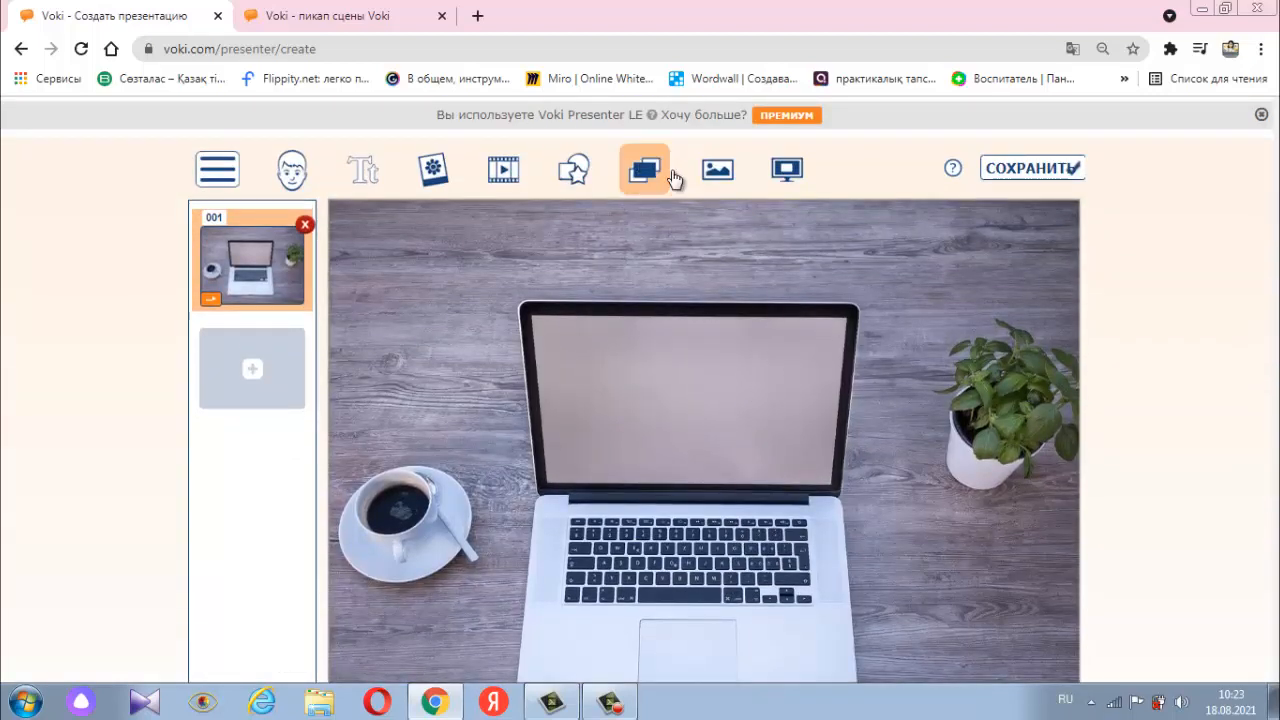
- Start adding a Voki character to the slide and choose the yellow smiley with the wide toothy grin
left_click(576, 176)
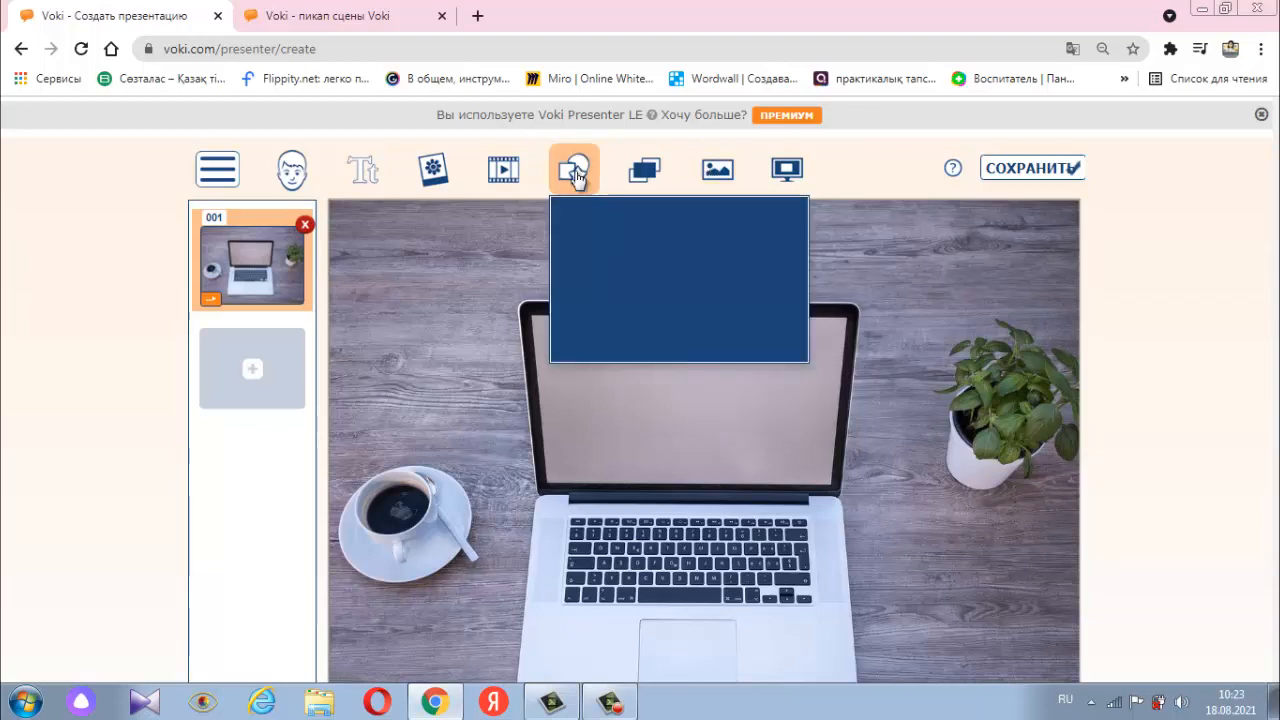
left_click(292, 172)
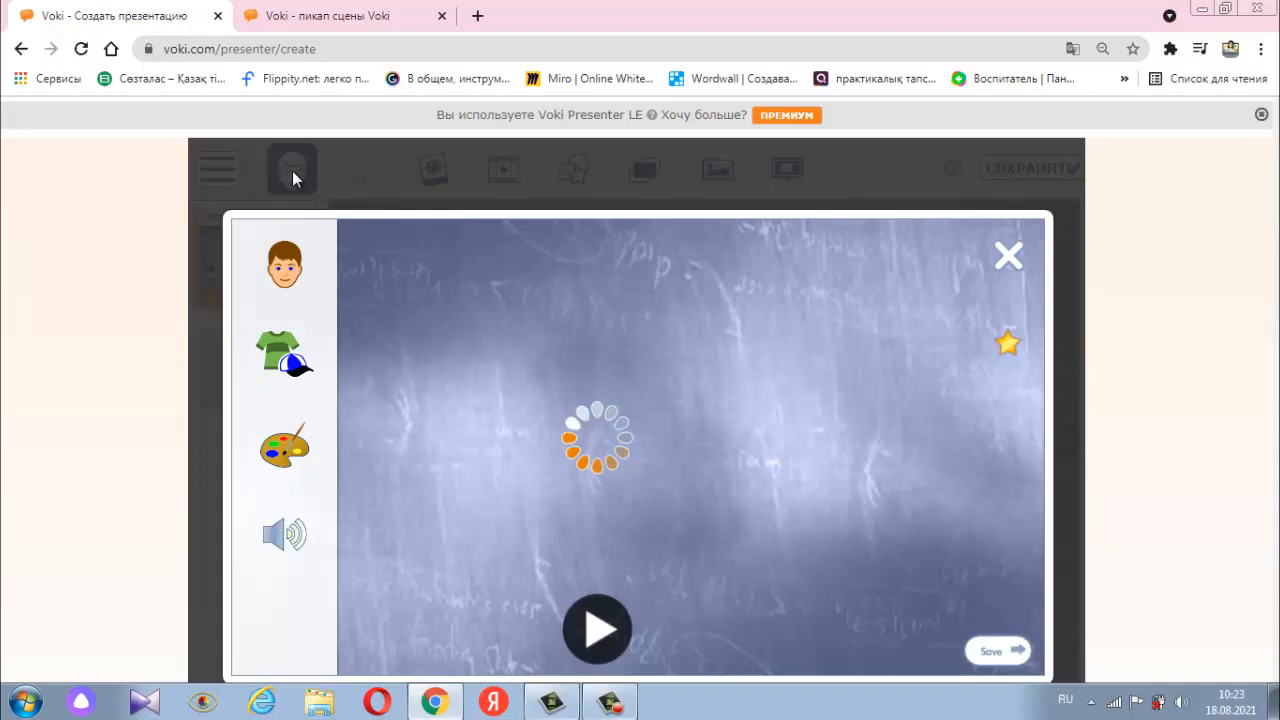
left_click(290, 265)
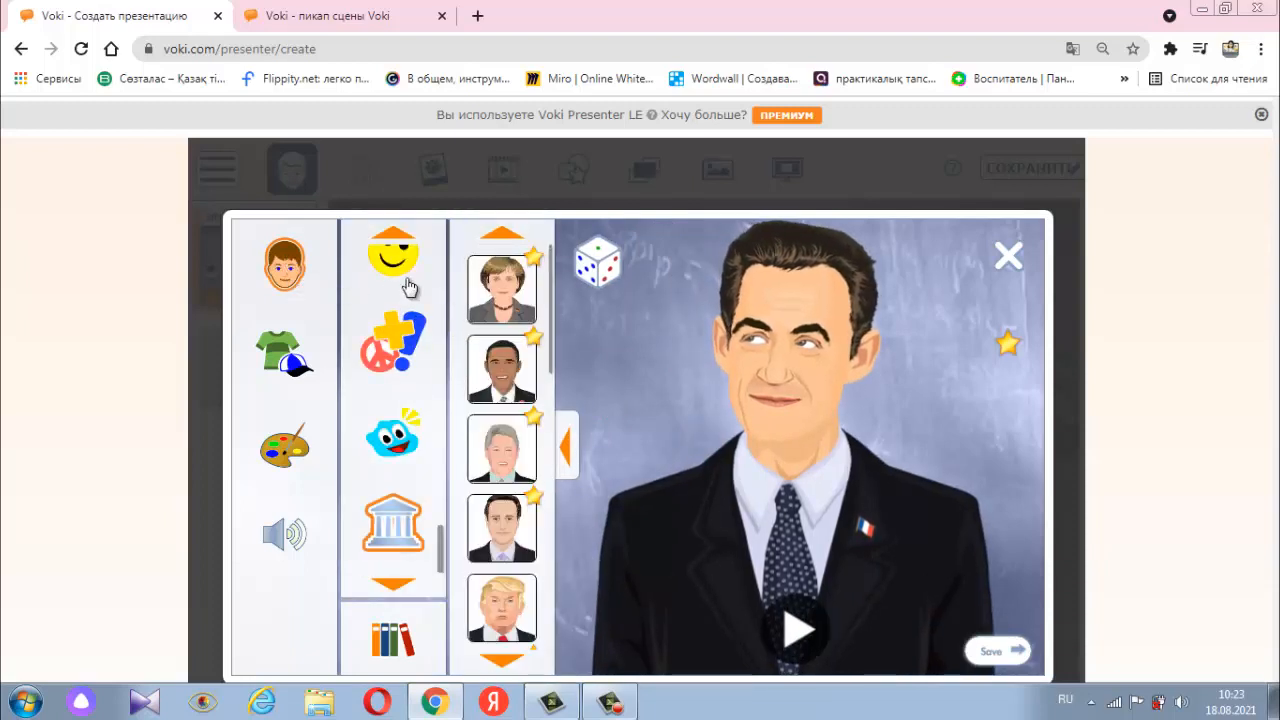
scroll(409, 300, "up", 1)
left_click(407, 338)
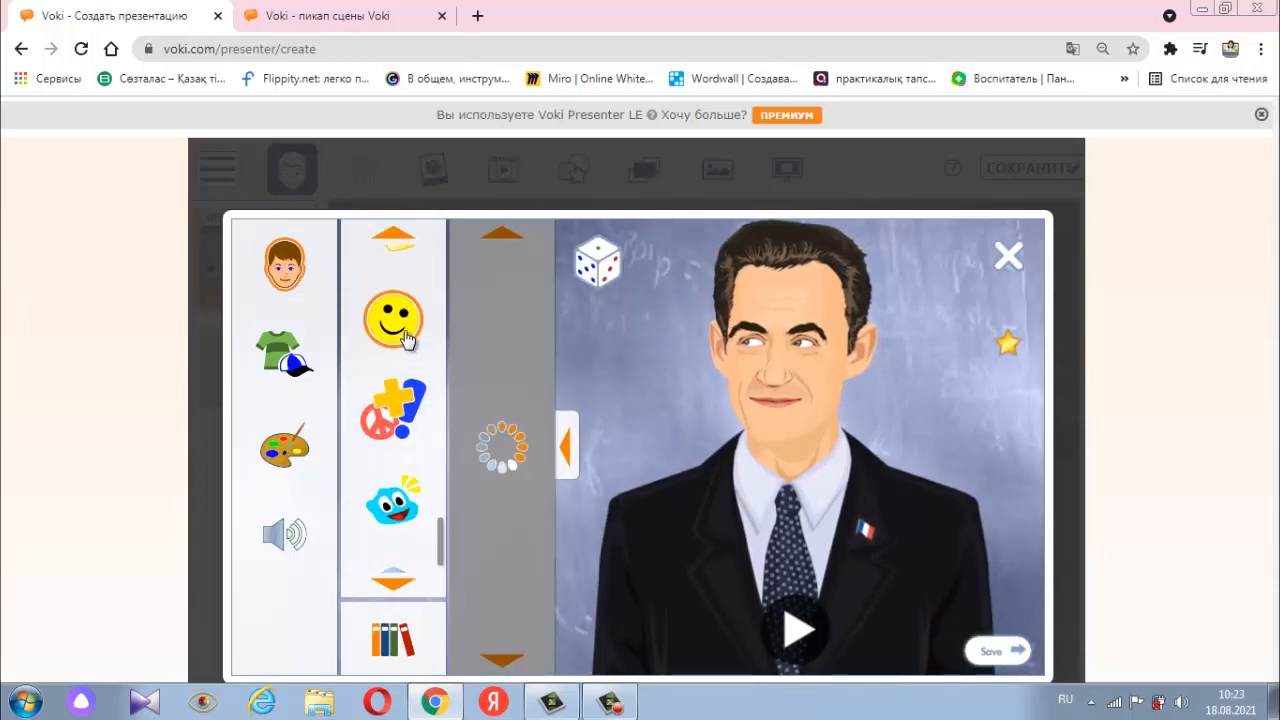
left_click(517, 315)
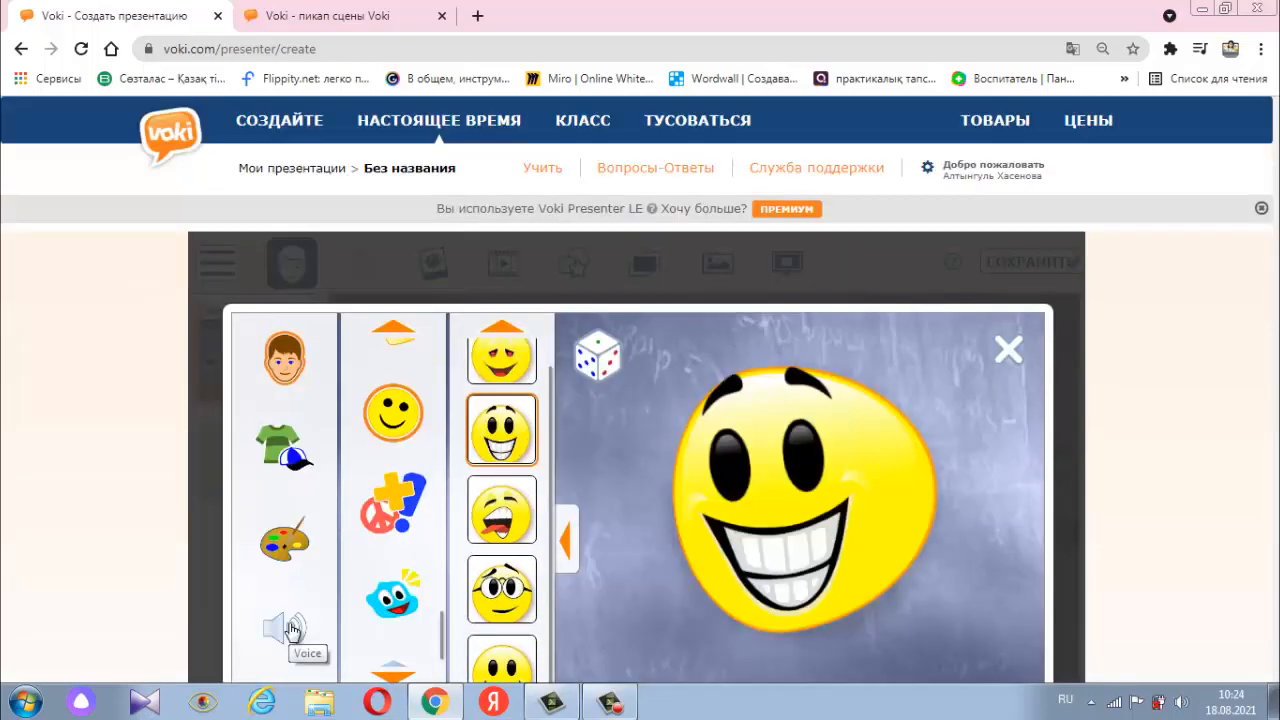
- Record a spoken message for the smiley with the microphone and save the character onto the slide
left_click(290, 628)
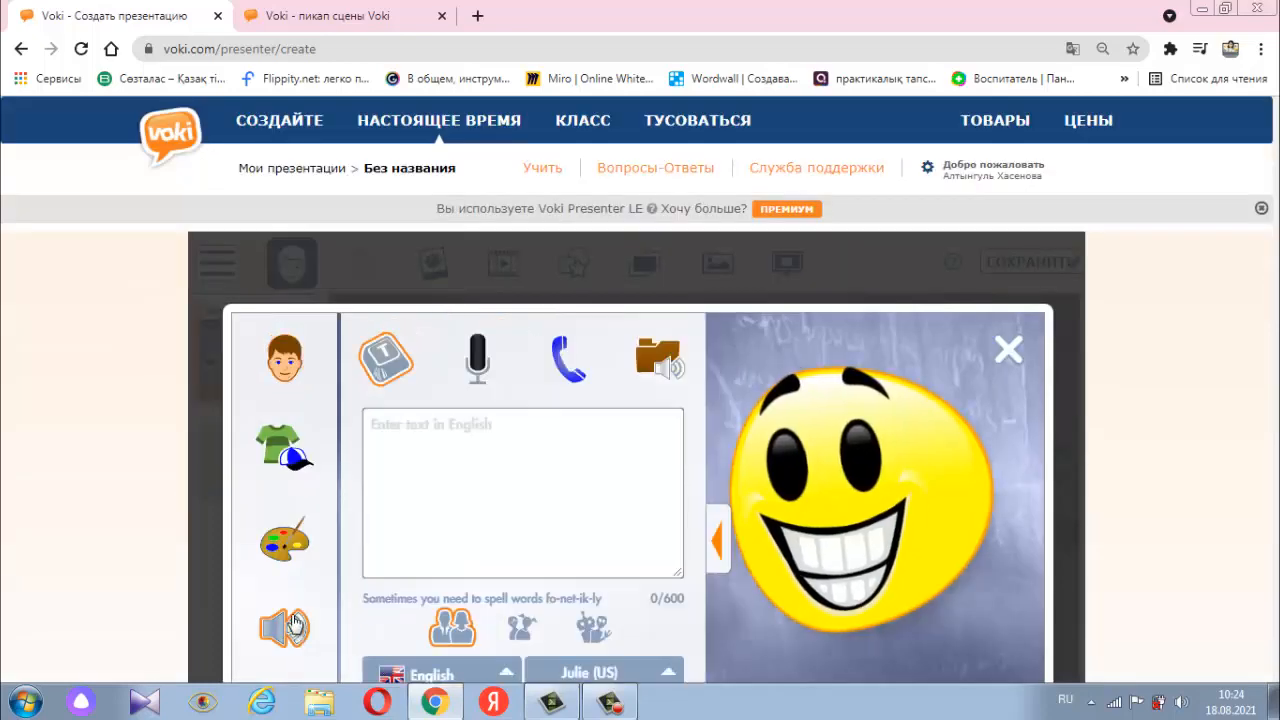
left_click(480, 358)
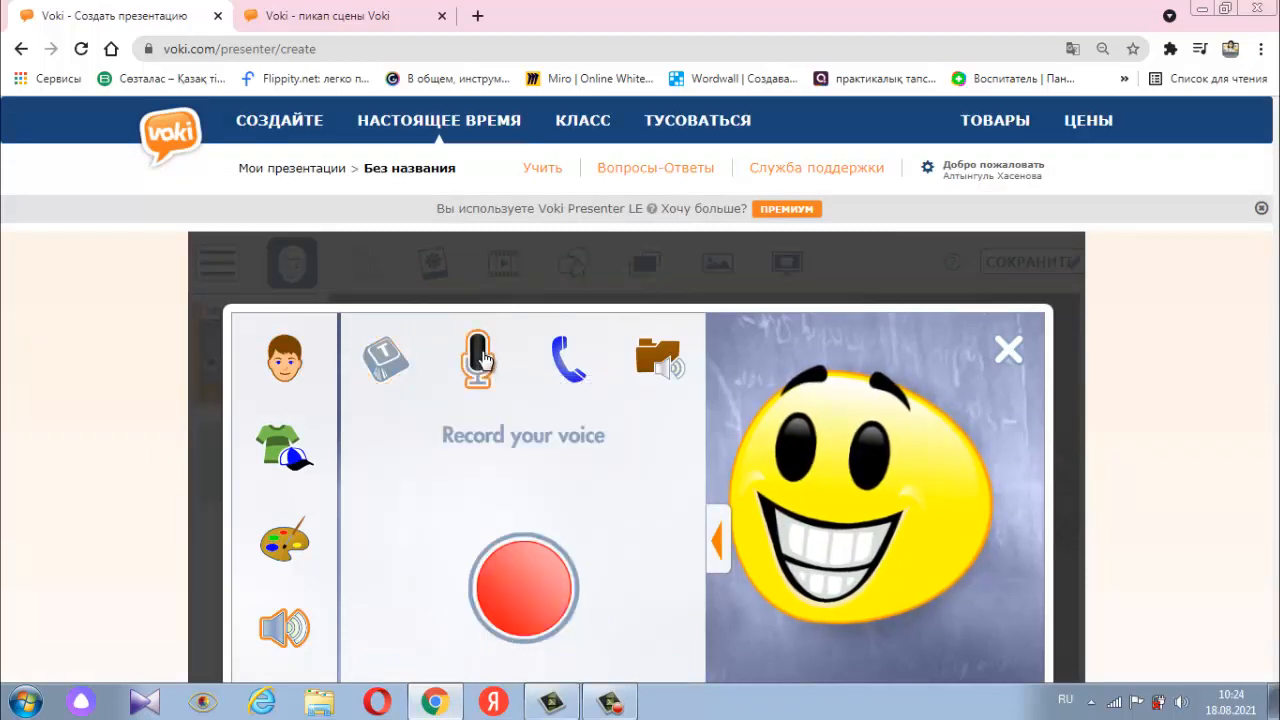
left_click(520, 565)
scroll(520, 540, "down", 1)
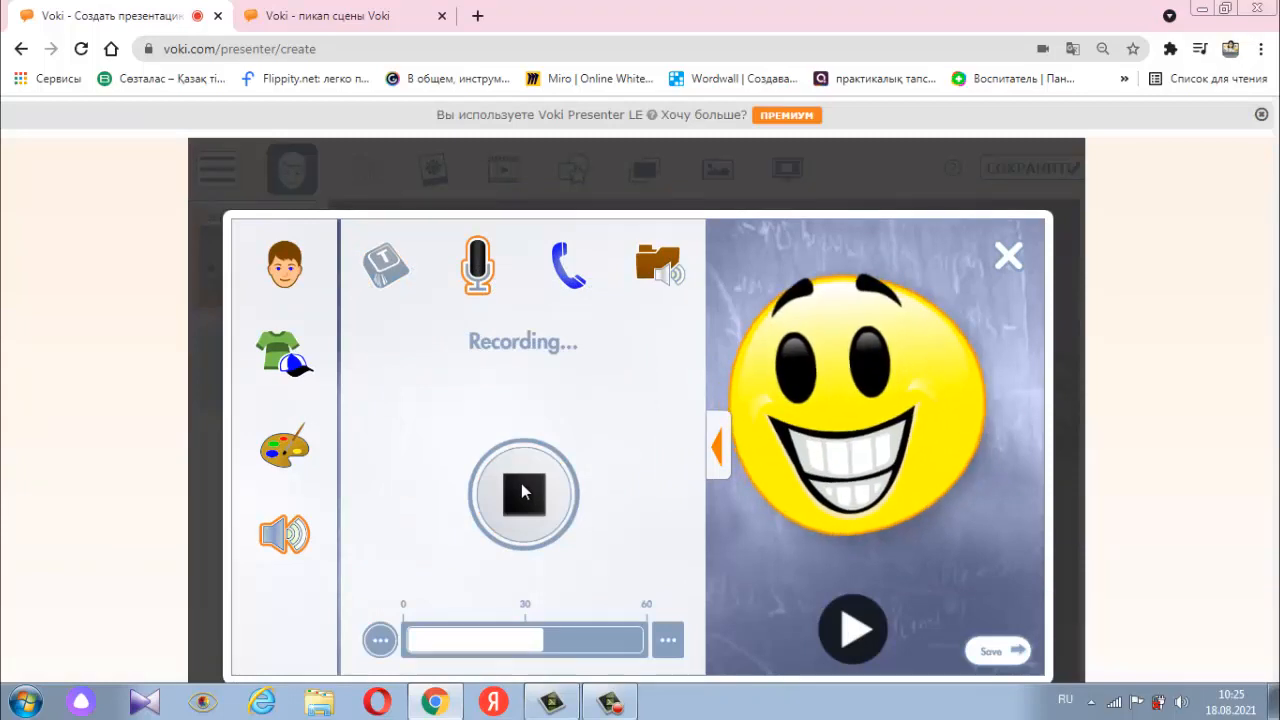
left_click(521, 485)
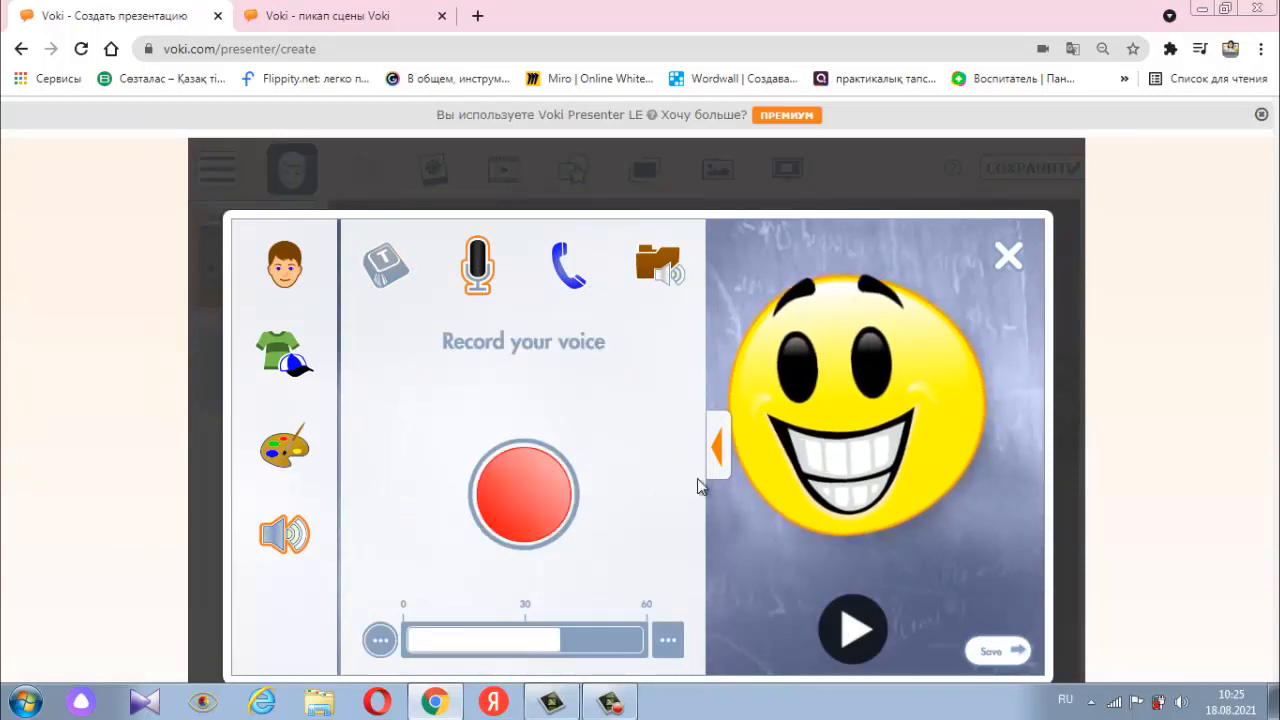
left_click(716, 446)
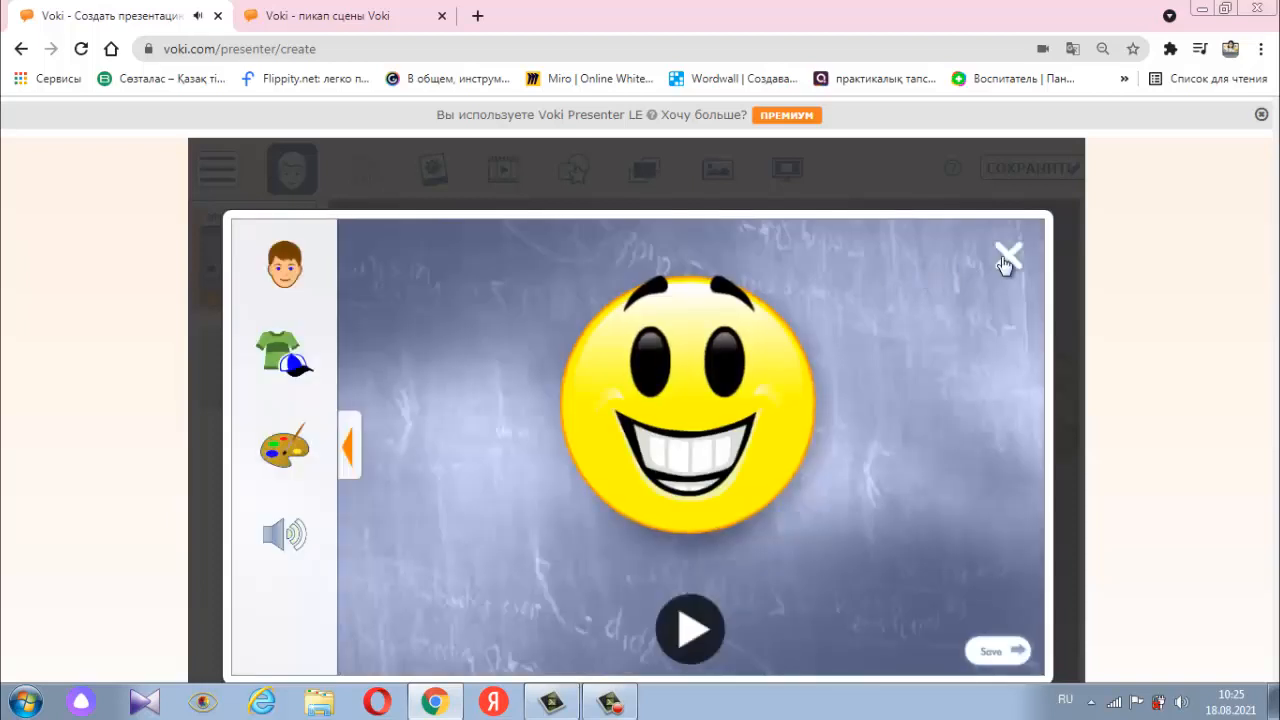
left_click(1014, 652)
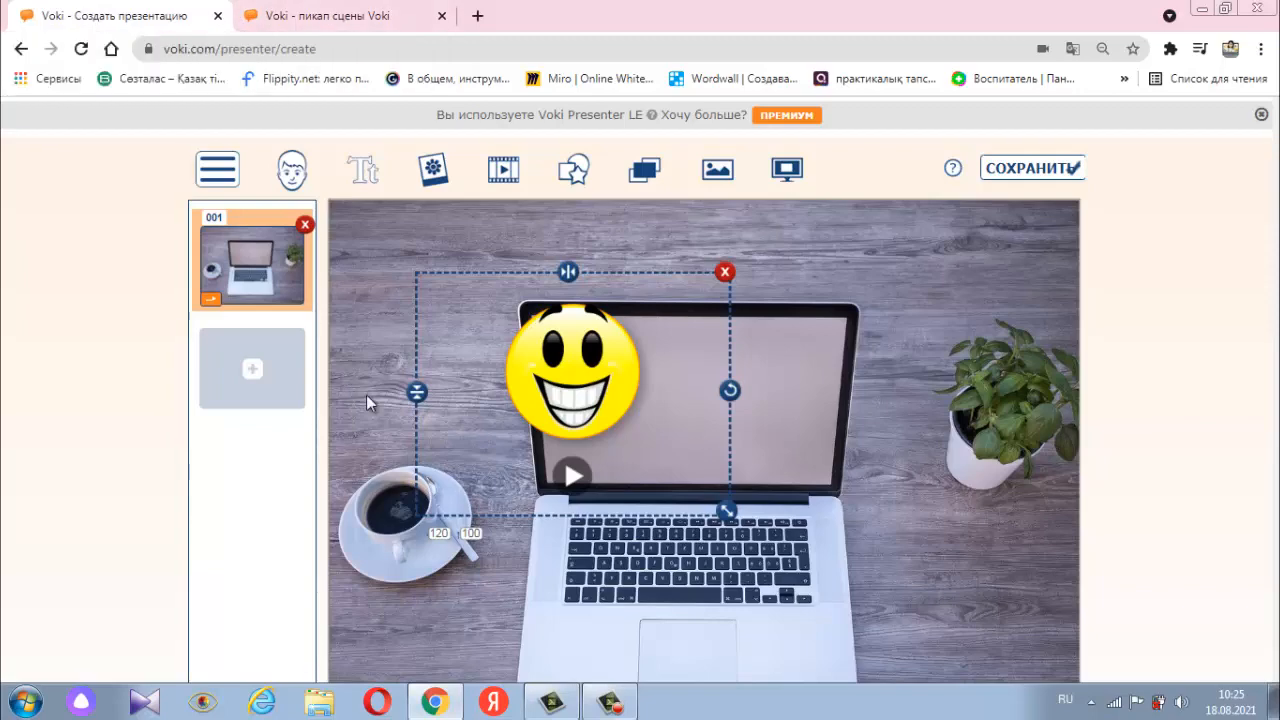
- Shrink the smiley and place it in the slide's upper-left corner at position 0, 15, and play its recorded message
left_click_drag(505, 459, 420, 257)
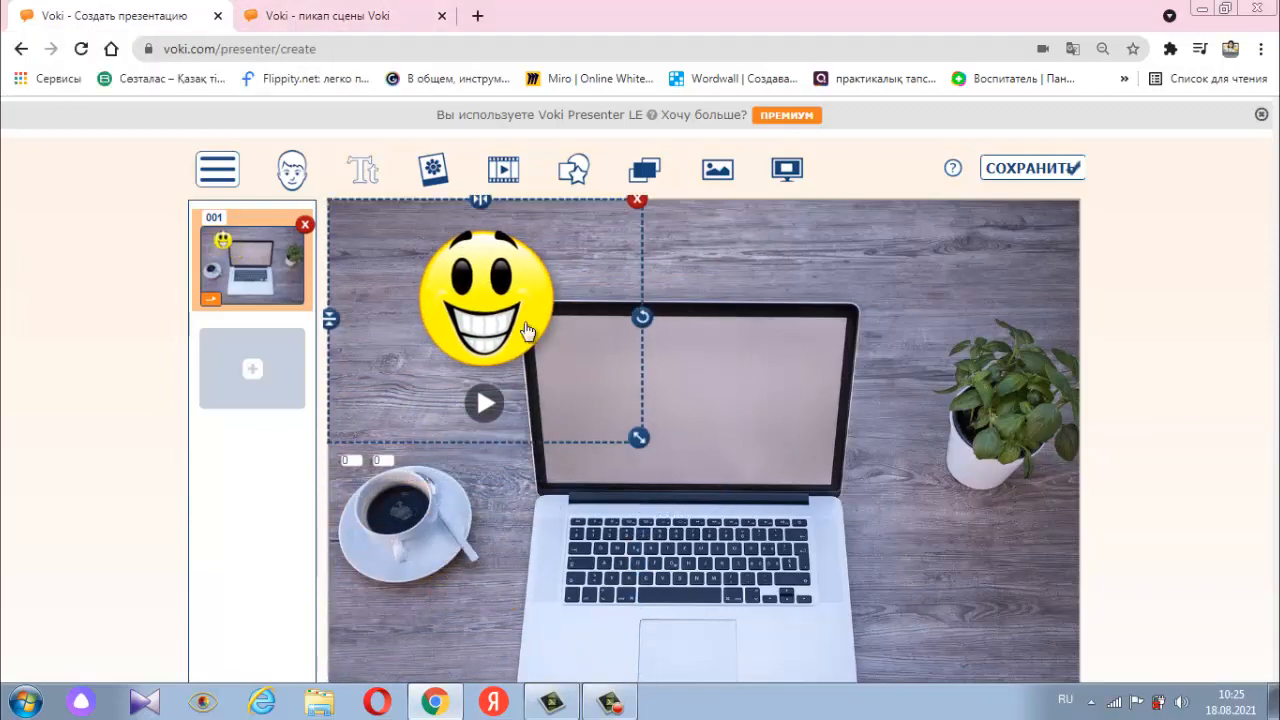
left_click_drag(640, 438, 535, 365)
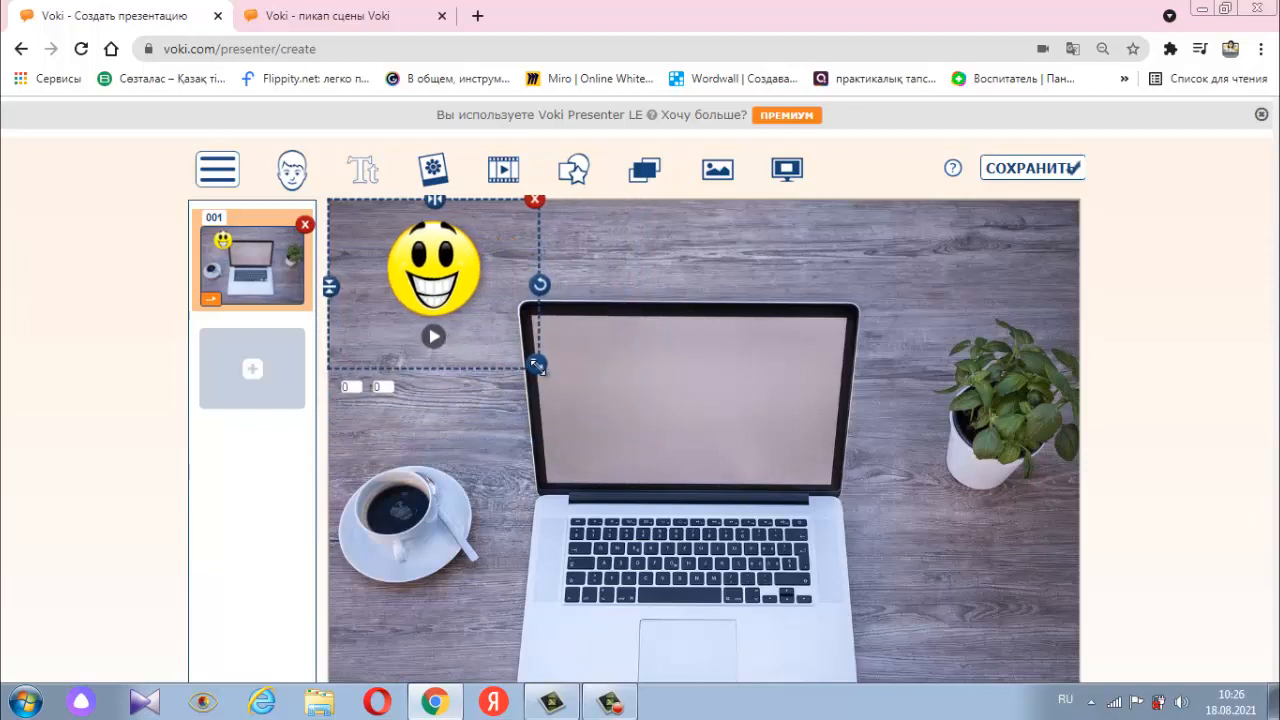
left_click_drag(430, 281, 428, 291)
left_click(432, 344)
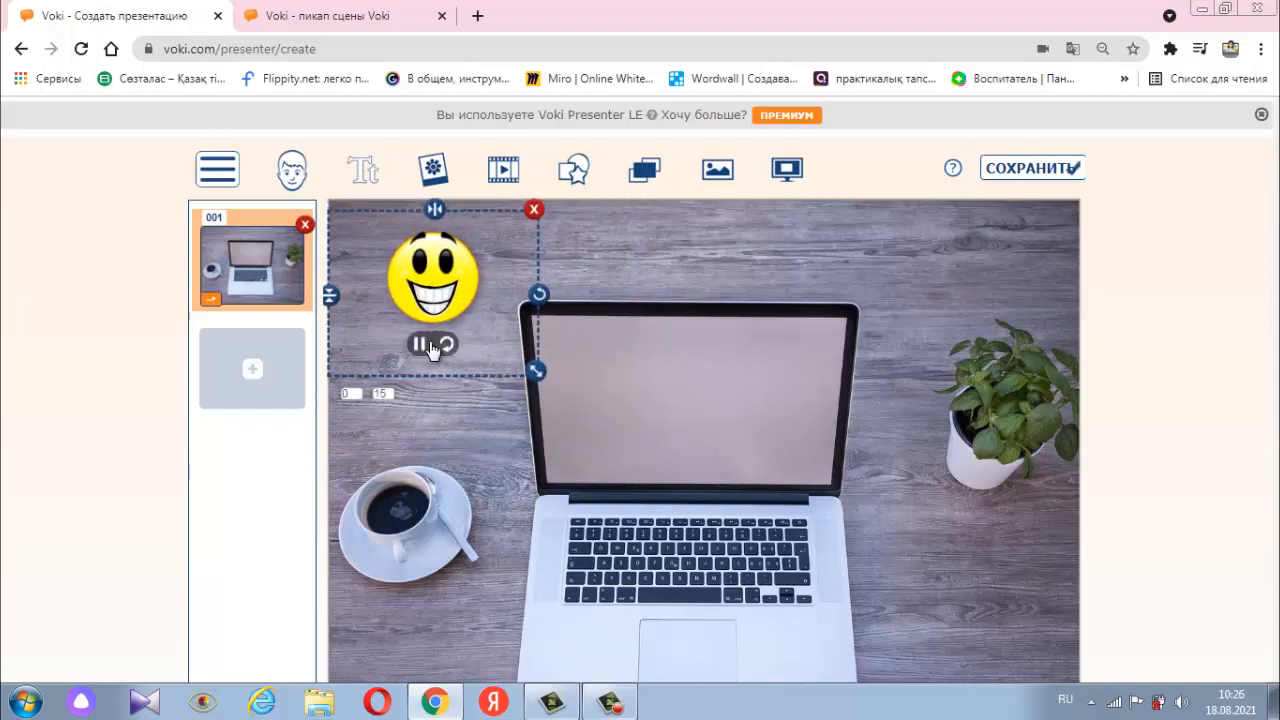
left_click(496, 409)
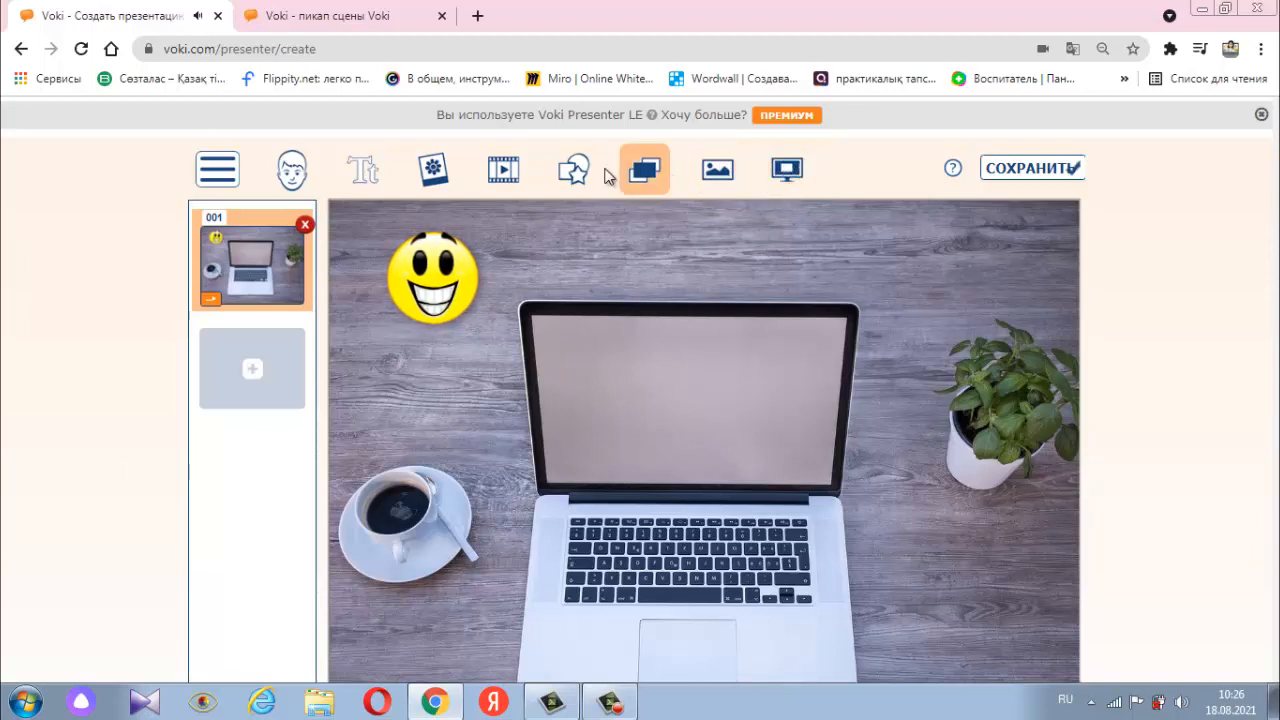
- Insert the Modern teacher image from the Downloads folder onto the slide
left_click(452, 176)
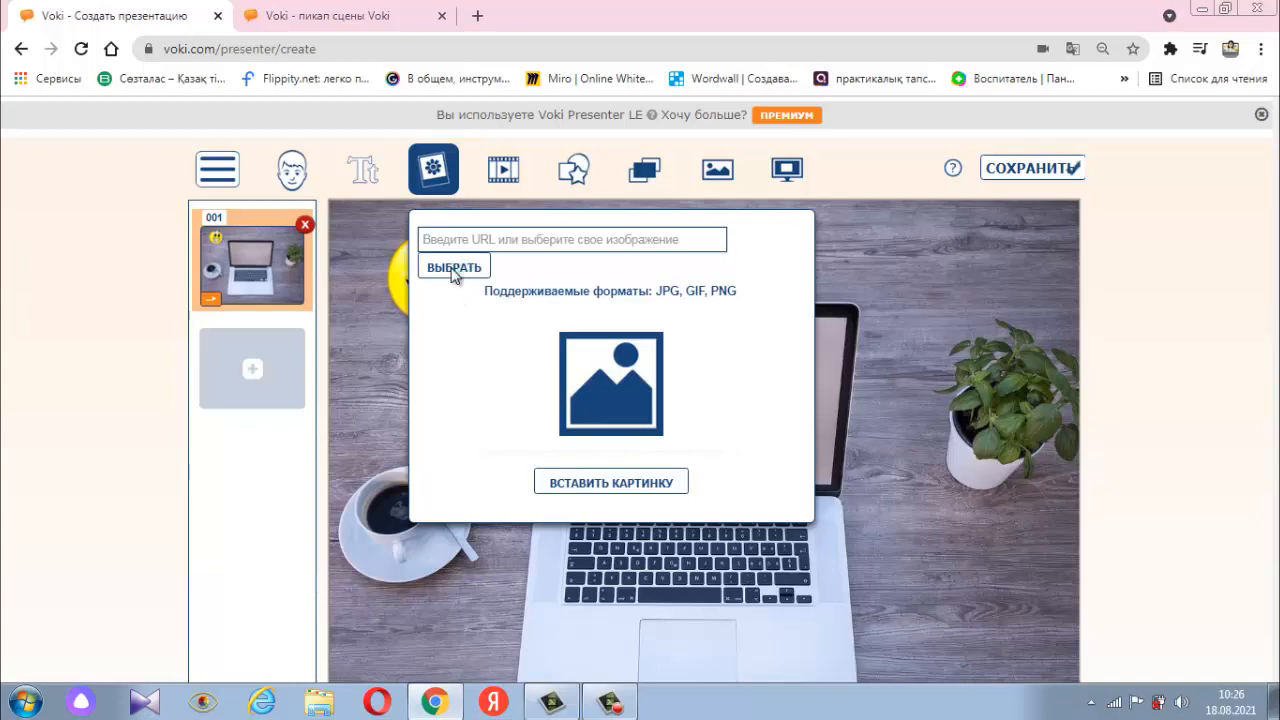
left_click(452, 267)
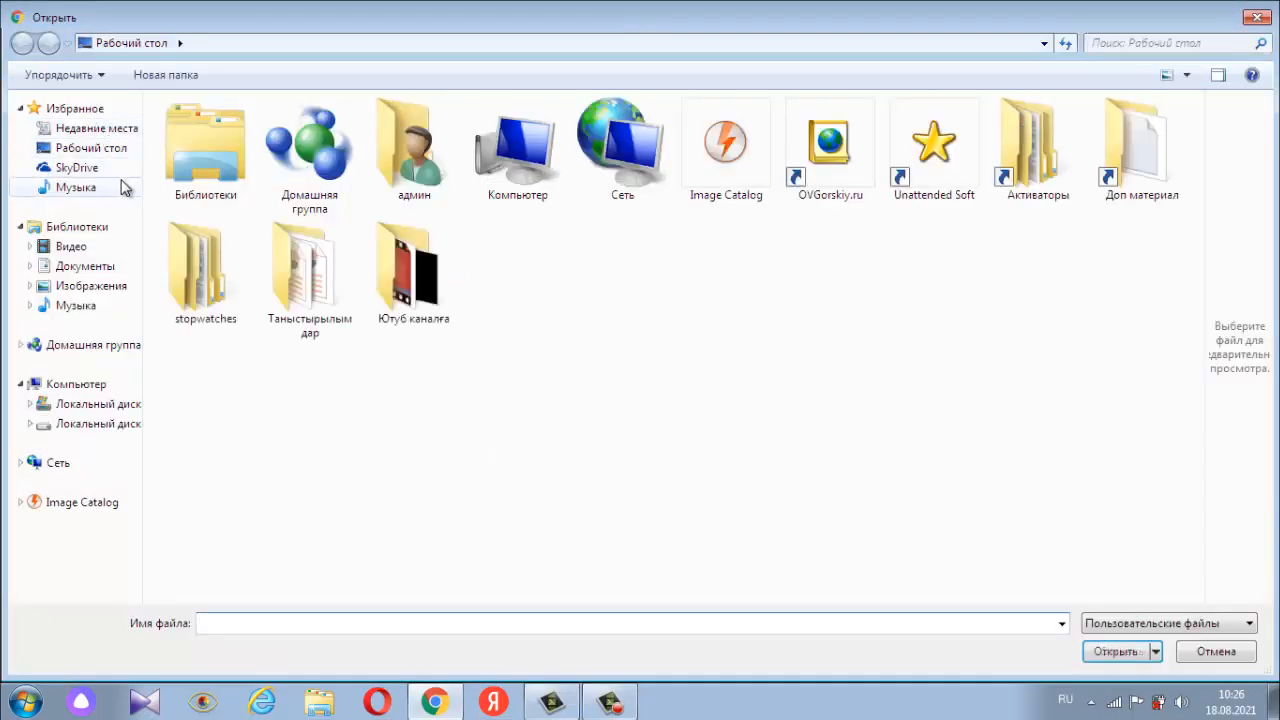
left_click_drag(1198, 450, 1198, 463)
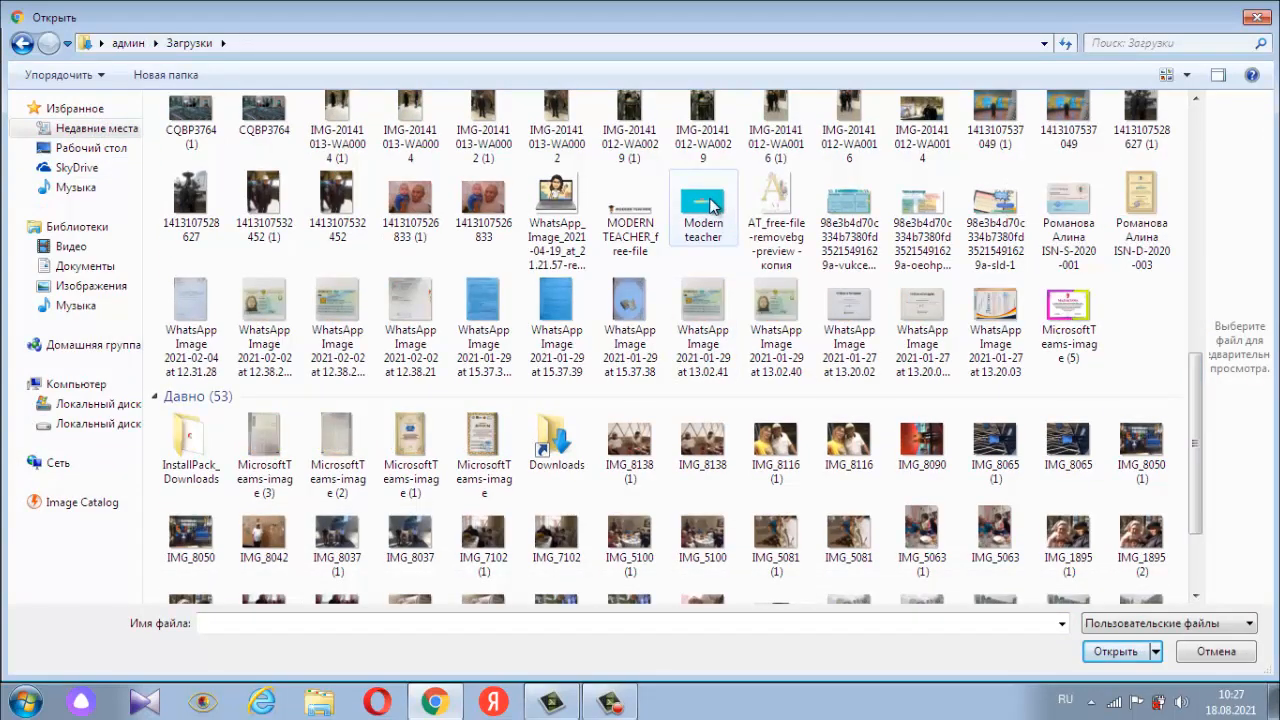
left_click(712, 205)
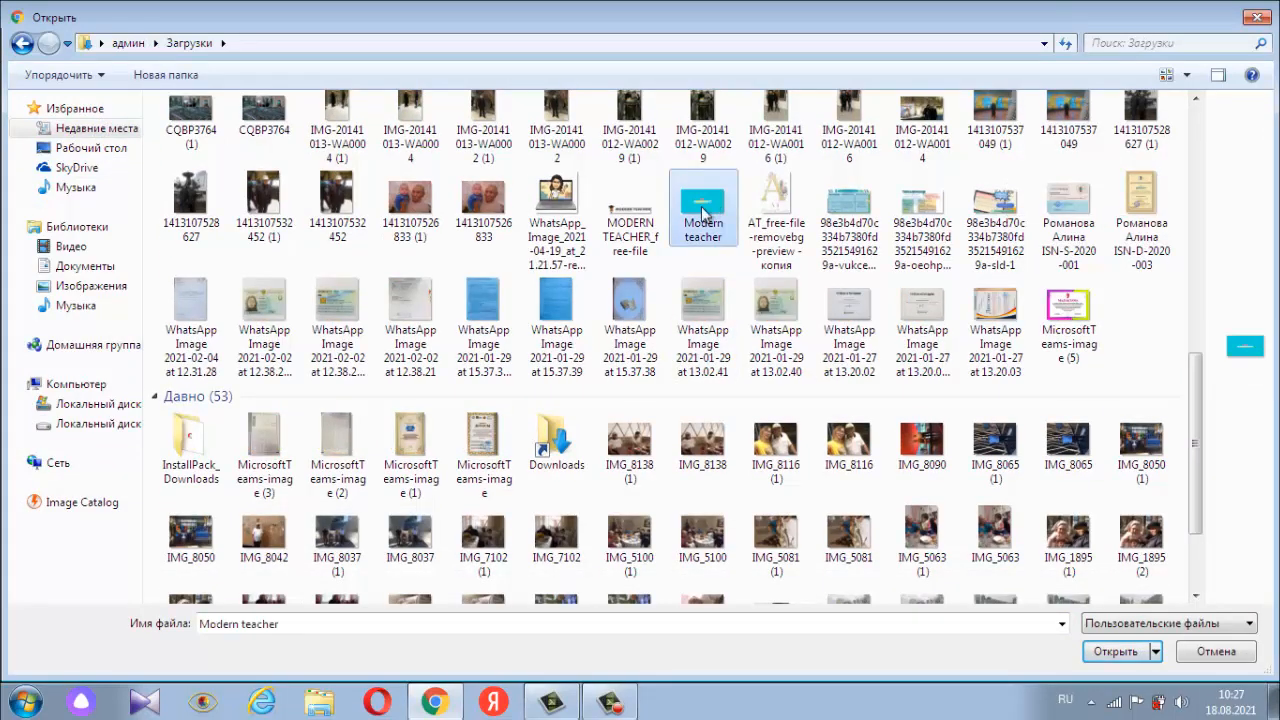
left_click(1132, 660)
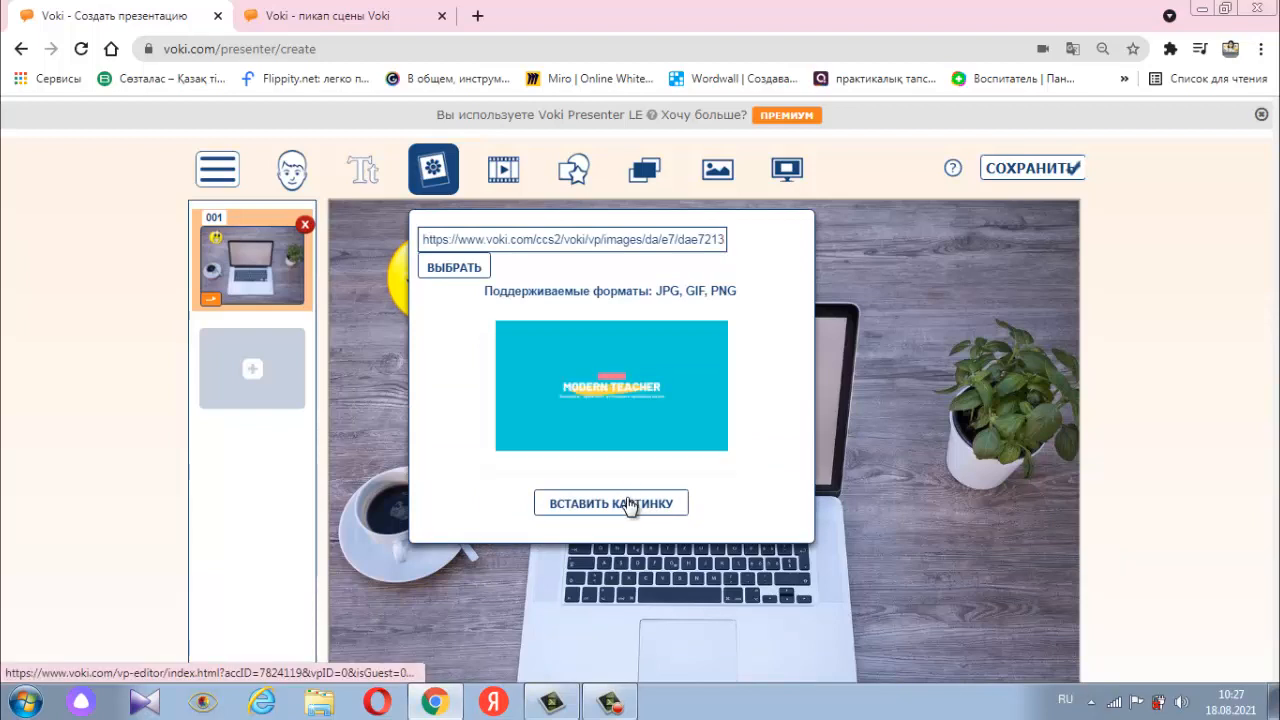
left_click(629, 504)
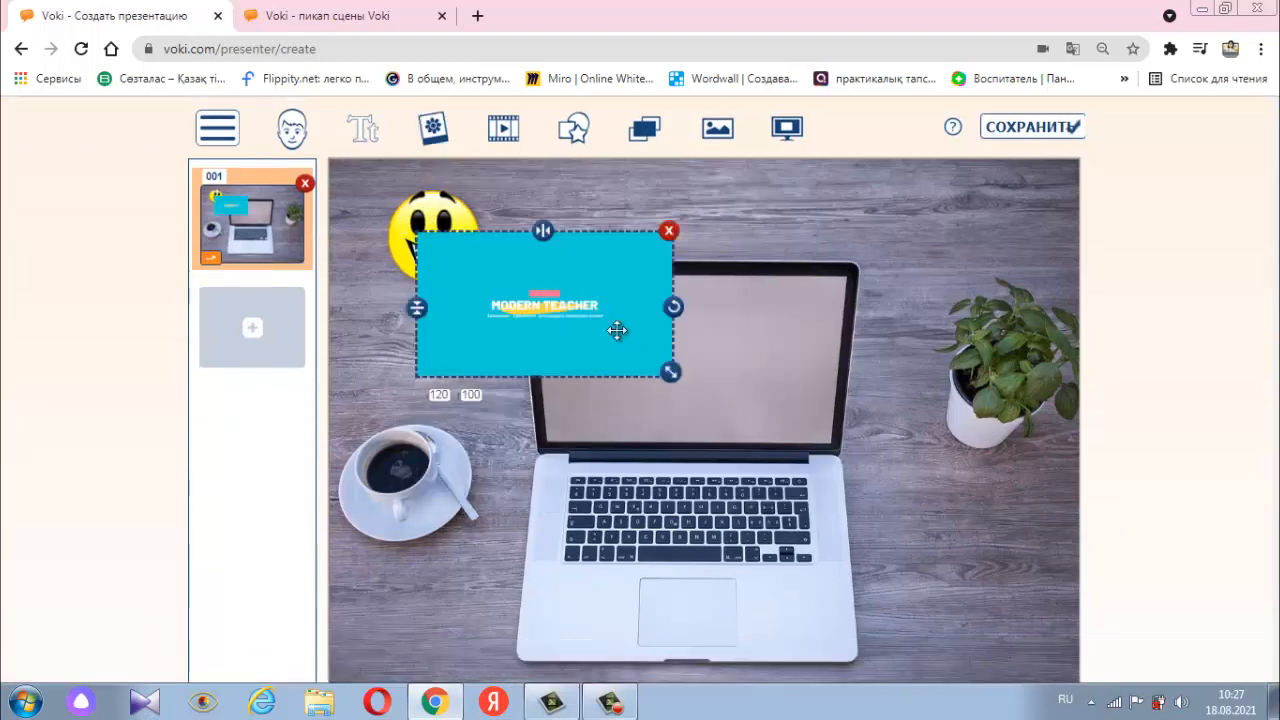
- Move the Modern Teacher picture onto the laptop's screen at position 296, 158 and enlarge it to cover the screen
left_click_drag(614, 329, 743, 370)
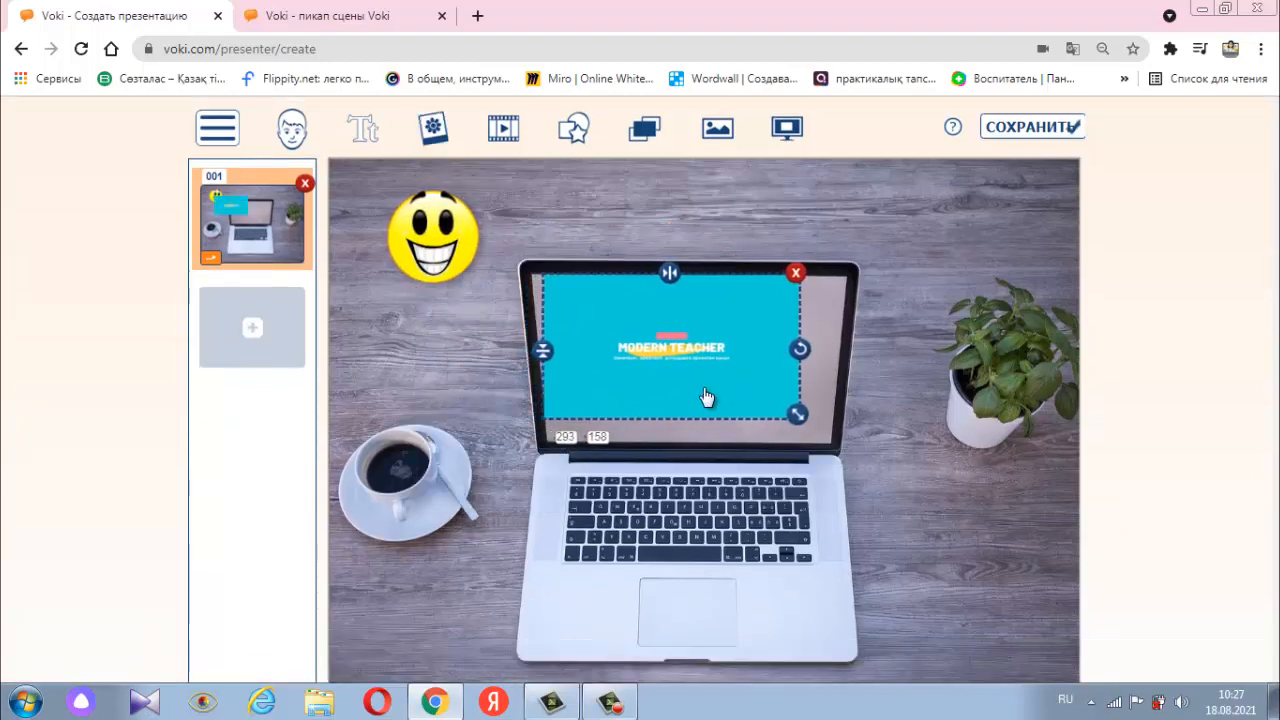
left_click_drag(797, 414, 836, 435)
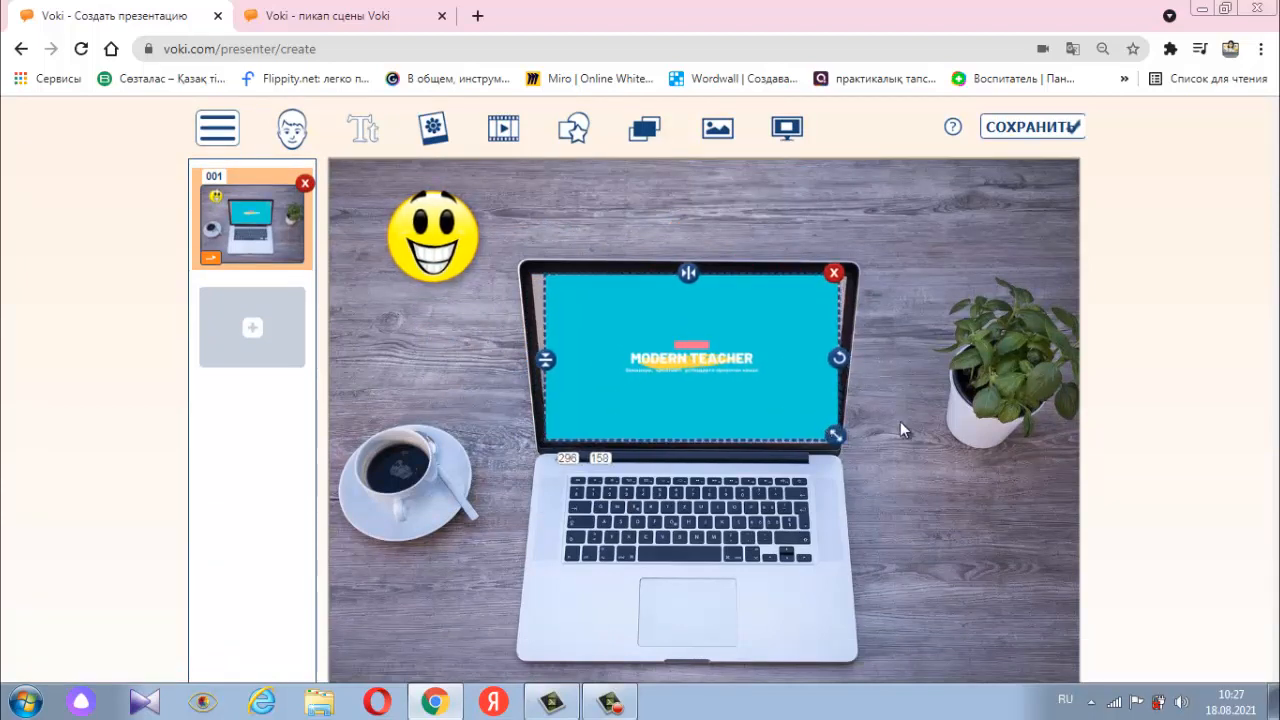
left_click(943, 473)
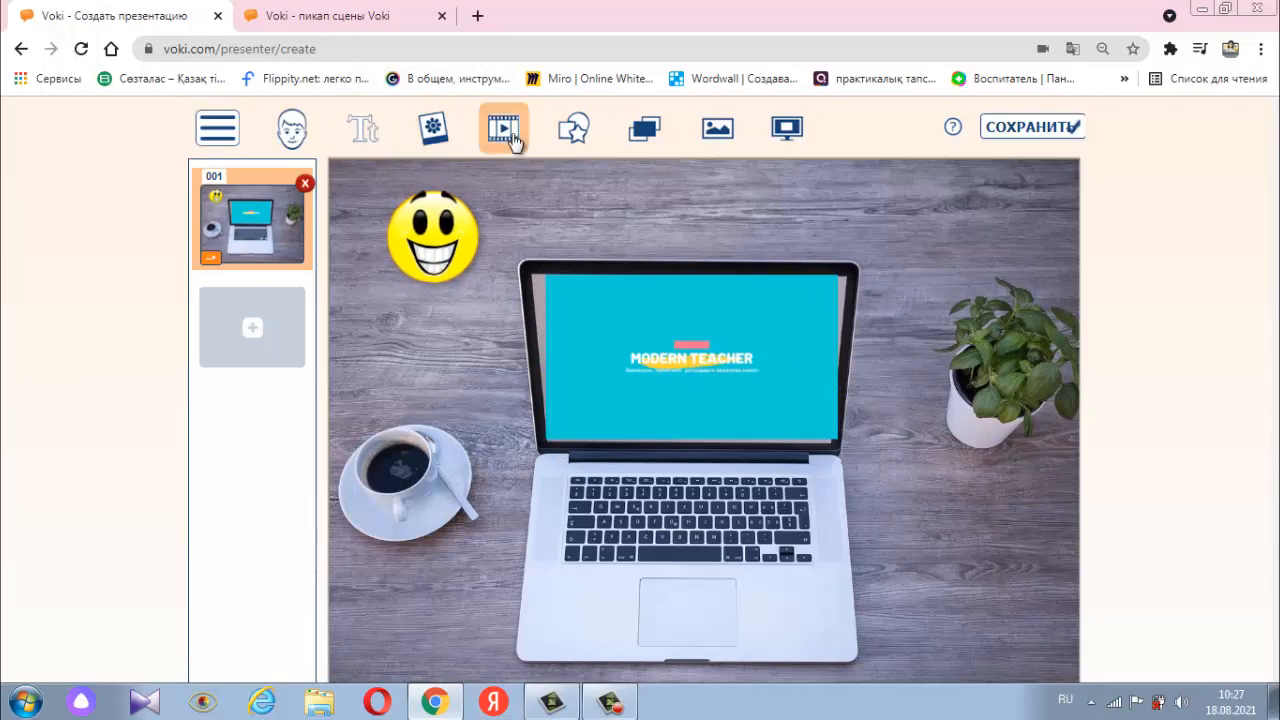
- Add an outlined rectangular speech bubble, enlarge it and place it above the plant at position 627, 15
left_click(588, 136)
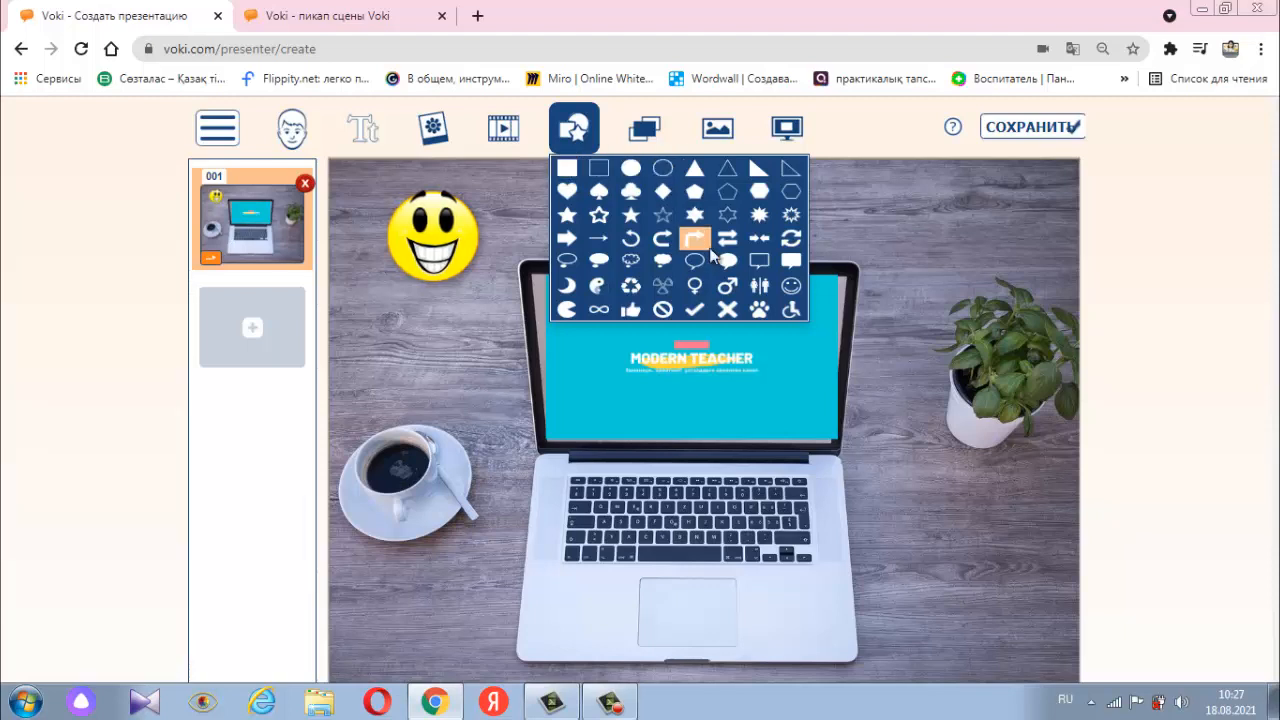
left_click(760, 262)
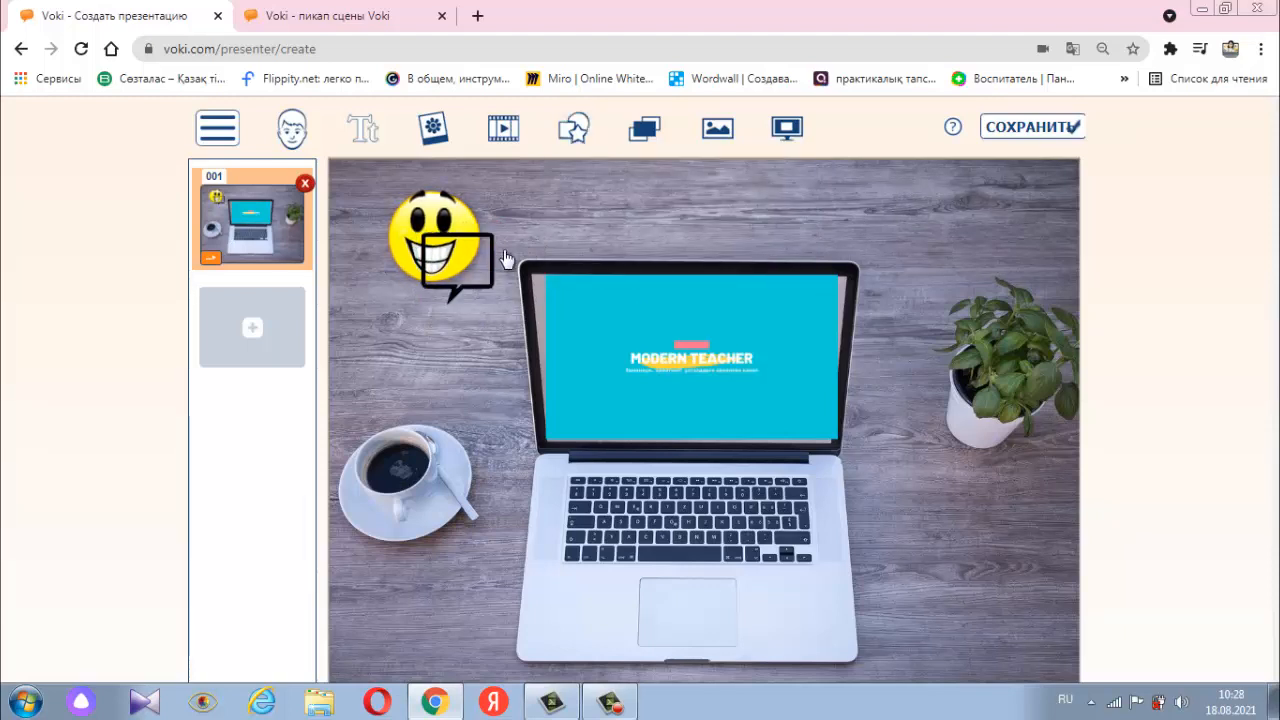
left_click_drag(504, 260, 1007, 321)
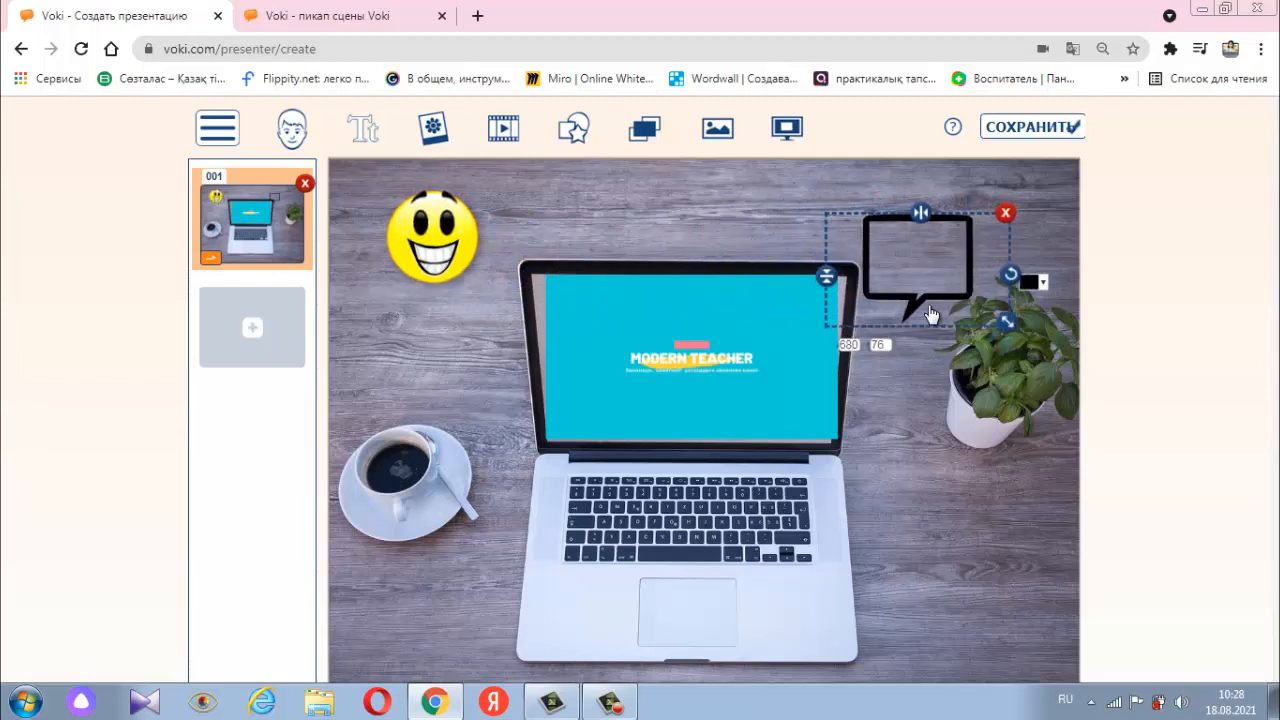
left_click_drag(889, 289, 850, 247)
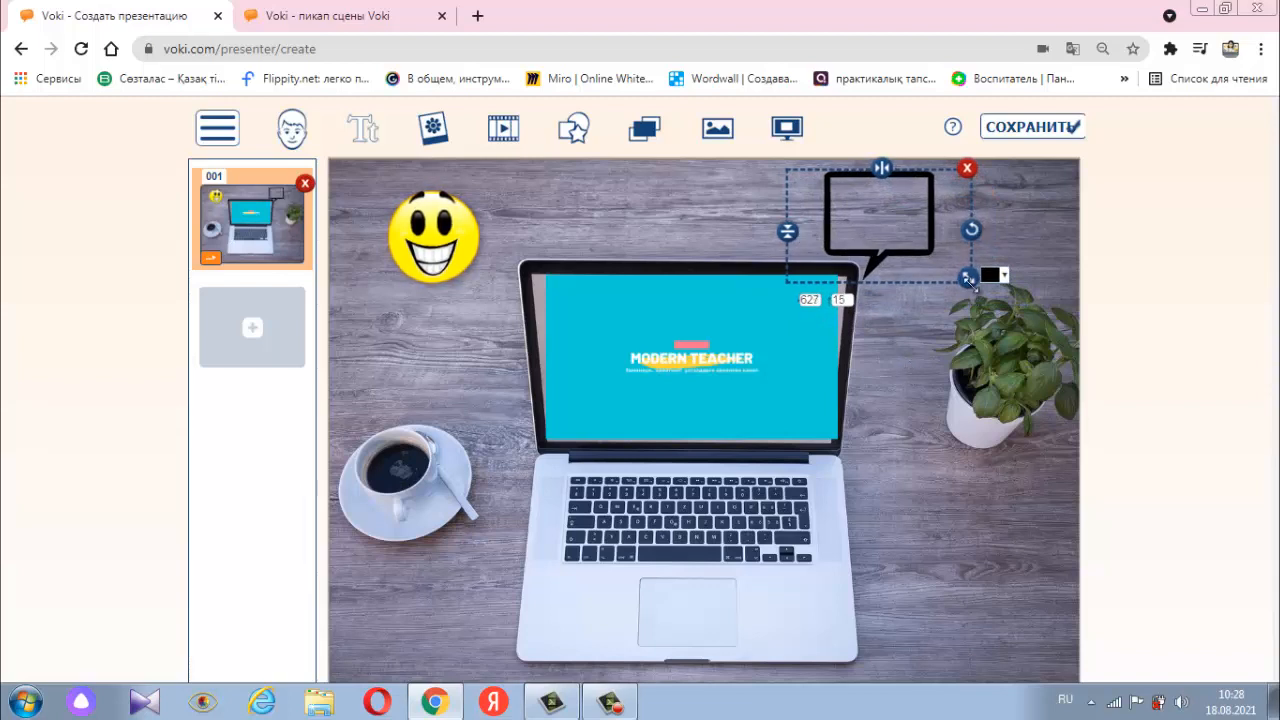
left_click_drag(968, 277, 1052, 316)
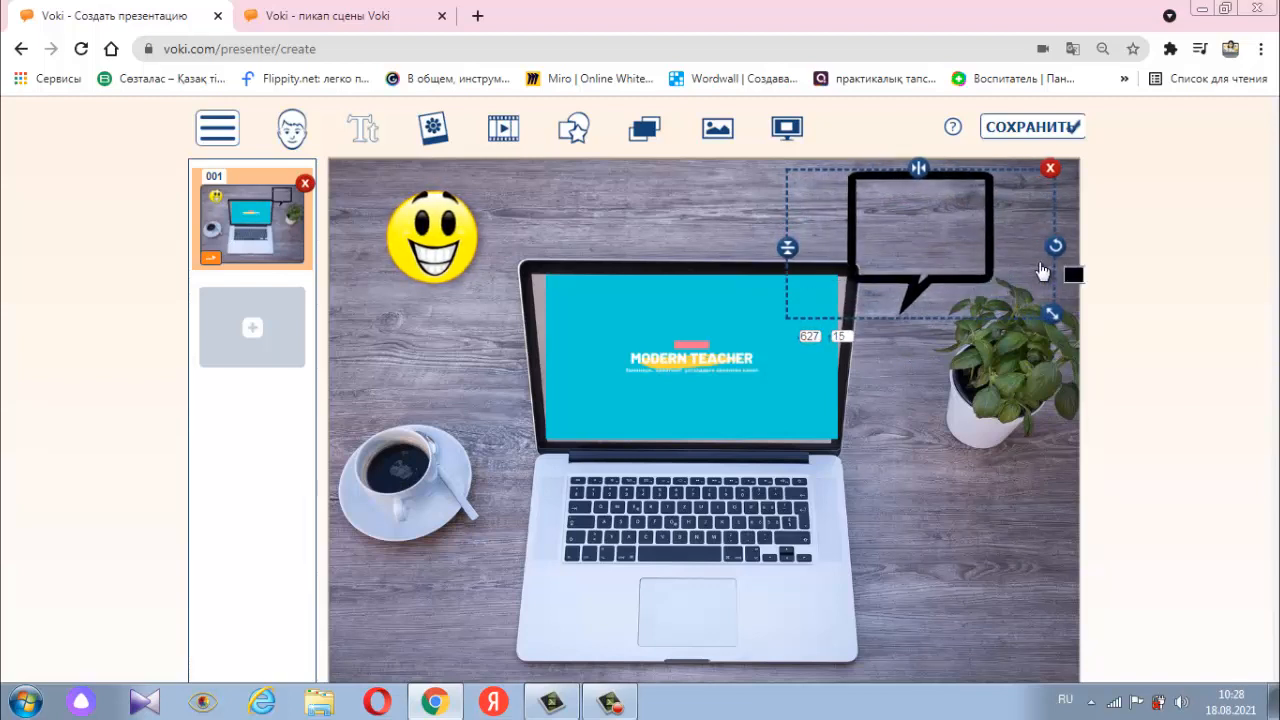
- Add a text box inside the speech bubble at position 744, 59 and place the smiley in the slide's upper-left corner at 0, 2
left_click(363, 127)
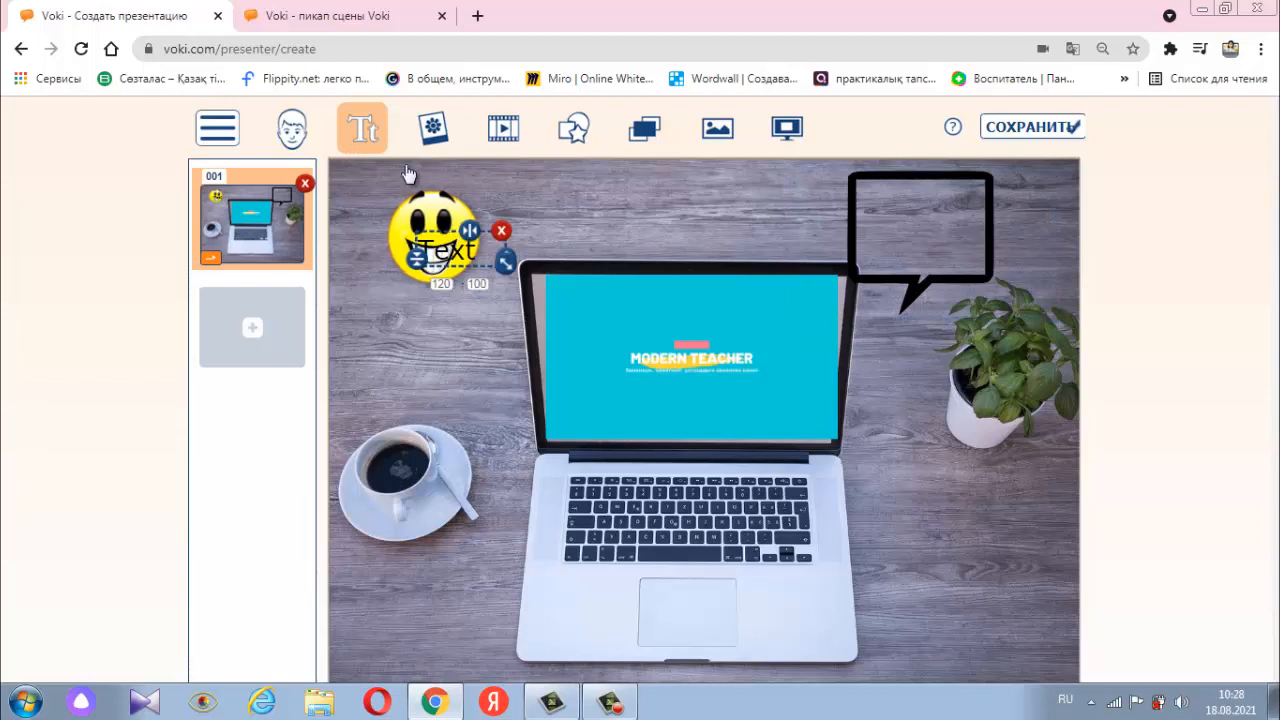
left_click_drag(453, 224, 635, 344)
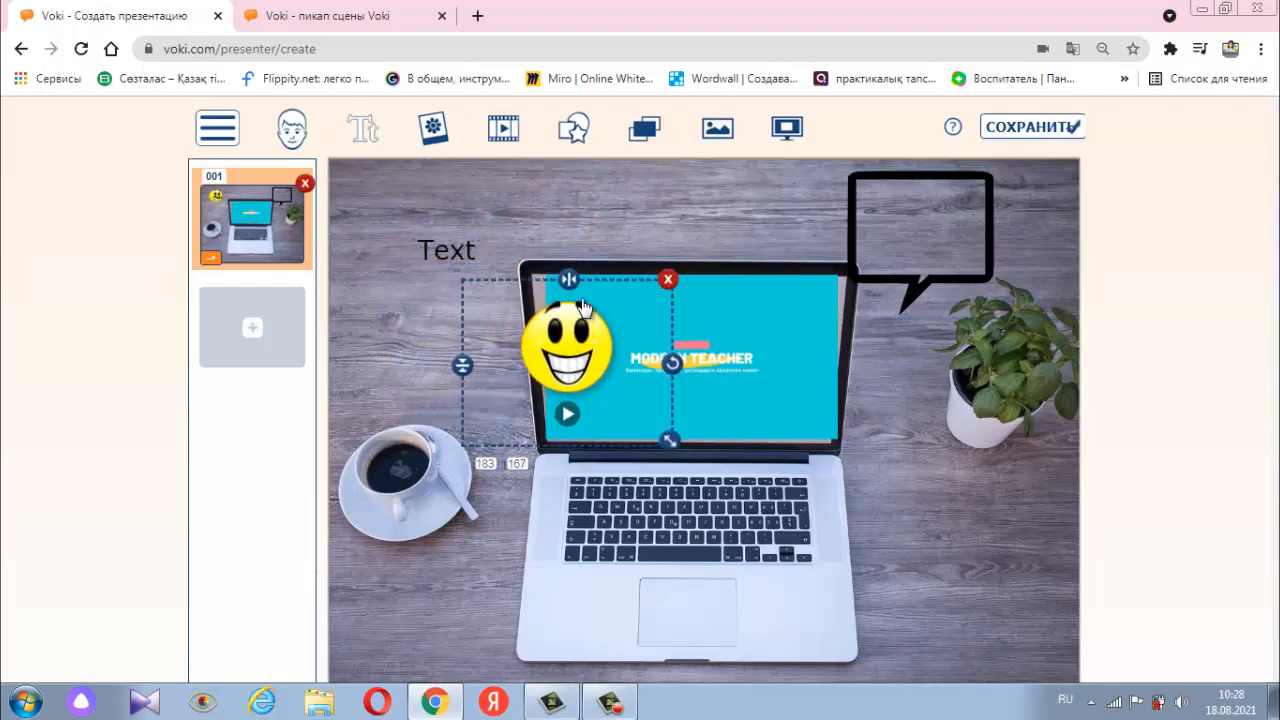
left_click(455, 245)
left_click_drag(442, 227, 595, 209)
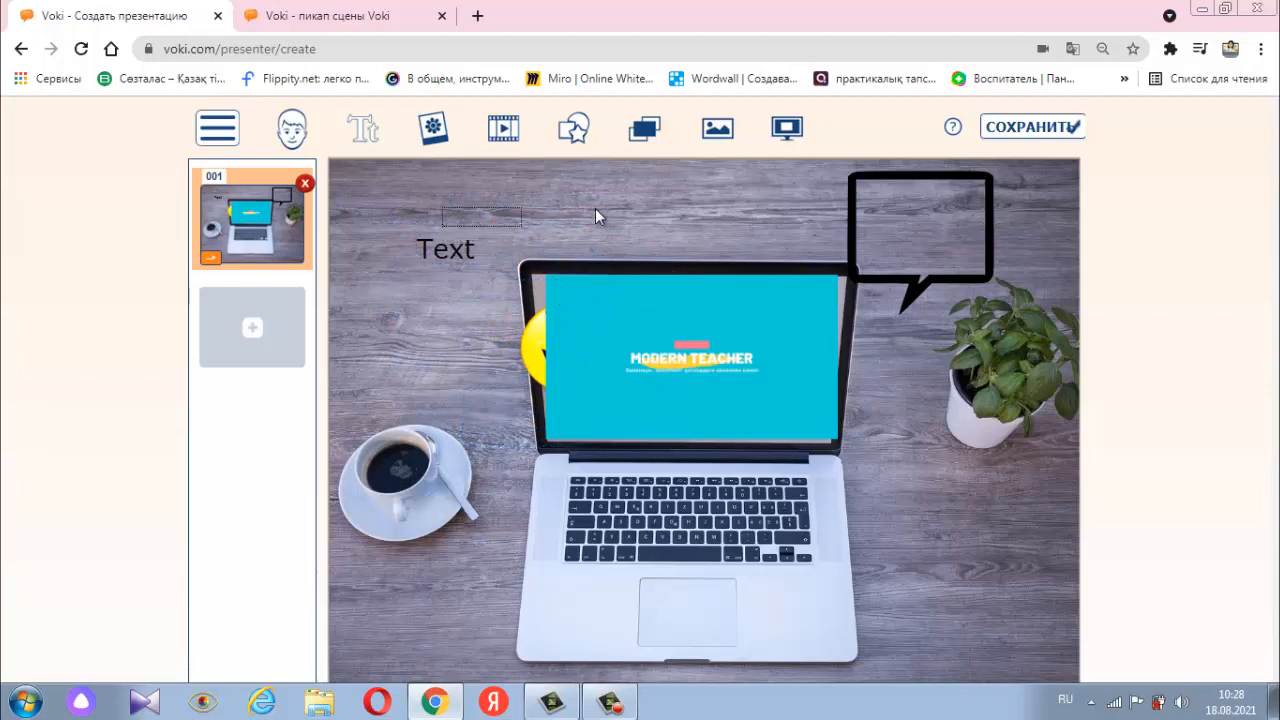
left_click_drag(445, 253, 903, 223)
left_click_drag(519, 350, 385, 231)
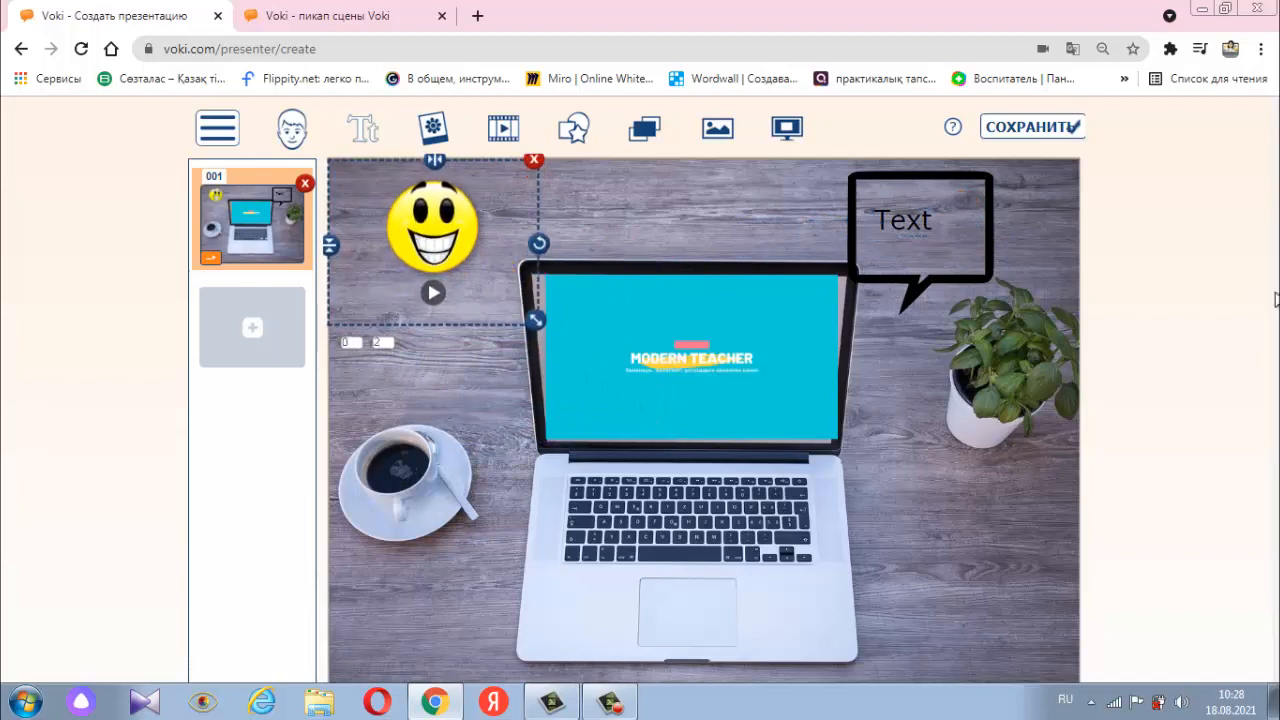
- Switch the input language to Kazakh and replace the speech bubble's placeholder text with "Каналға тіркелуді ұмытпаңыз"
left_click(910, 226)
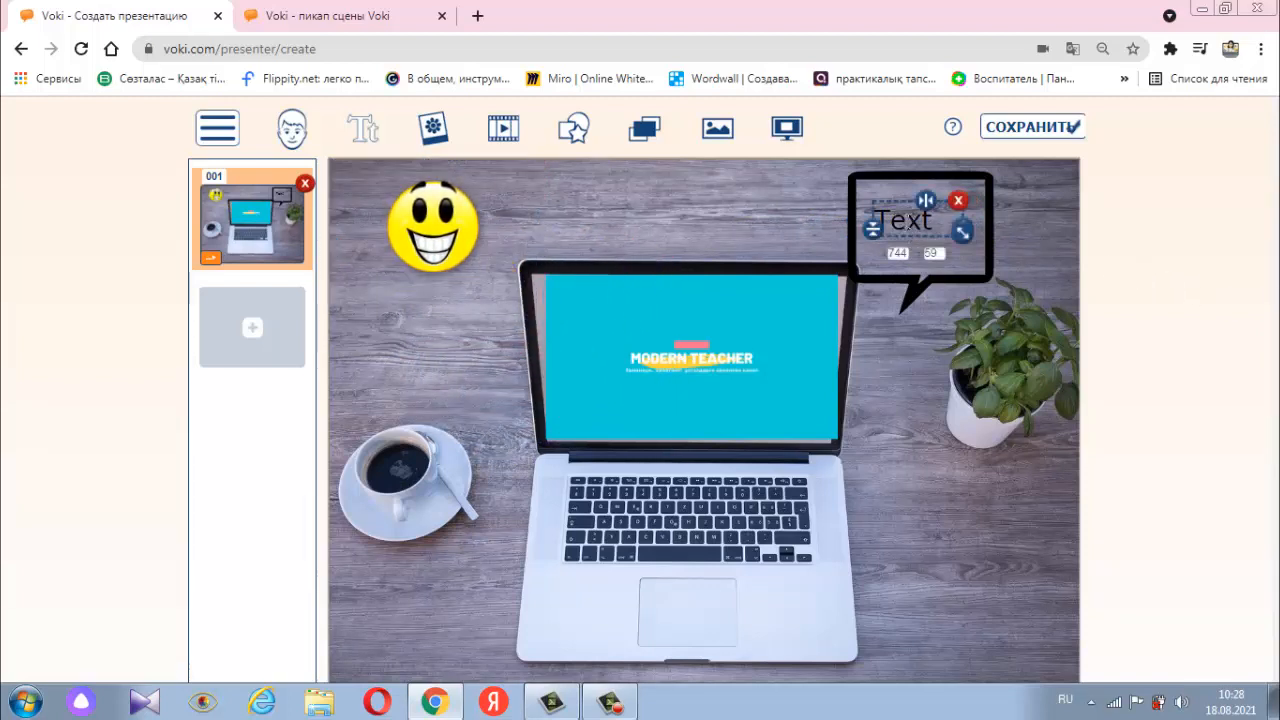
double_click(911, 224)
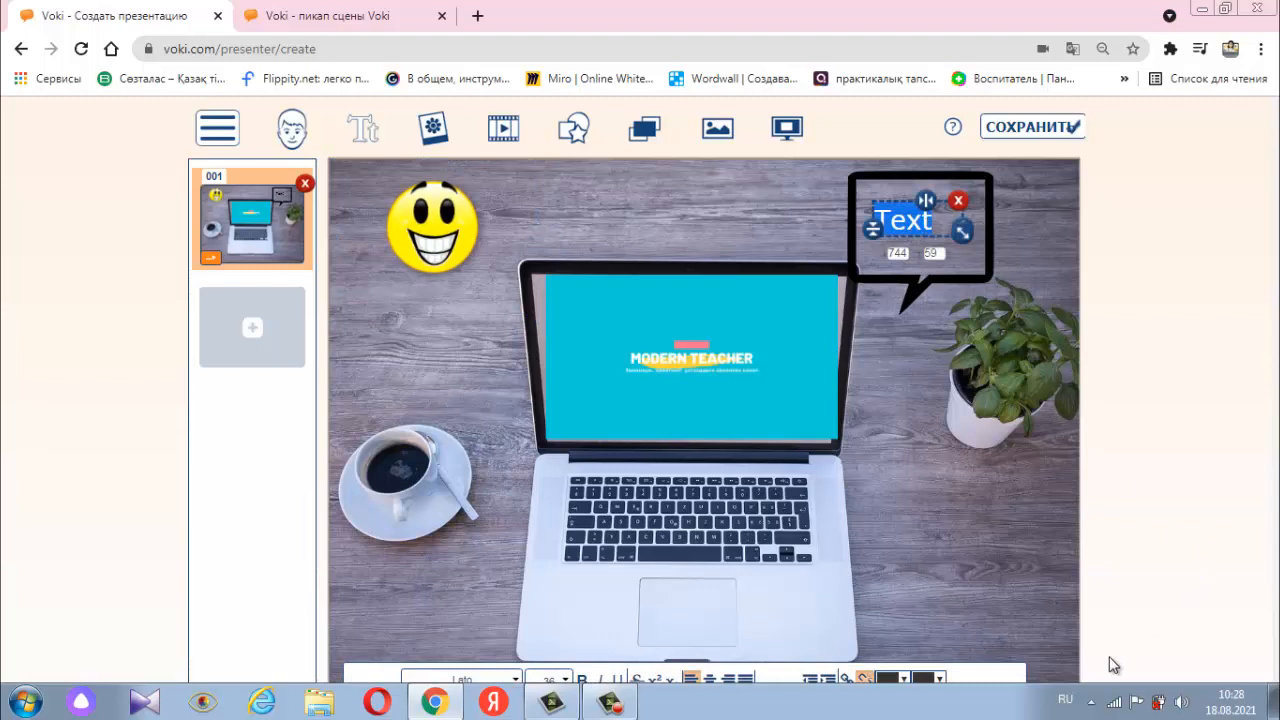
left_click(1066, 699)
left_click(1084, 649)
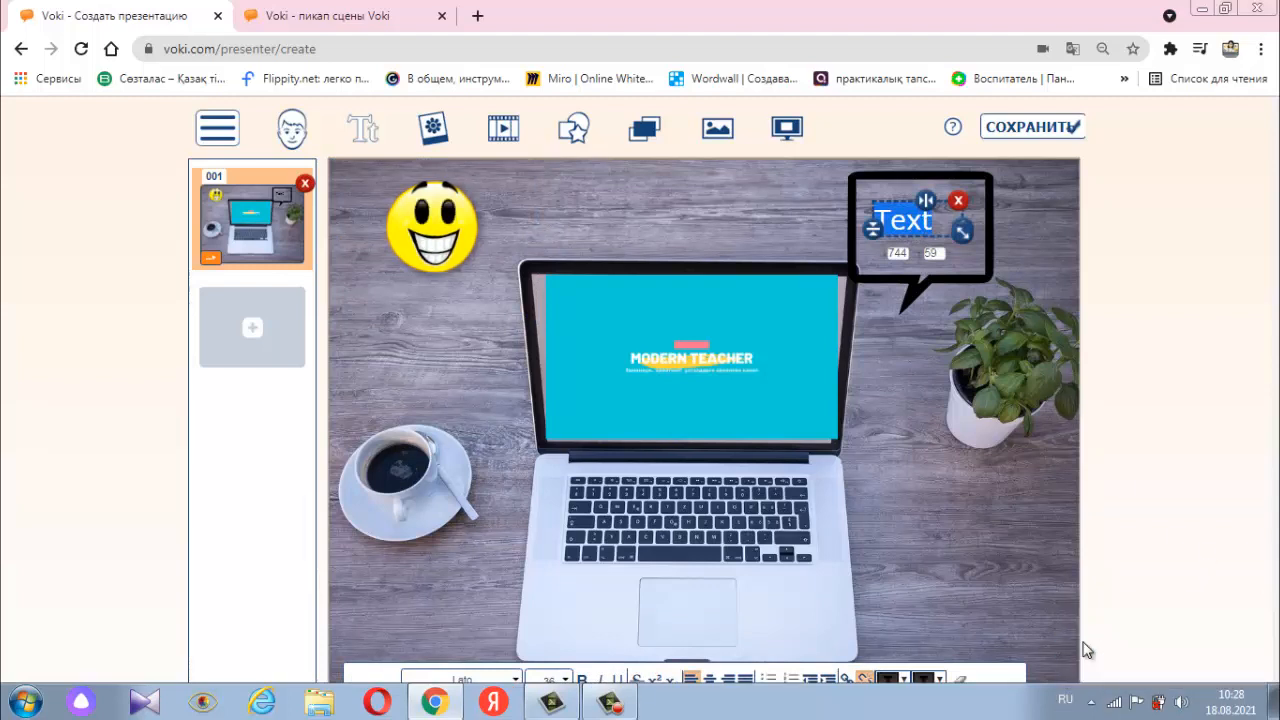
type("Кана")
type("лғ")
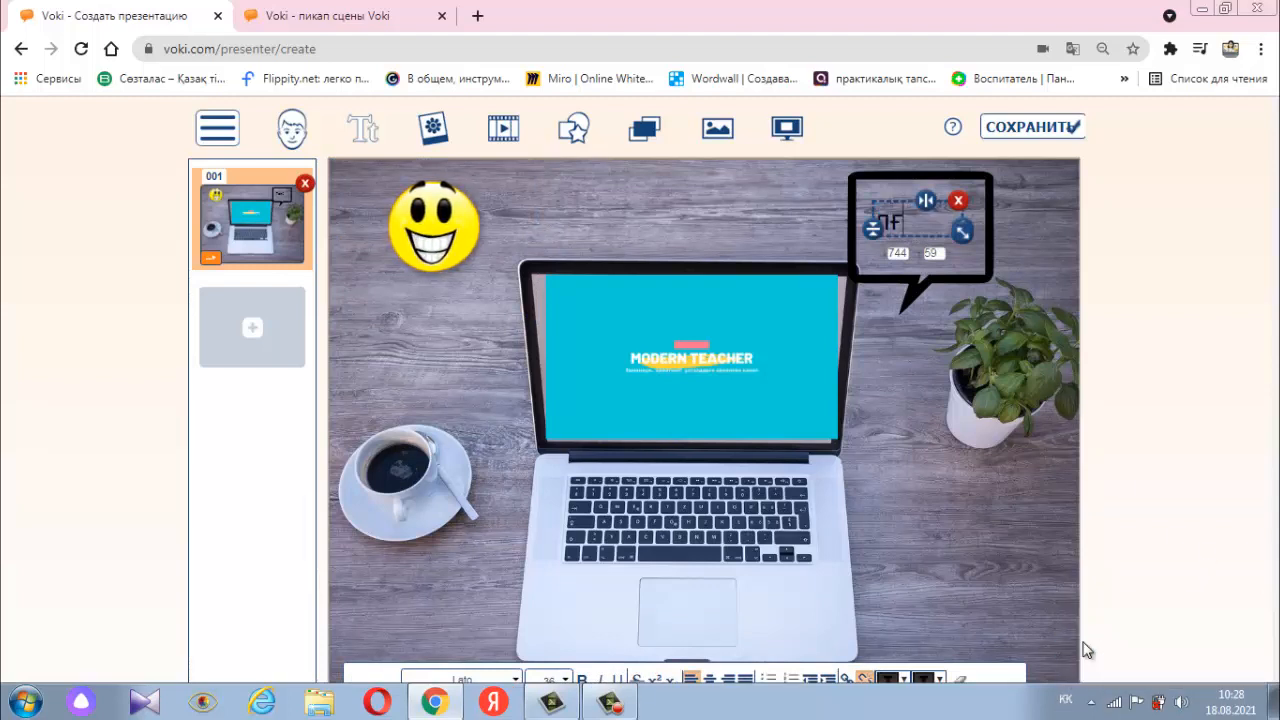
type("а тіркелу")
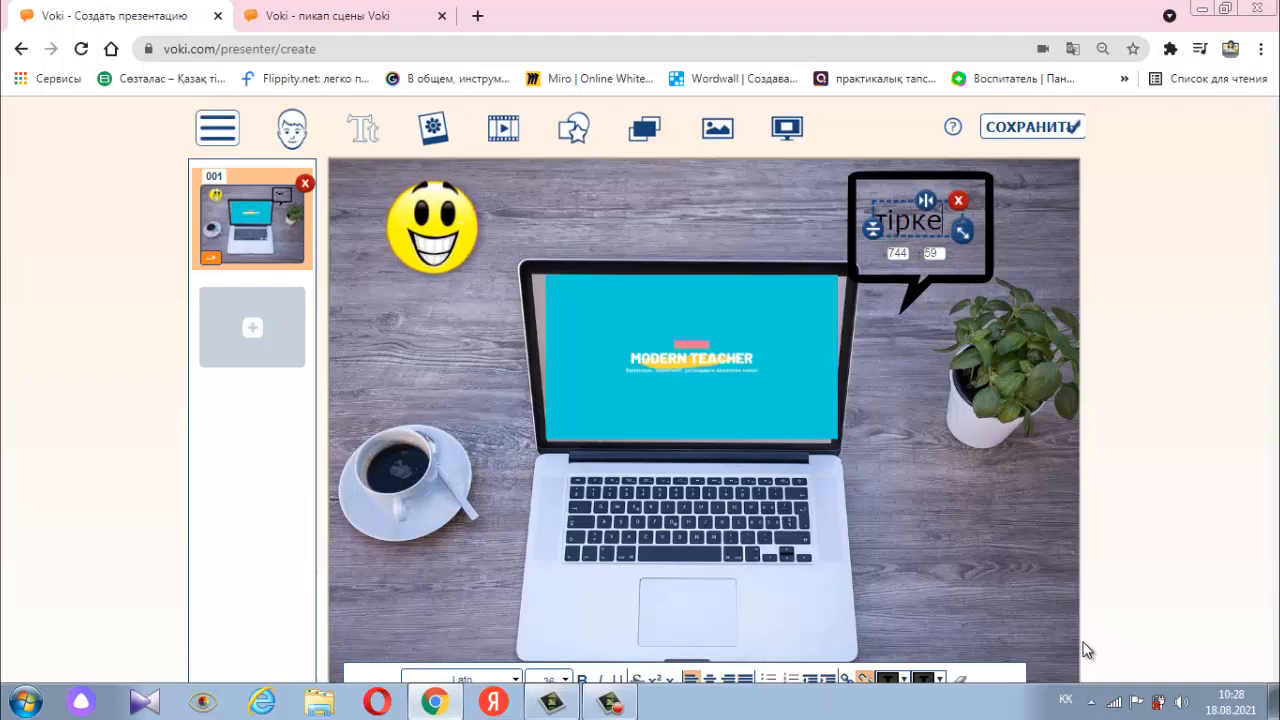
type("ді ұм")
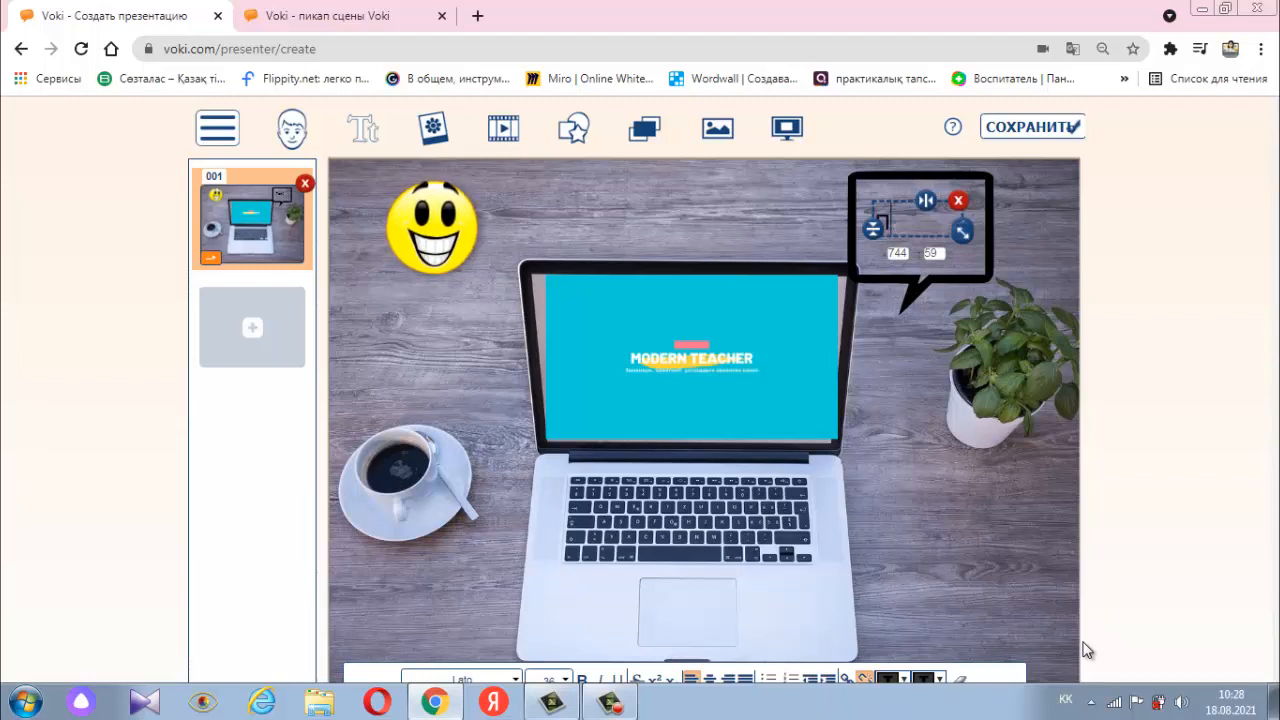
type("ытпаңыз")
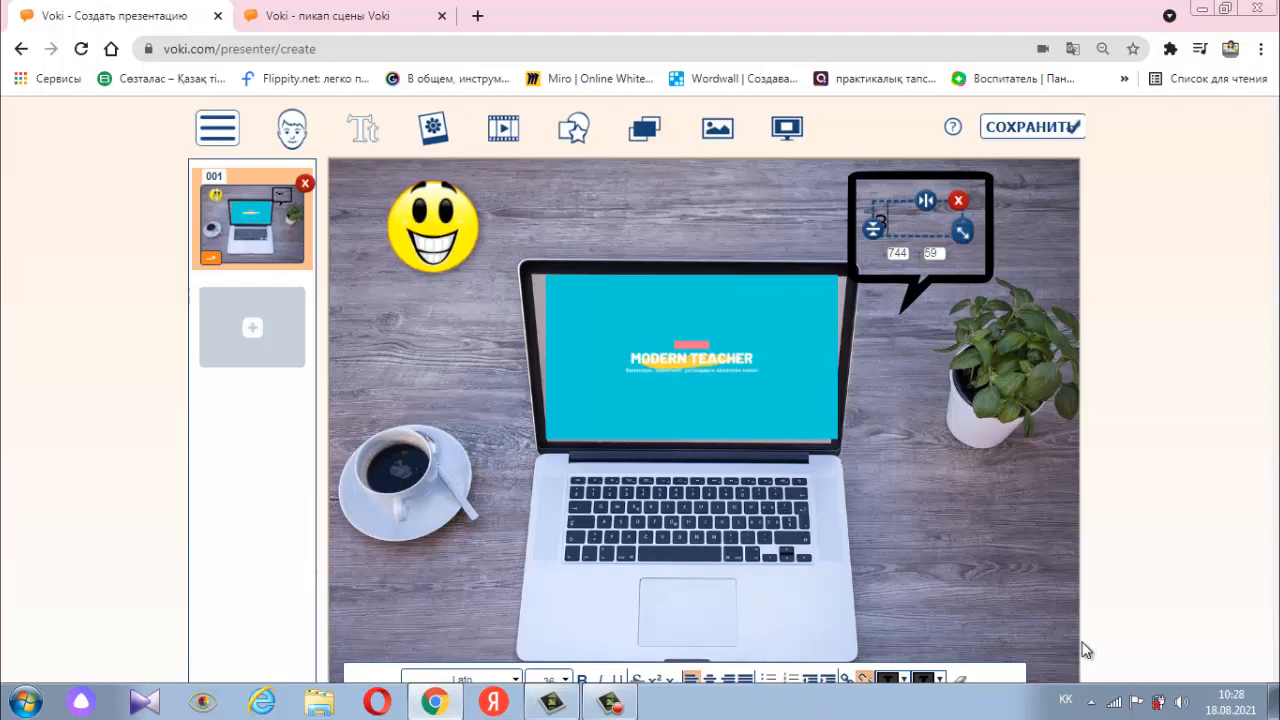
- Set all of the speech bubble's text to size 24 and centre it
key("ctrl+a")
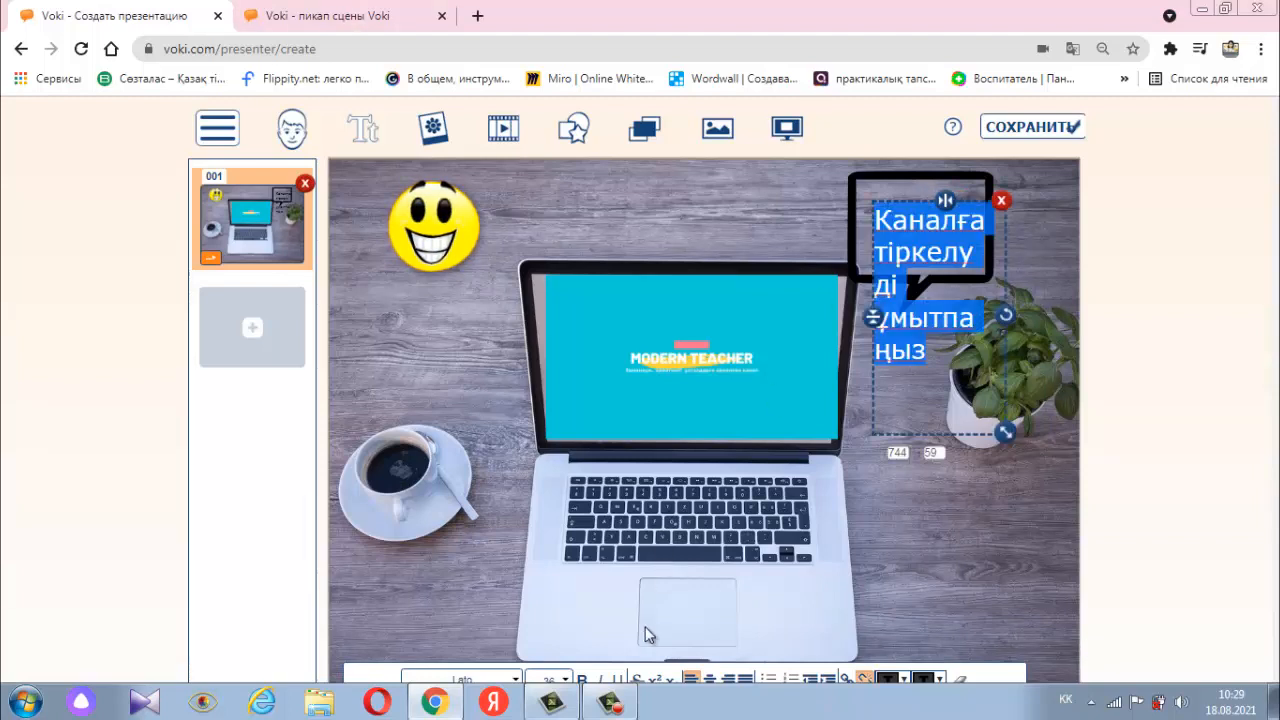
left_click(568, 680)
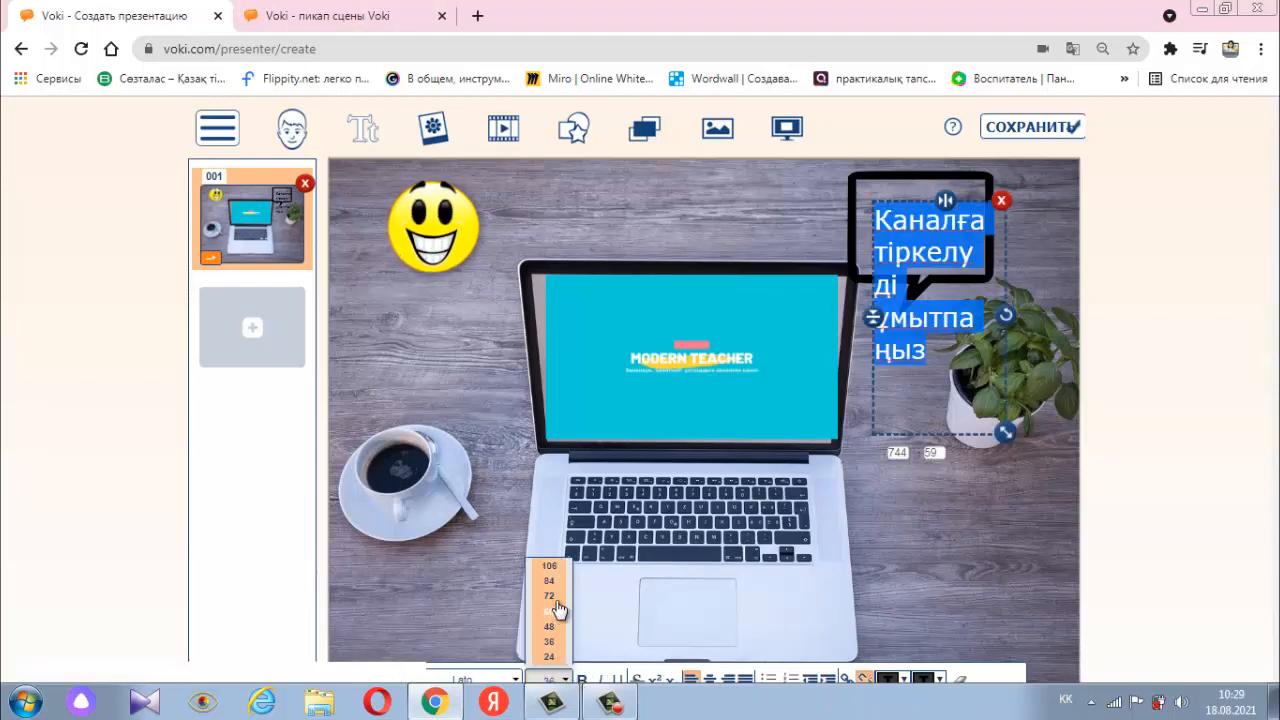
left_click(555, 657)
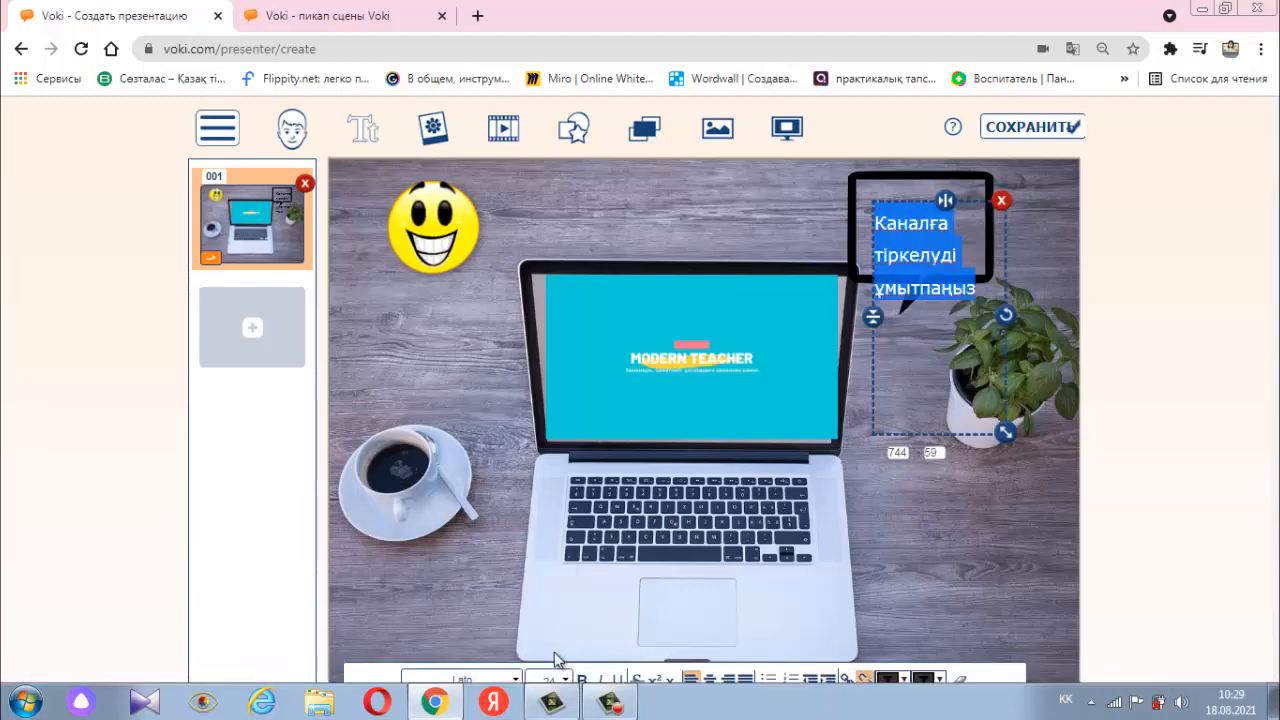
left_click(505, 679)
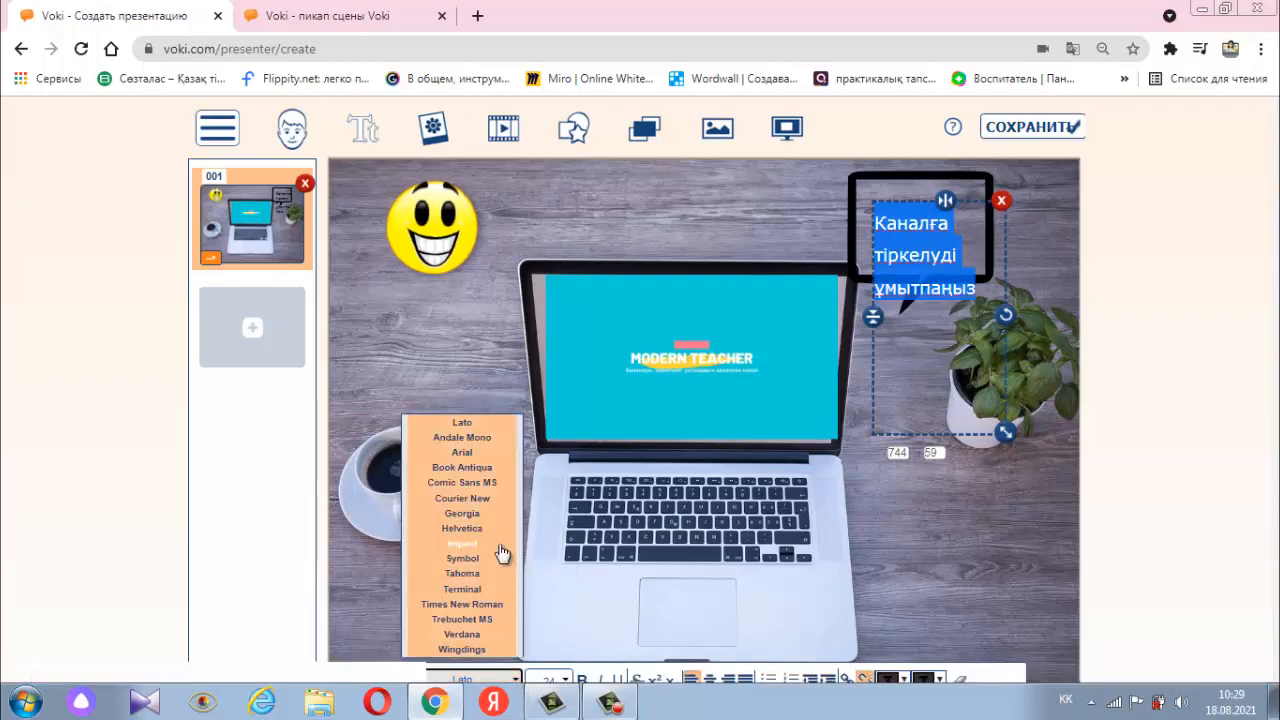
scroll(482, 447, "down", 3)
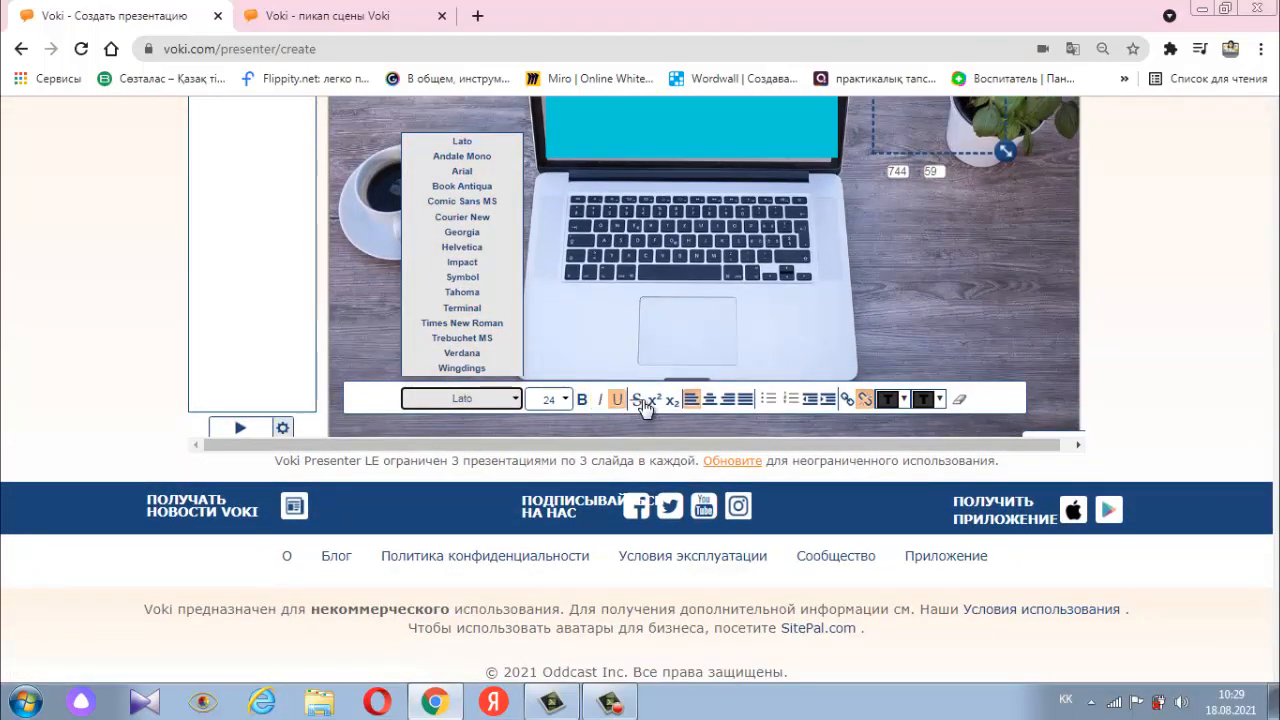
left_click(711, 400)
scroll(711, 403, "up", 3)
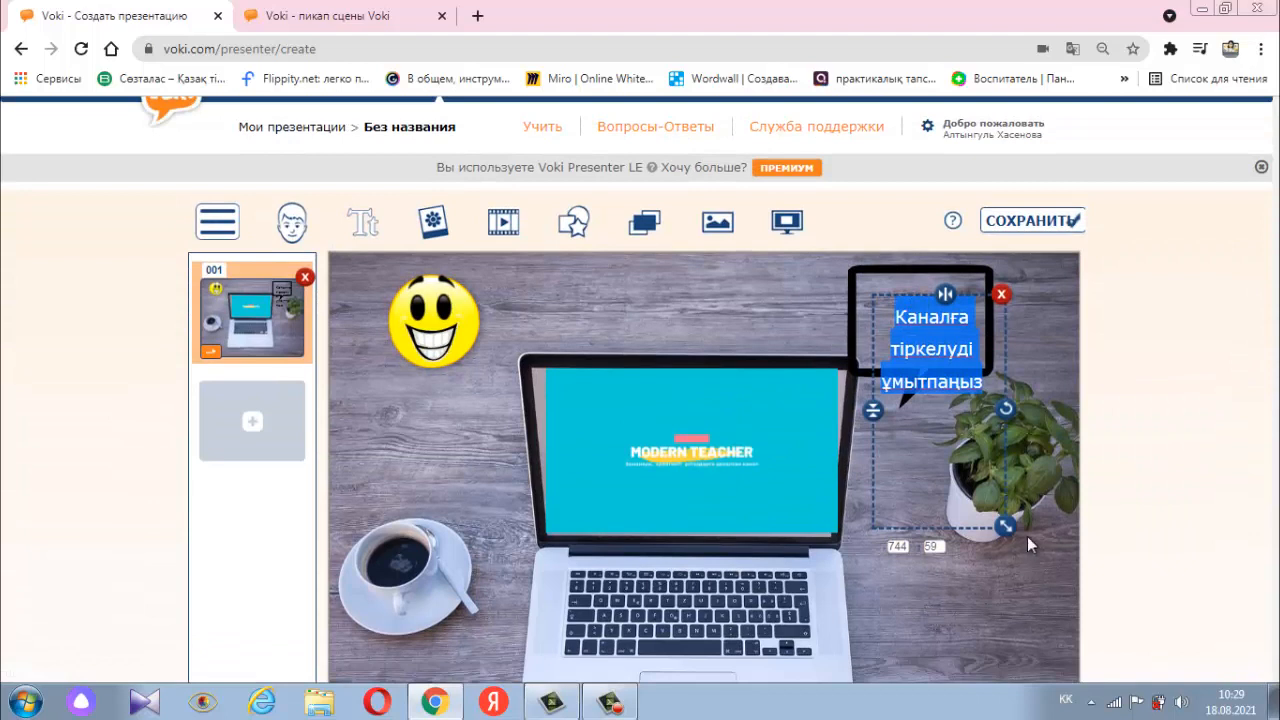
- Save the new presentation under the name "Үлгі"
left_click(1032, 220)
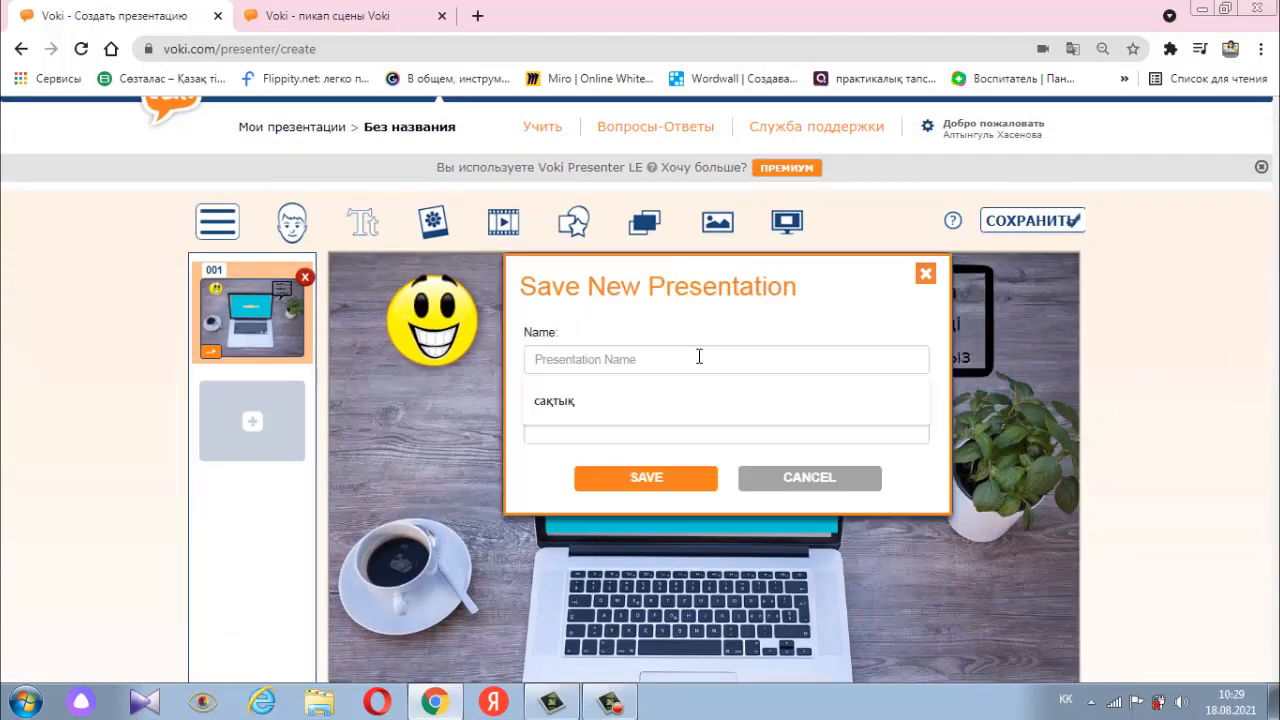
type("Y")
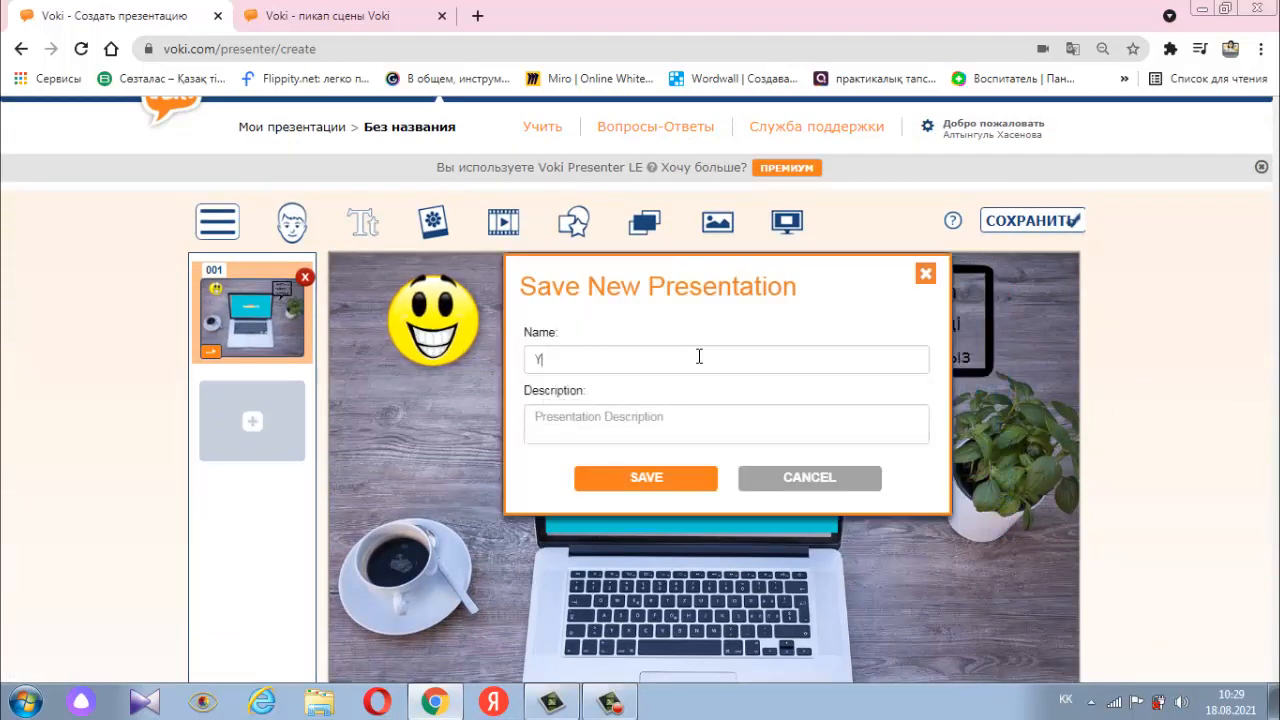
type("лгі")
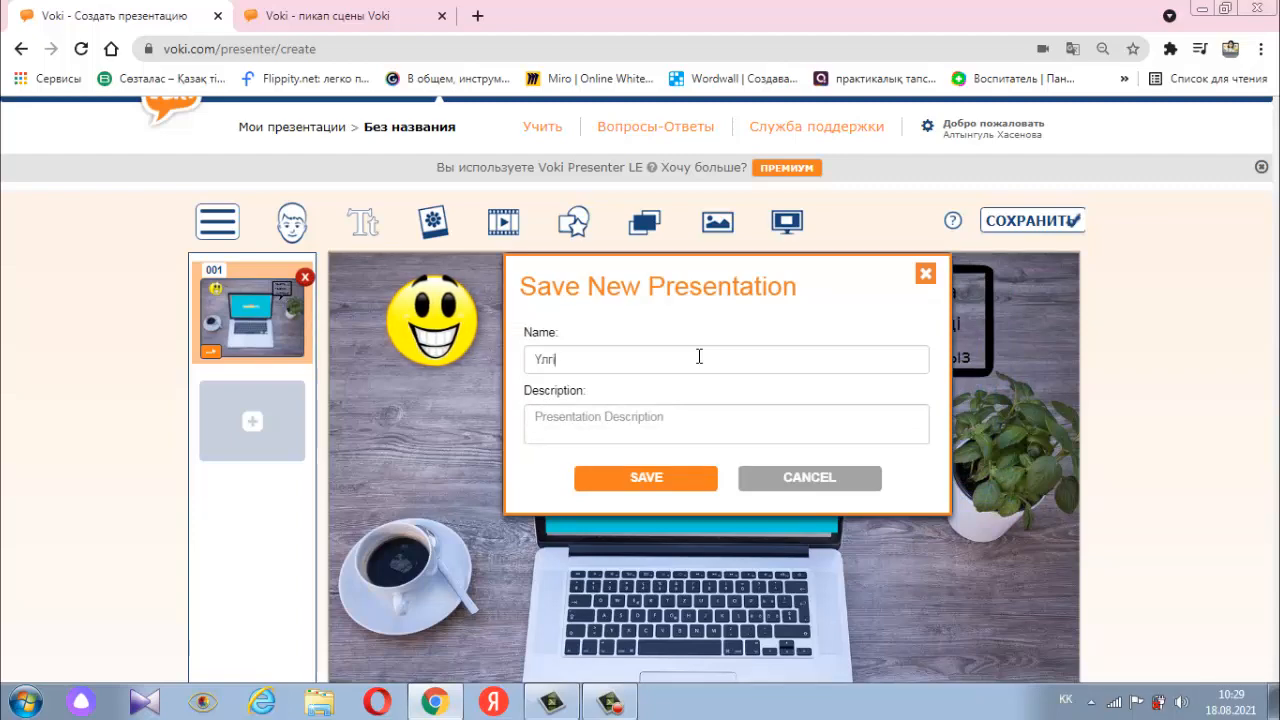
left_click(652, 480)
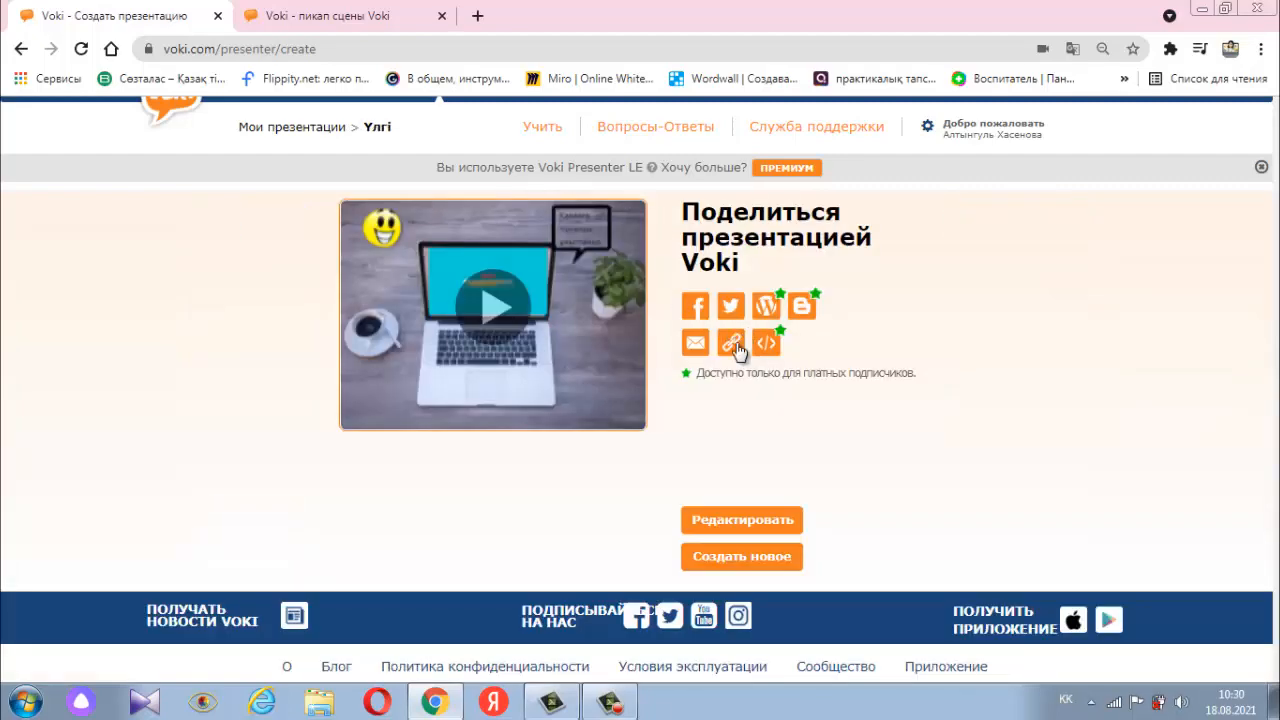
- Copy the saved presentation's share URL and open it in a new browser tab, closing the translation popup
left_click(733, 345)
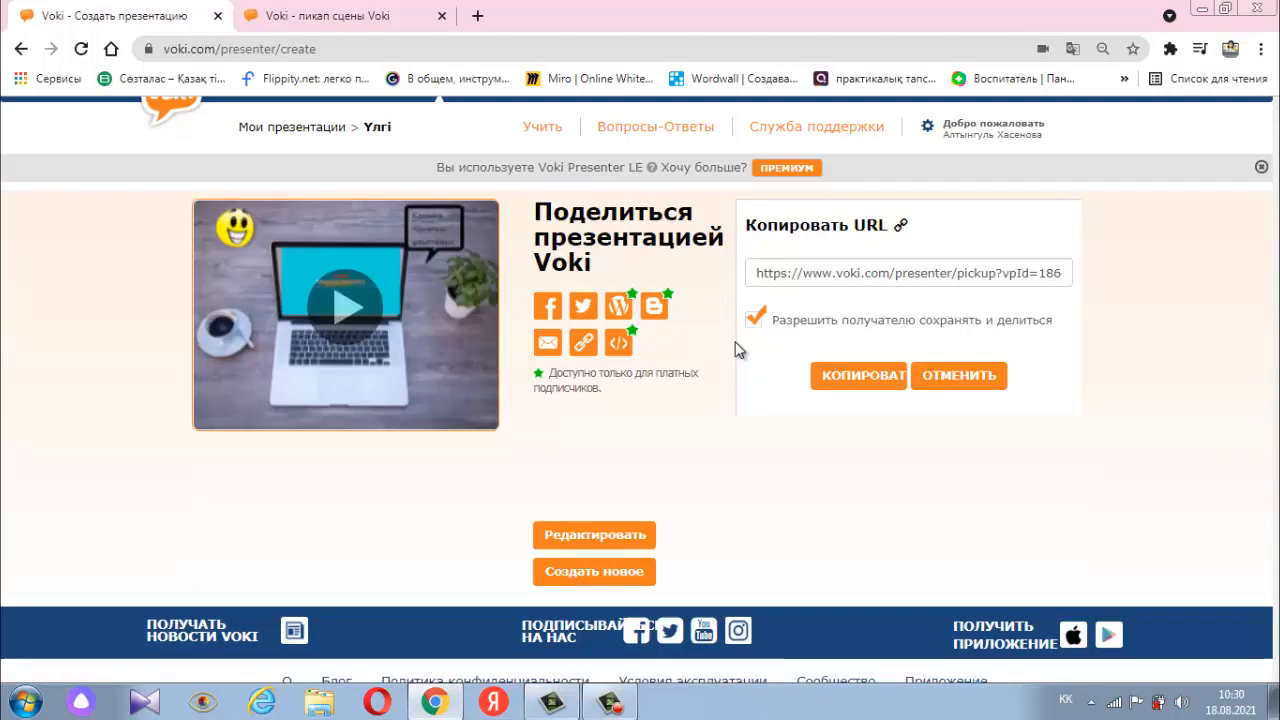
left_click(863, 386)
key("ctrl+c")
left_click(478, 15)
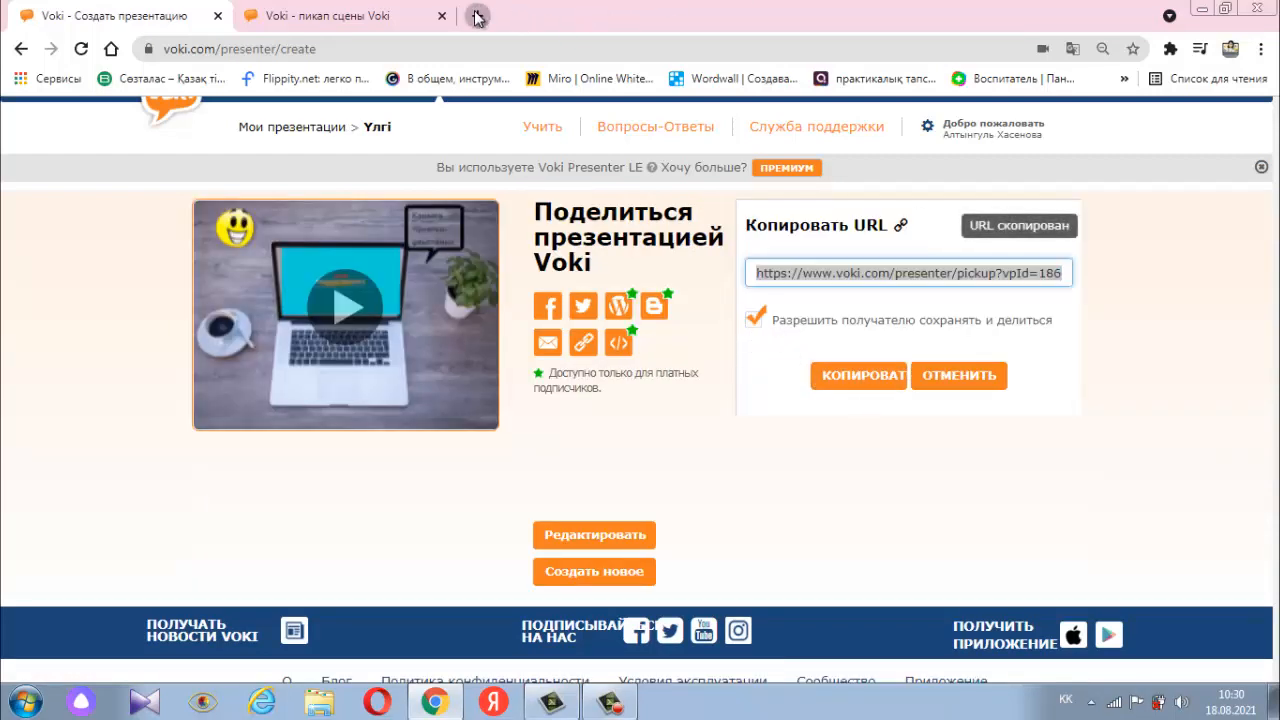
right_click(456, 50)
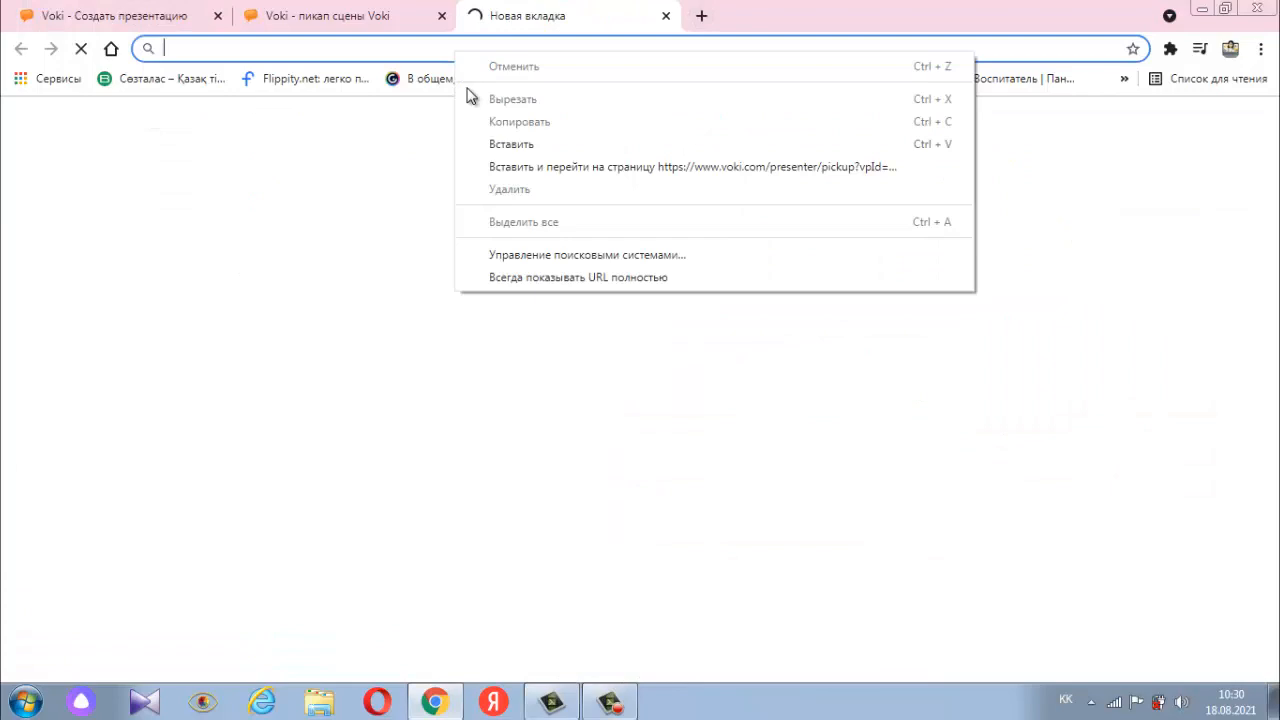
left_click(491, 143)
key("Return")
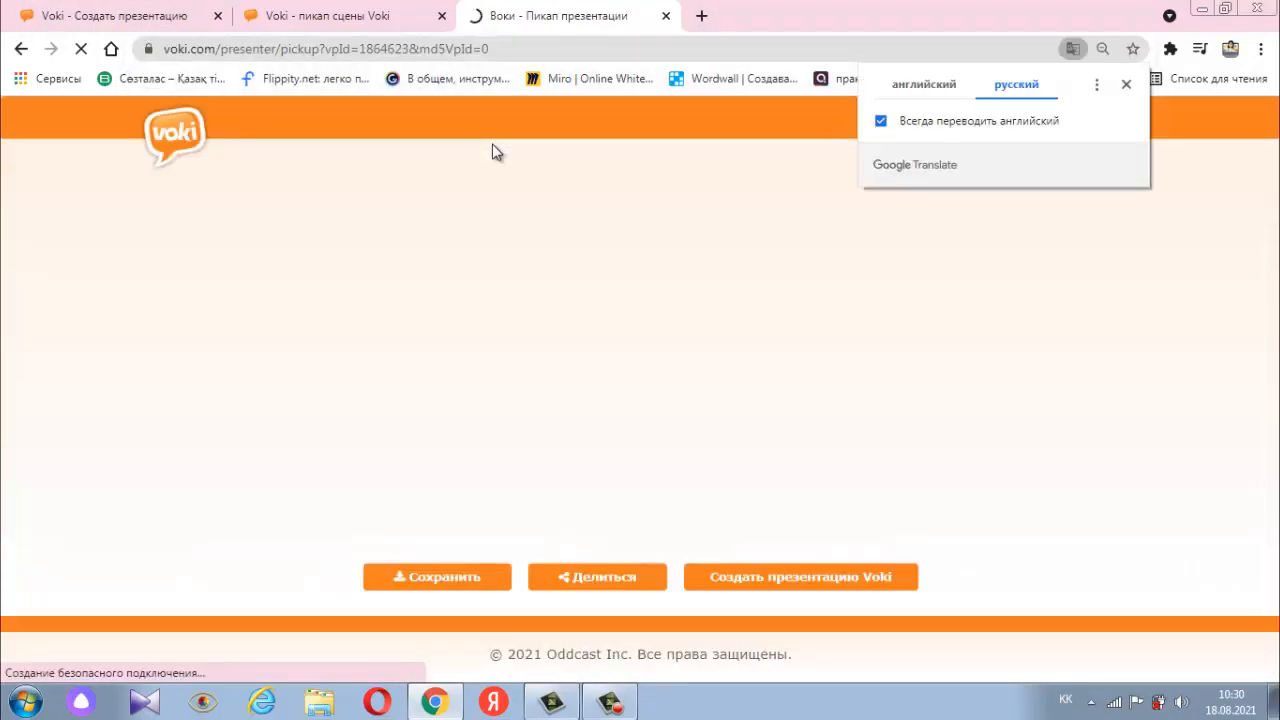
left_click(1126, 86)
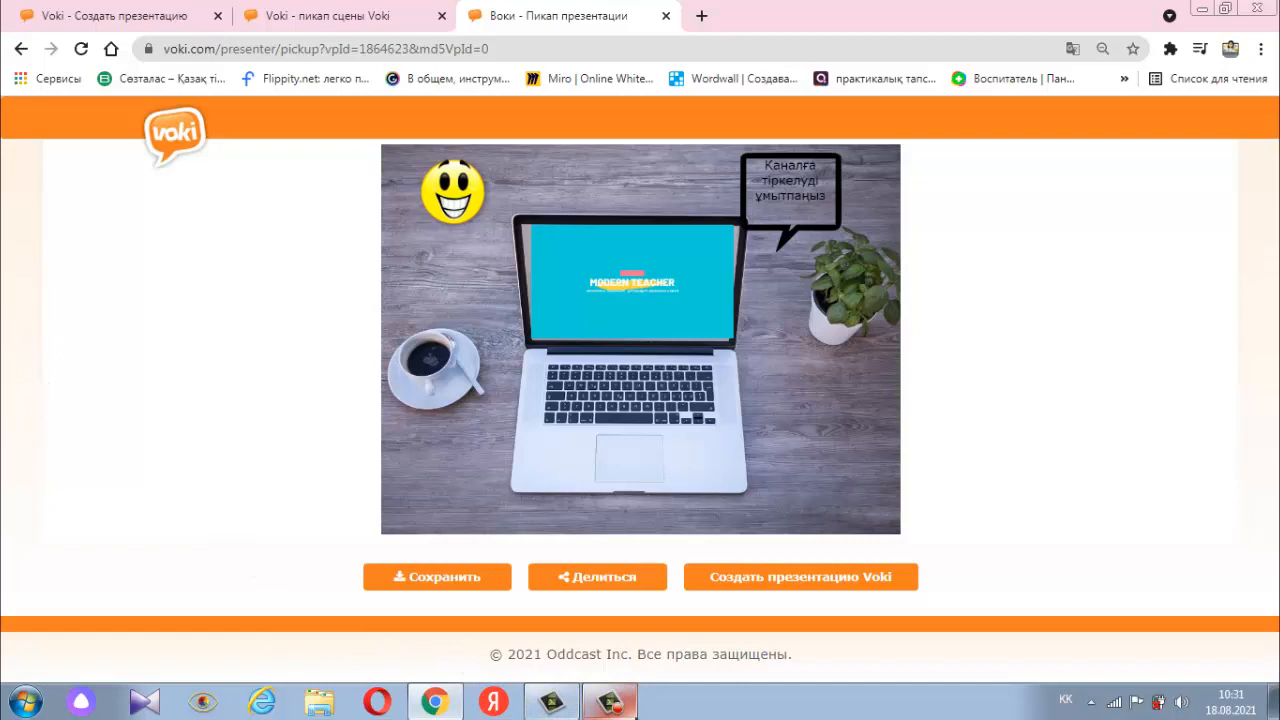
left_click(609, 706)
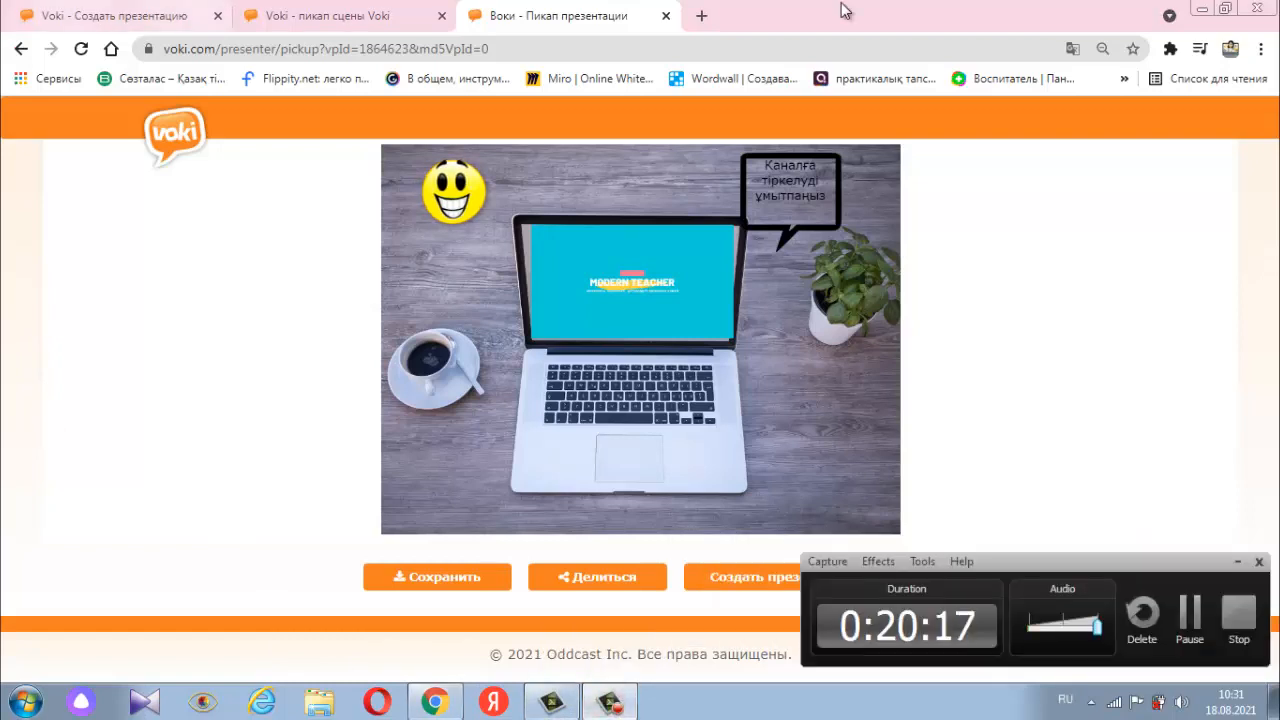